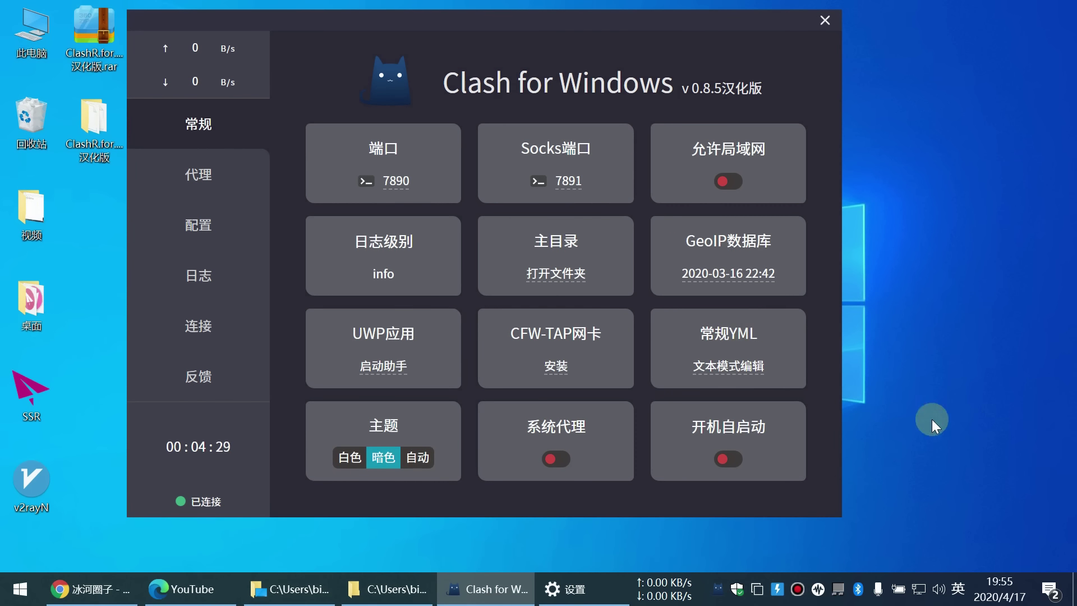
Step: Try the 白色 and 自动 interface themes and return to the 暗色 theme
{"action": "left_click", "coordinate": [561, 458]}
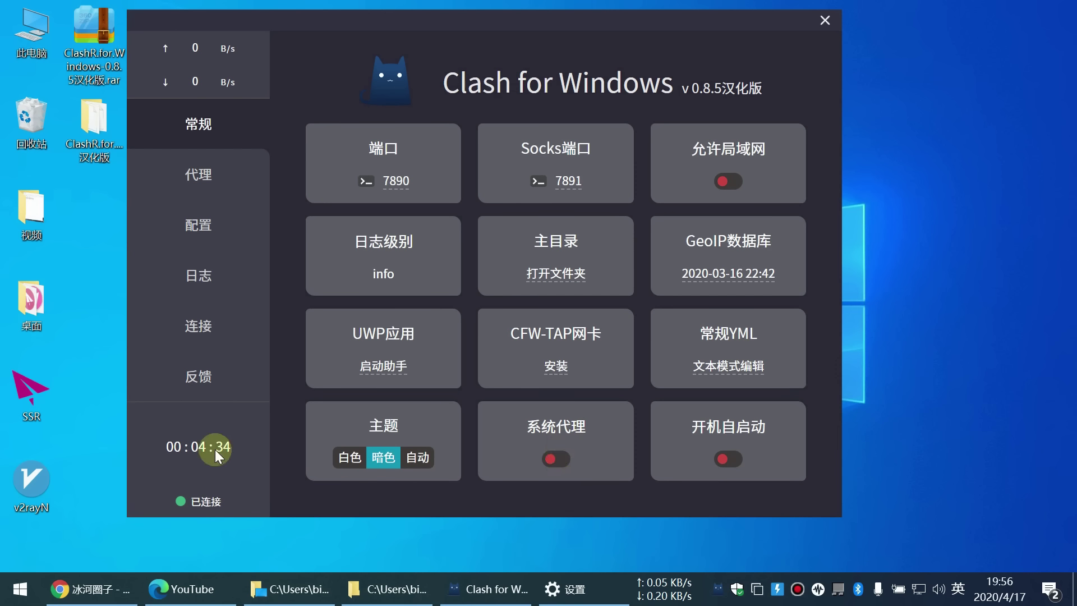
{"action": "left_click", "coordinate": [348, 460]}
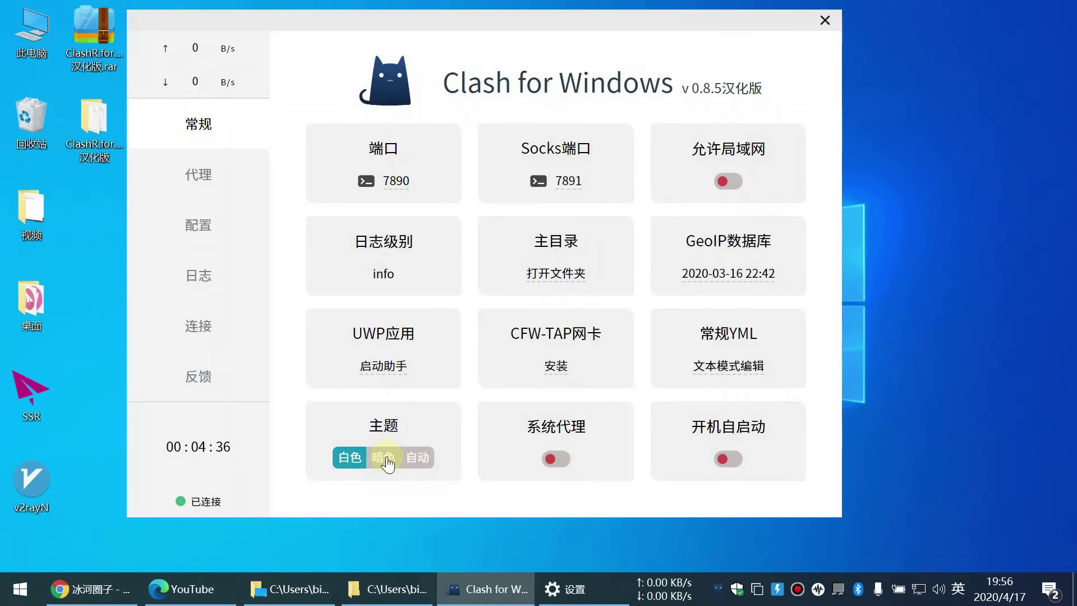
{"action": "left_click", "coordinate": [386, 459]}
{"action": "left_click", "coordinate": [418, 459]}
{"action": "left_click", "coordinate": [382, 461]}
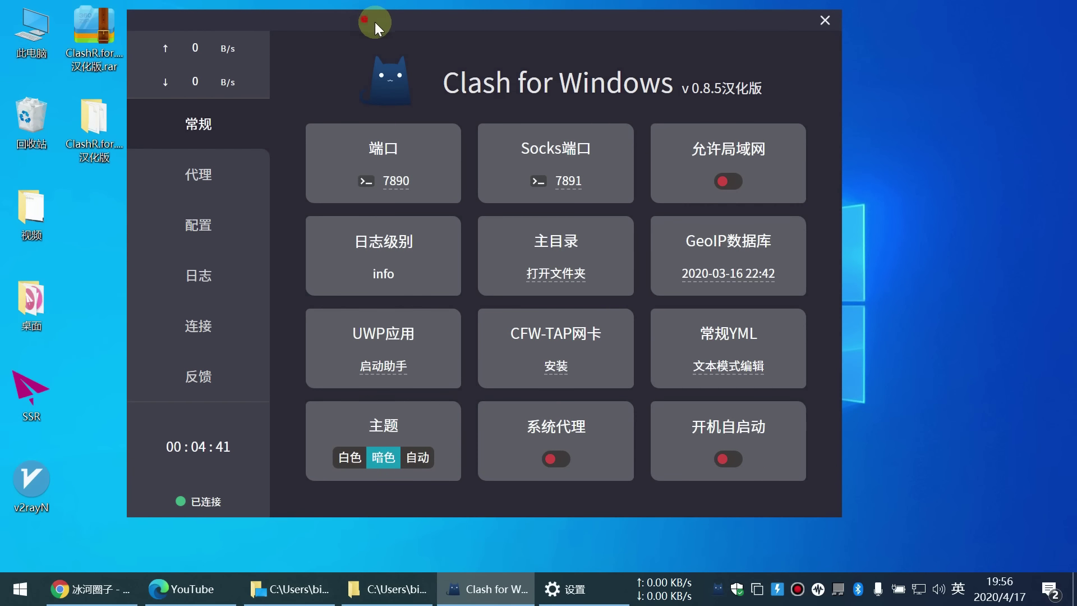
{"action": "left_click_drag", "start_coordinate": [365, 19], "coordinate": [422, 32]}
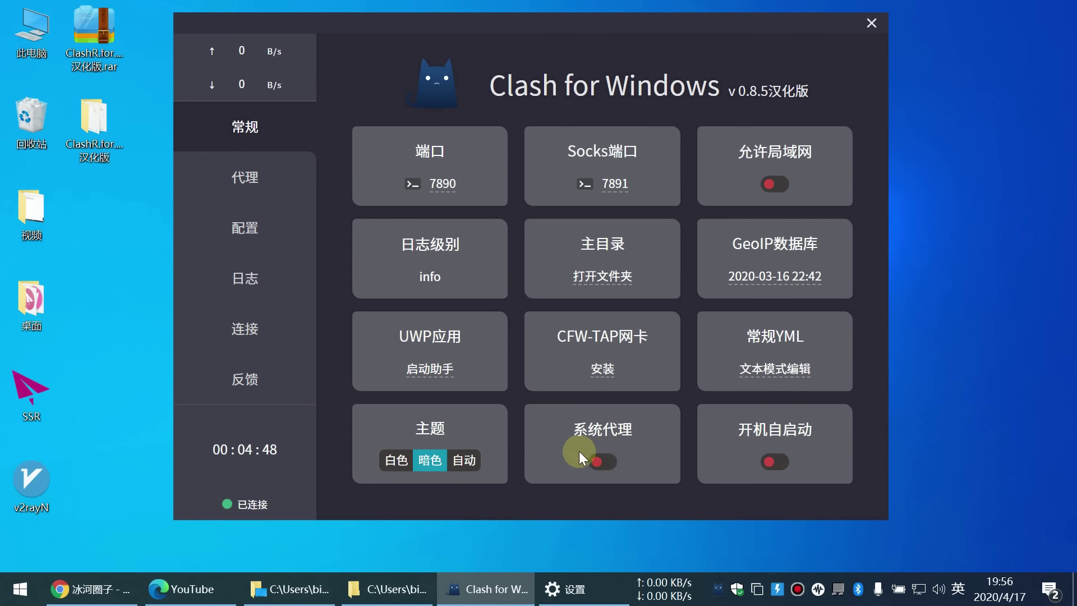
Step: Compare the 规则 and 直连 proxy modes, leave 规则 as the active mode, and look over its node groups
{"action": "left_click", "coordinate": [239, 179]}
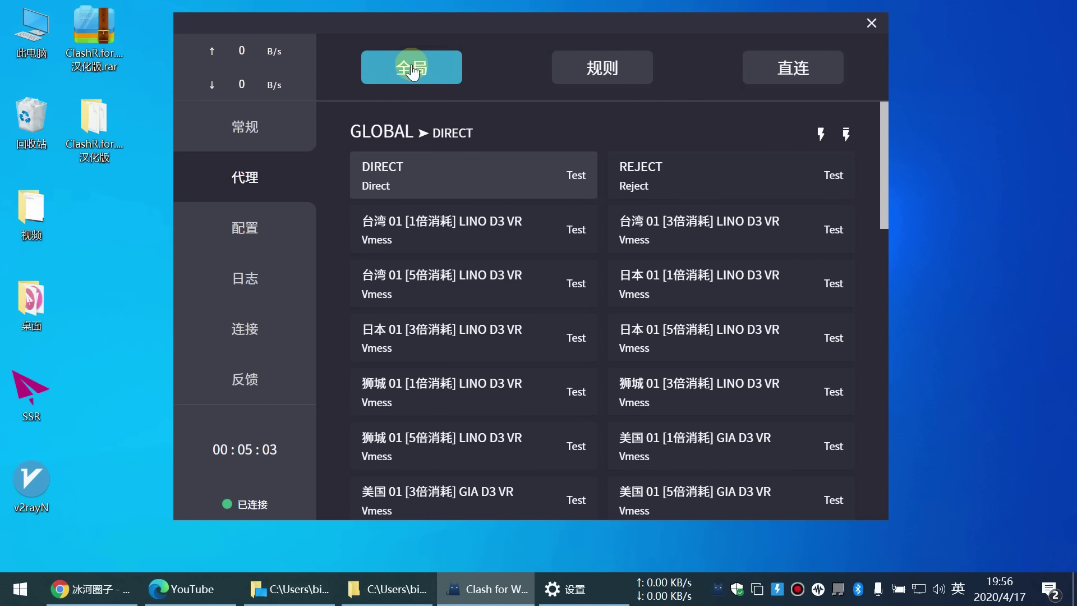
{"action": "left_click", "coordinate": [585, 73]}
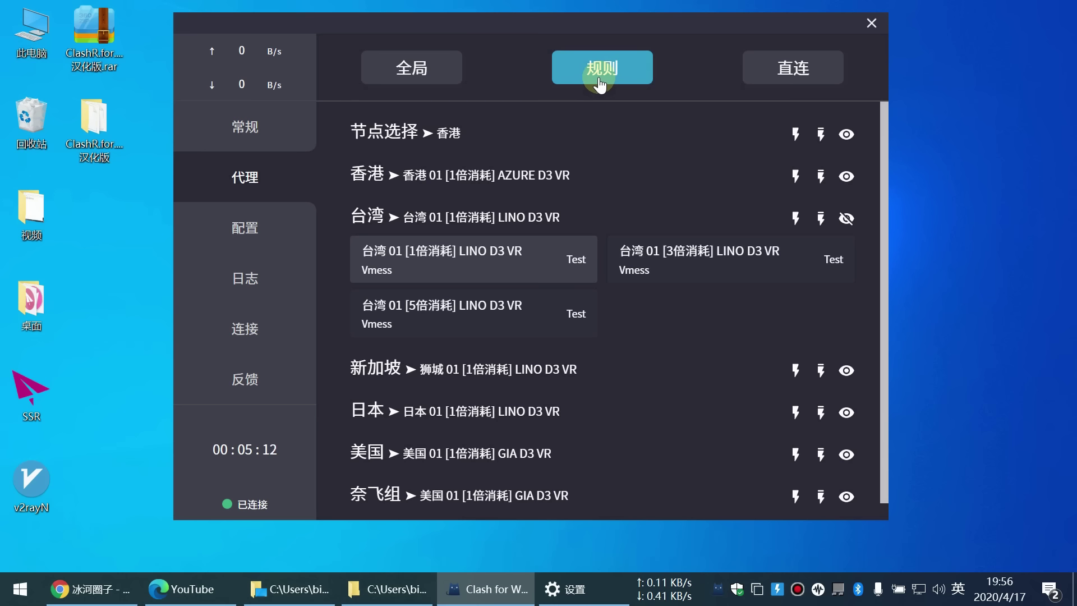
{"action": "left_click", "coordinate": [795, 72]}
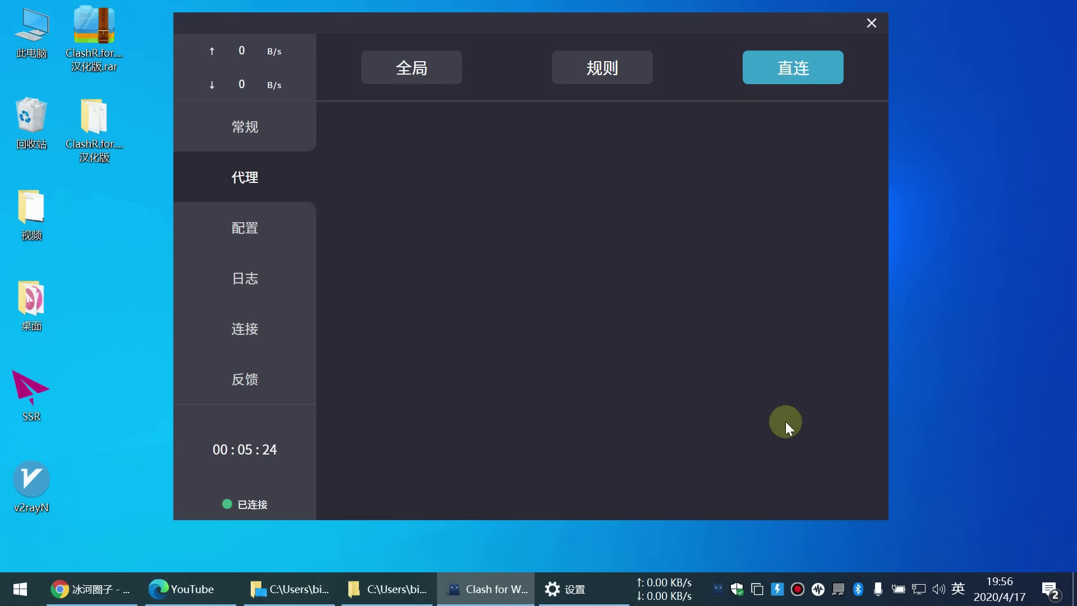
{"action": "left_click", "coordinate": [602, 67]}
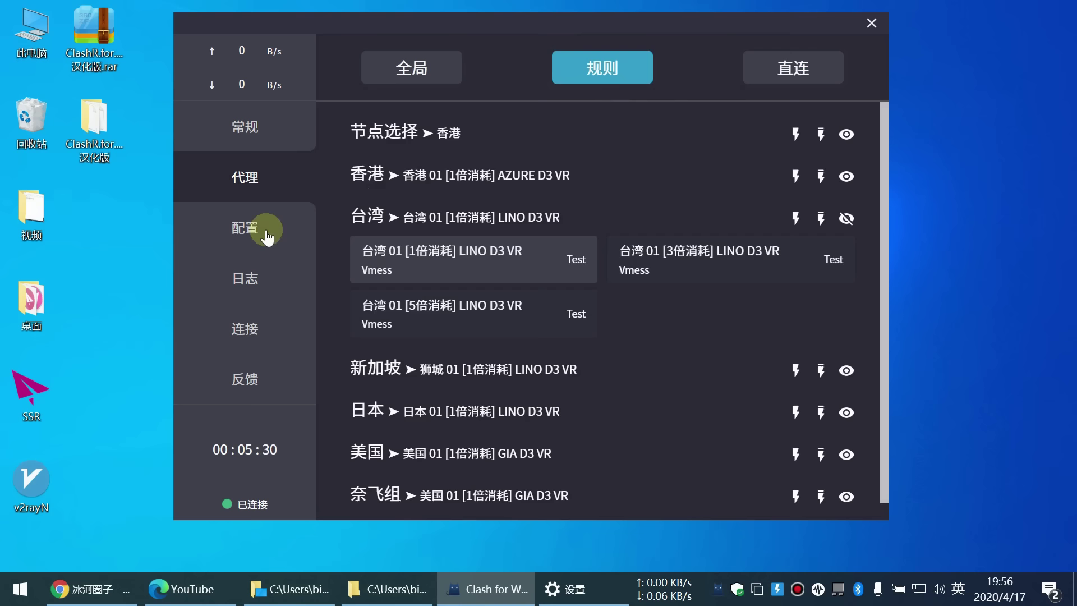
{"action": "left_click", "coordinate": [233, 228]}
{"action": "left_click", "coordinate": [245, 177]}
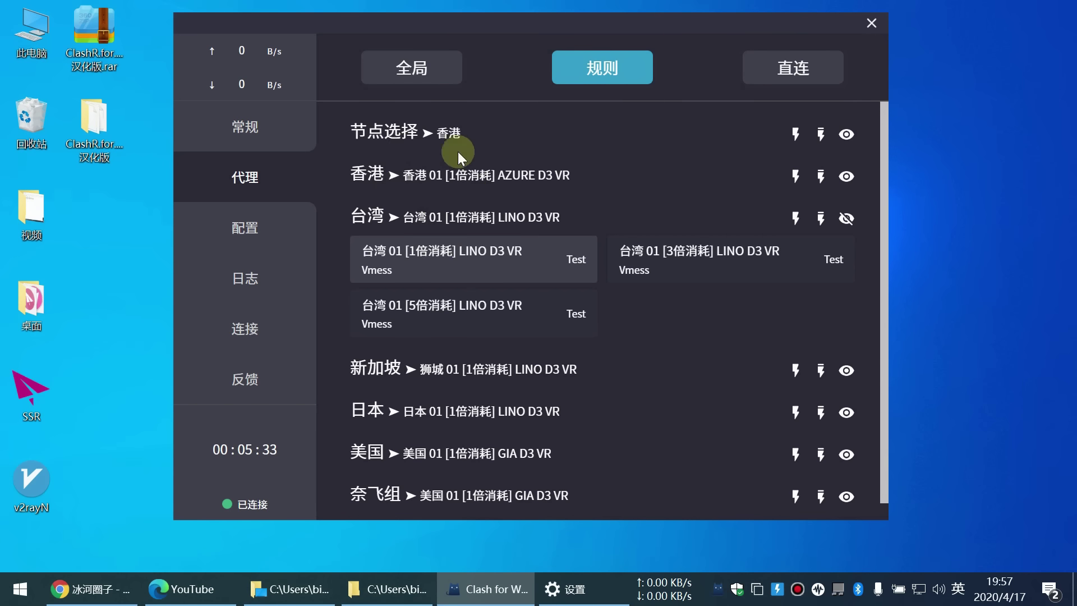
{"action": "scroll", "coordinate": [513, 337], "scroll_direction": "down", "scroll_amount": 1}
{"action": "scroll", "coordinate": [488, 365], "scroll_direction": "up", "scroll_amount": 1}
Step: Show the 配置 page, switch to Chrome, and bring up the 订阅信息 section of the STC-SPADES user page
{"action": "left_click", "coordinate": [244, 238]}
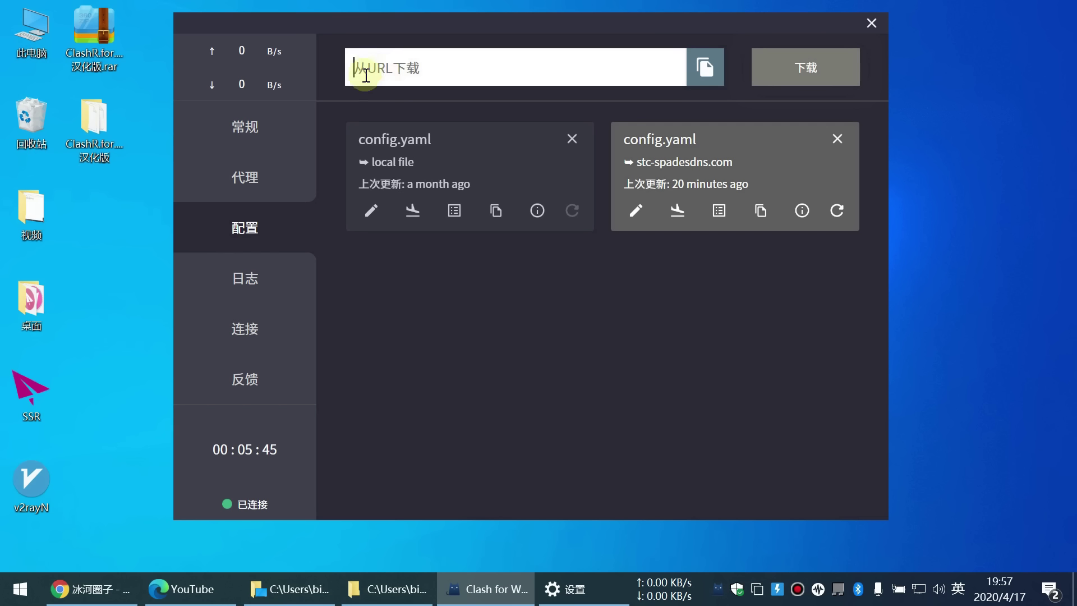
{"action": "left_click", "coordinate": [90, 589]}
{"action": "left_click", "coordinate": [263, 14]}
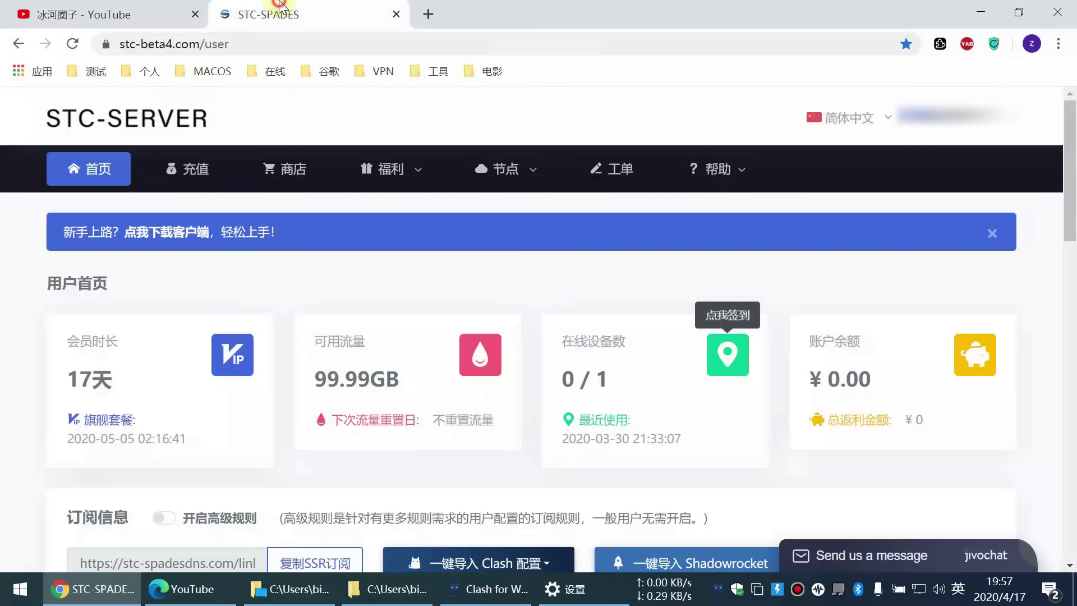
{"action": "scroll", "coordinate": [300, 365], "scroll_direction": "down", "scroll_amount": 5}
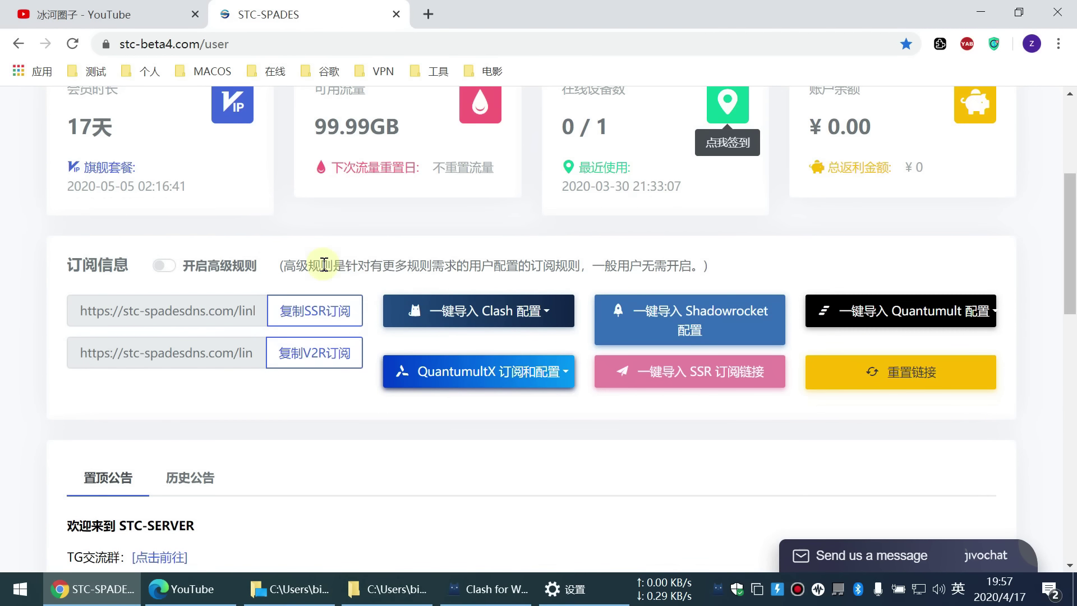
{"action": "scroll", "coordinate": [370, 376], "scroll_direction": "up", "scroll_amount": 2}
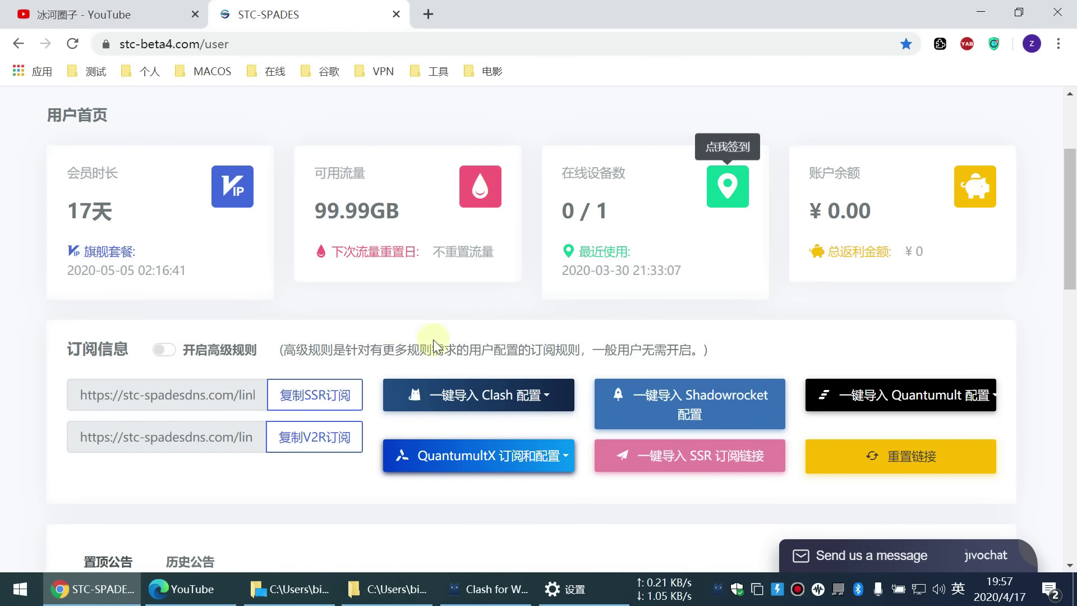
Step: Import the Clash configuration with 单独导入V2R节点 and allow the site to open Clash for Windows
{"action": "left_click", "coordinate": [460, 409]}
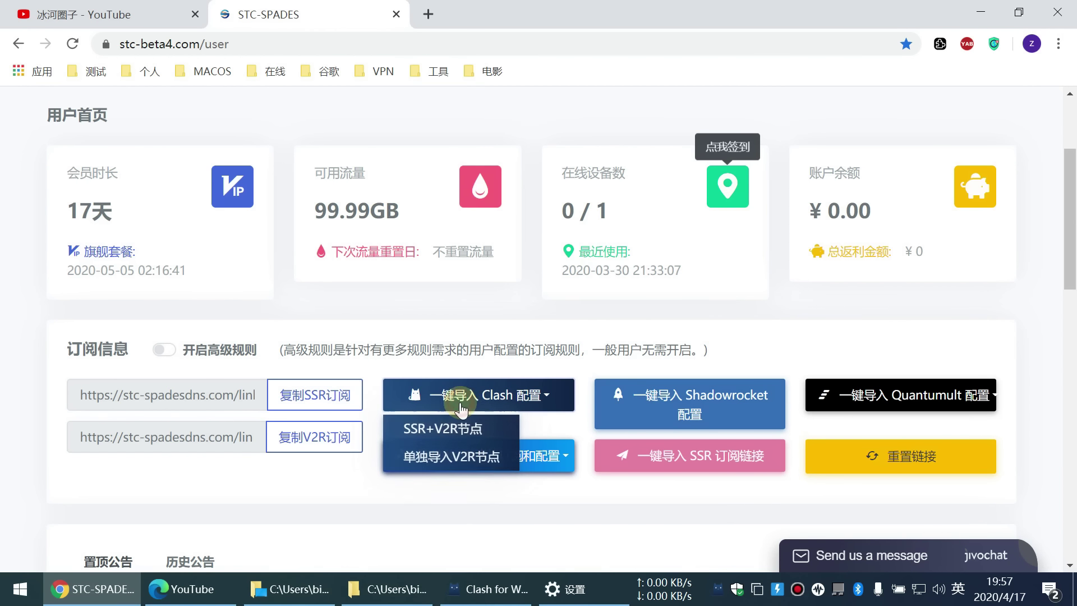
{"action": "left_click", "coordinate": [422, 461]}
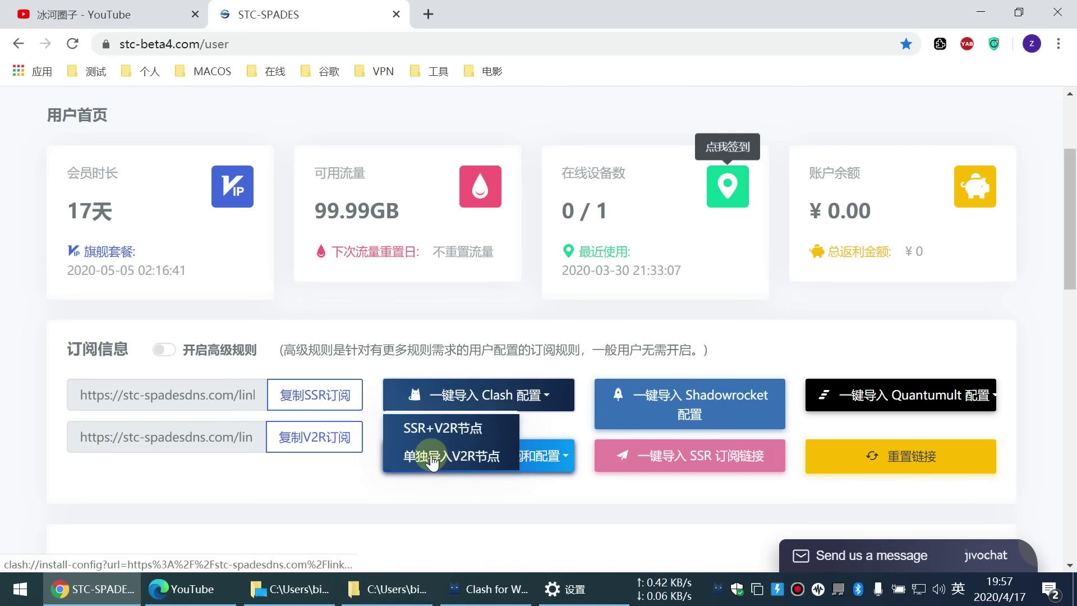
{"action": "left_click", "coordinate": [419, 429]}
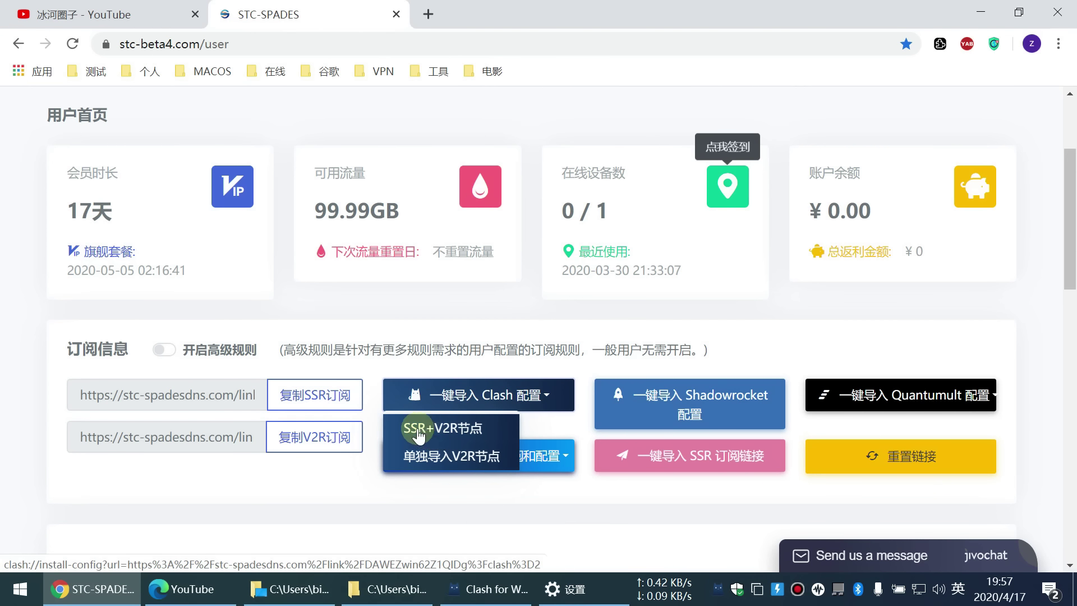
{"action": "left_click", "coordinate": [441, 459]}
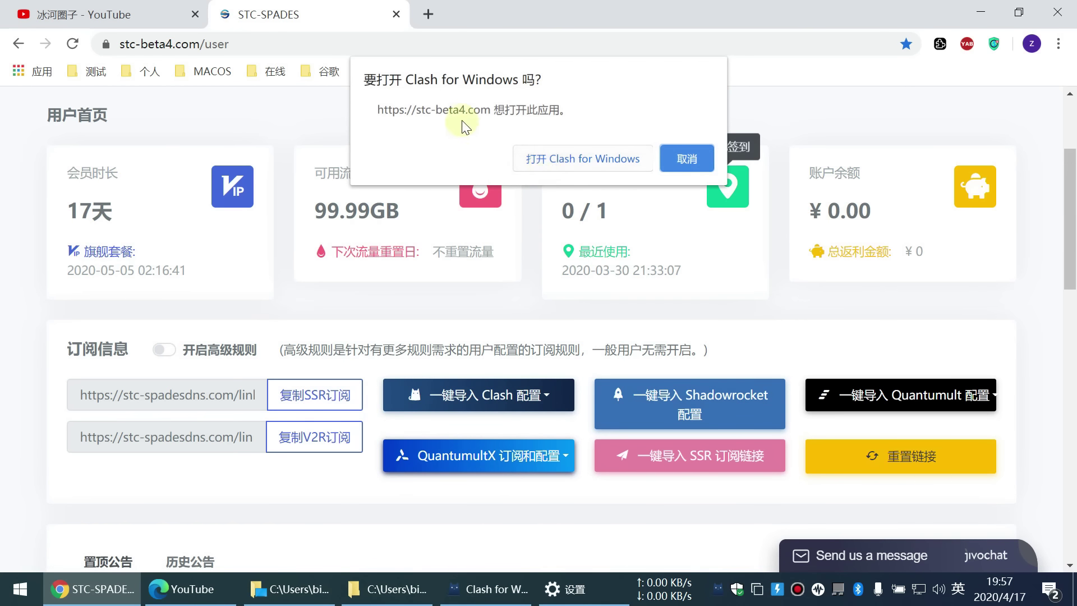
{"action": "left_click", "coordinate": [565, 163]}
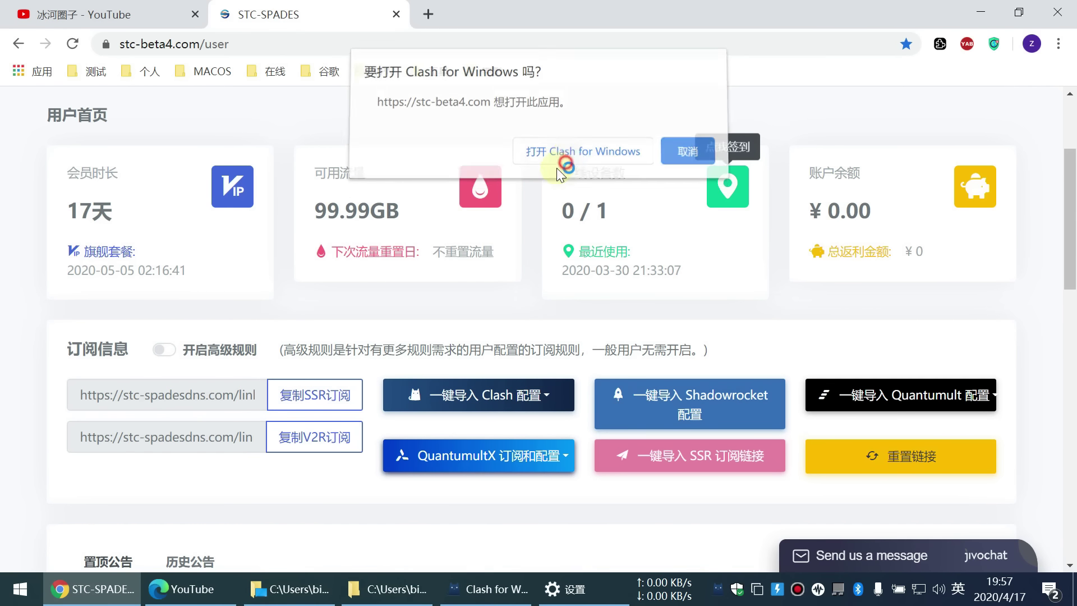
{"action": "left_click_drag", "start_coordinate": [467, 68], "coordinate": [637, 68]}
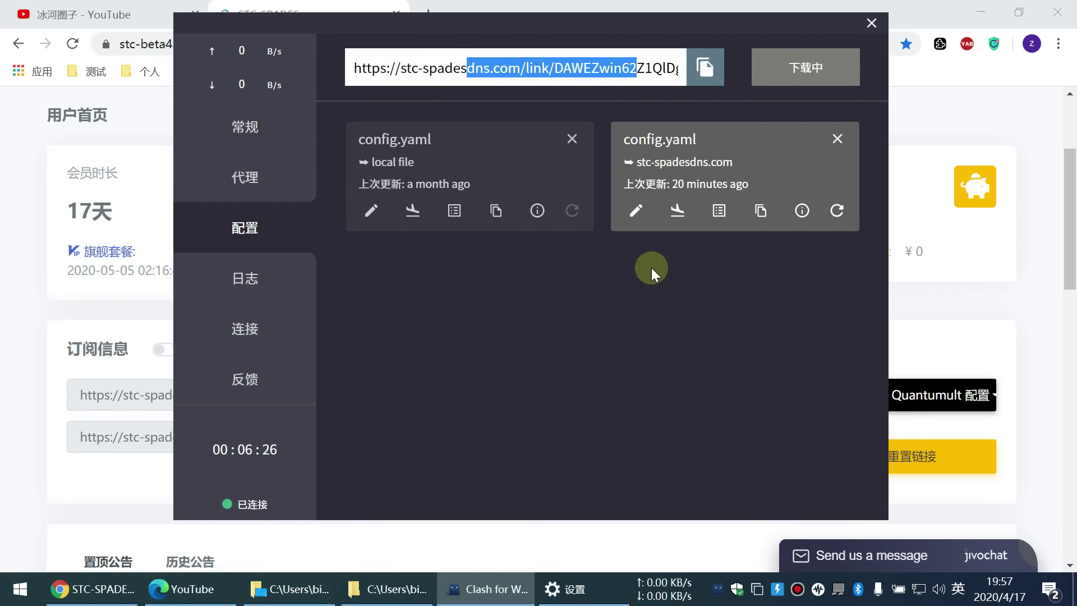
Step: Delete the existing stc-spadesdns.com config.yaml, download it again from the subscription URL, and refresh the new copy
{"action": "left_click", "coordinate": [838, 139]}
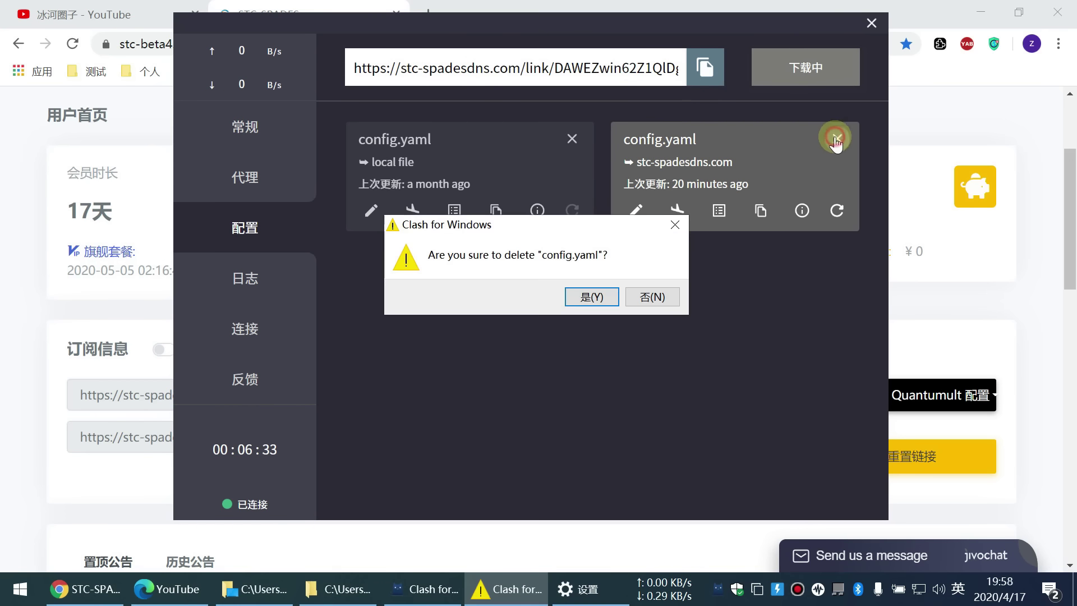
{"action": "left_click", "coordinate": [591, 297]}
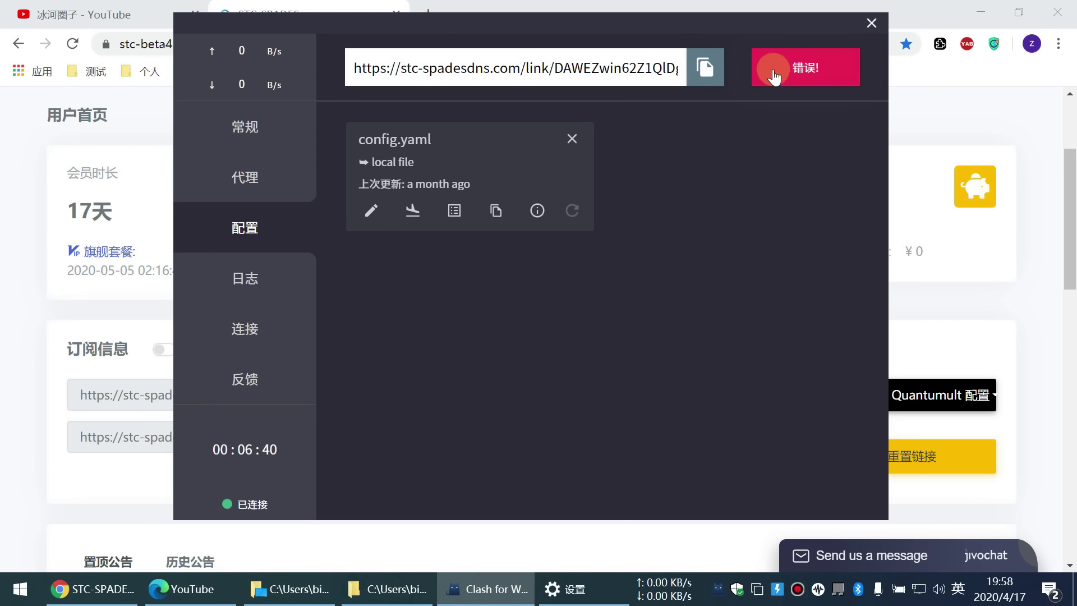
{"action": "left_click", "coordinate": [777, 70]}
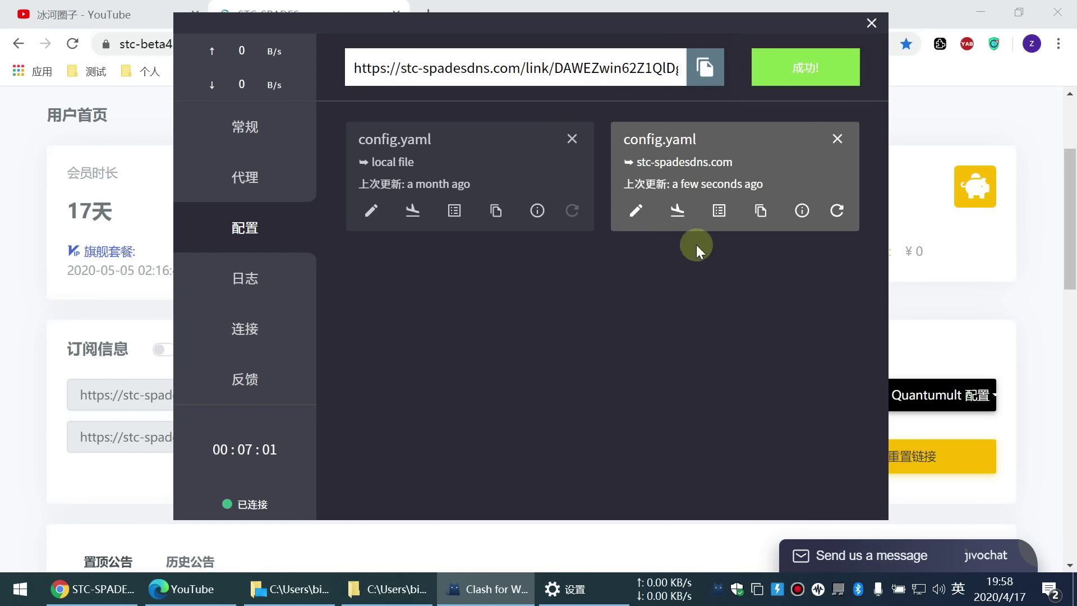
{"action": "left_click", "coordinate": [836, 212]}
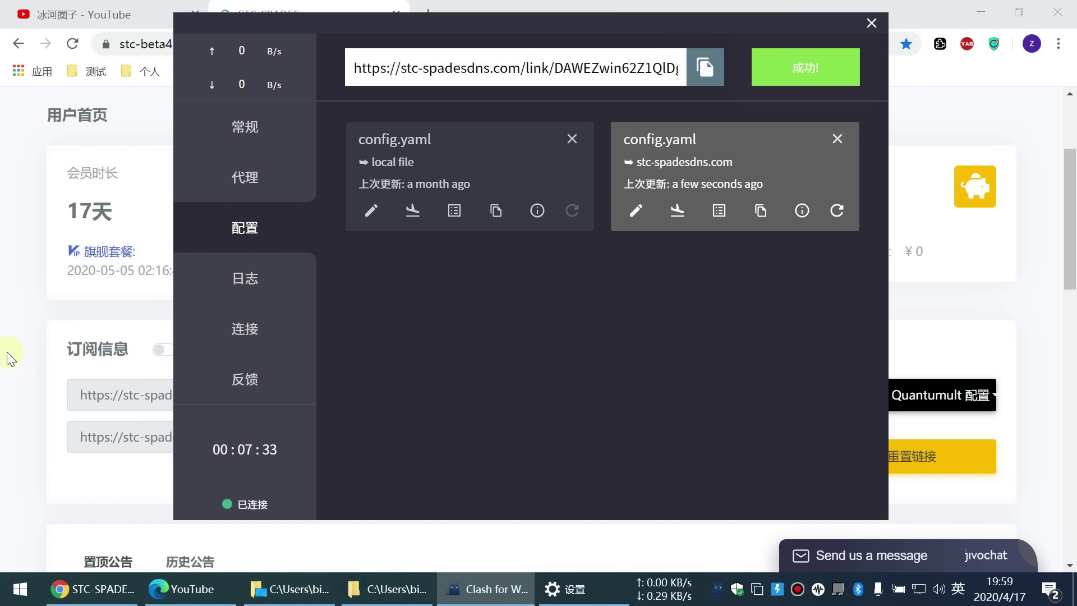
Step: Revisit the Clash import option in Chrome and check the subscription URL back in Clash for Windows
{"action": "left_click", "coordinate": [18, 305]}
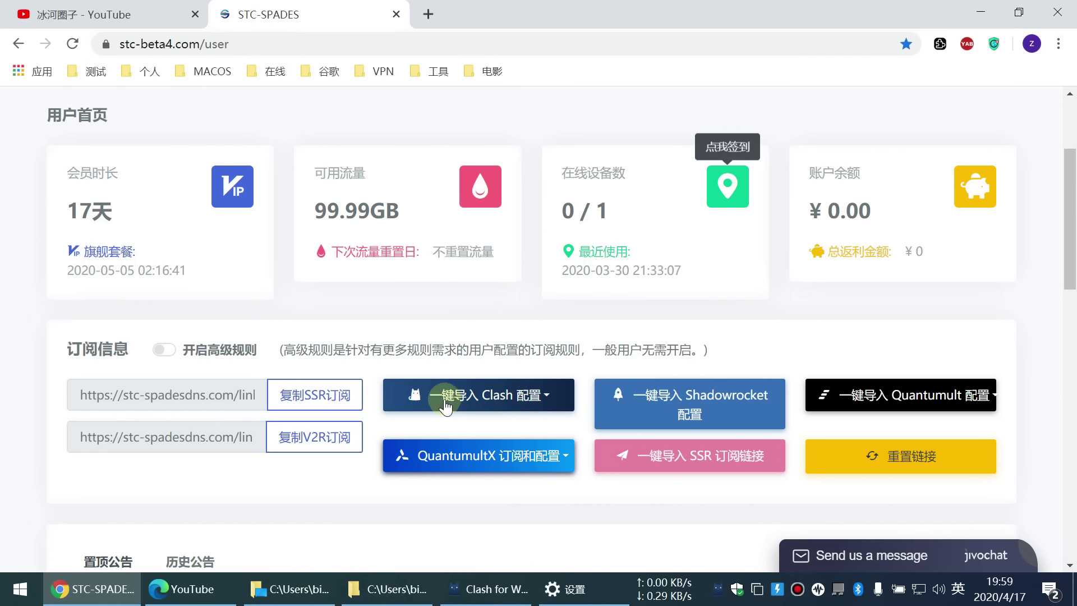
{"action": "left_click", "coordinate": [468, 405]}
{"action": "left_click", "coordinate": [494, 589]}
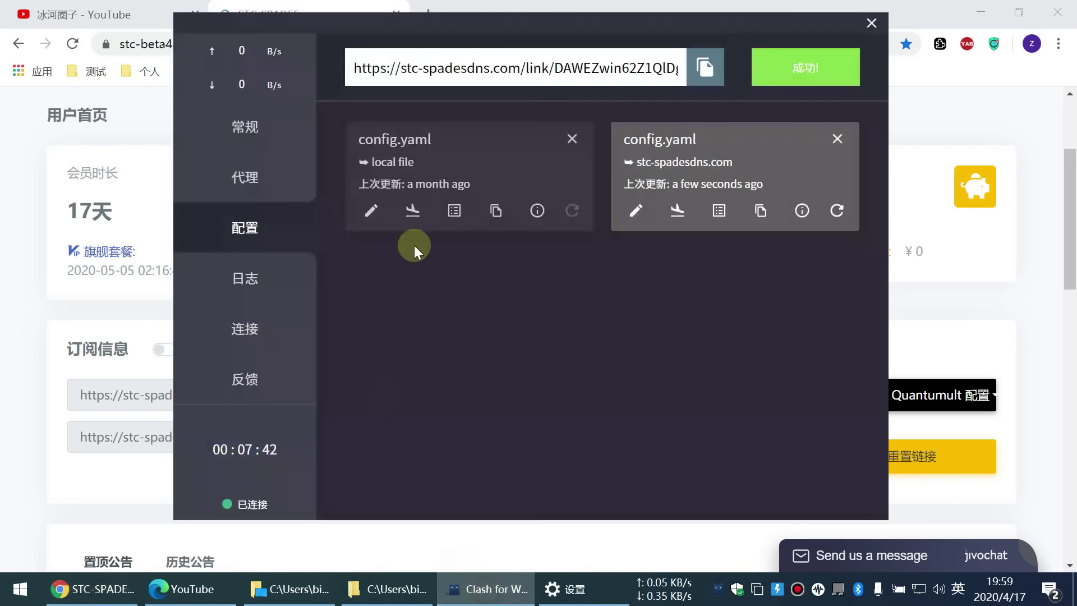
{"action": "left_click", "coordinate": [542, 68]}
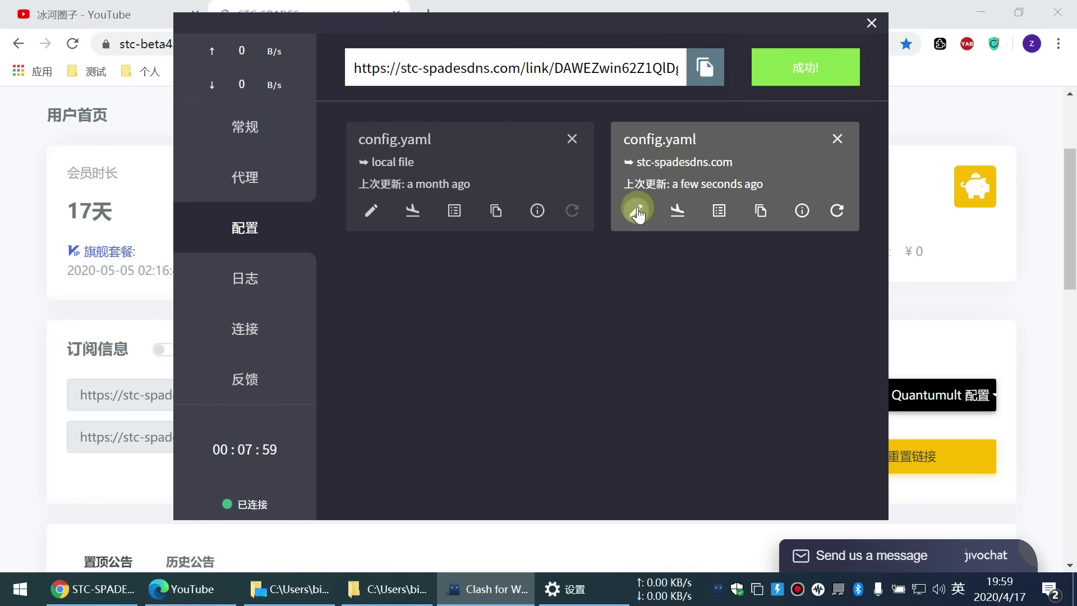
Step: Open the proxy editor of the stc-spadesdns.com config.yaml and examine its 策略组 groups and Proxies list
{"action": "left_click", "coordinate": [676, 212]}
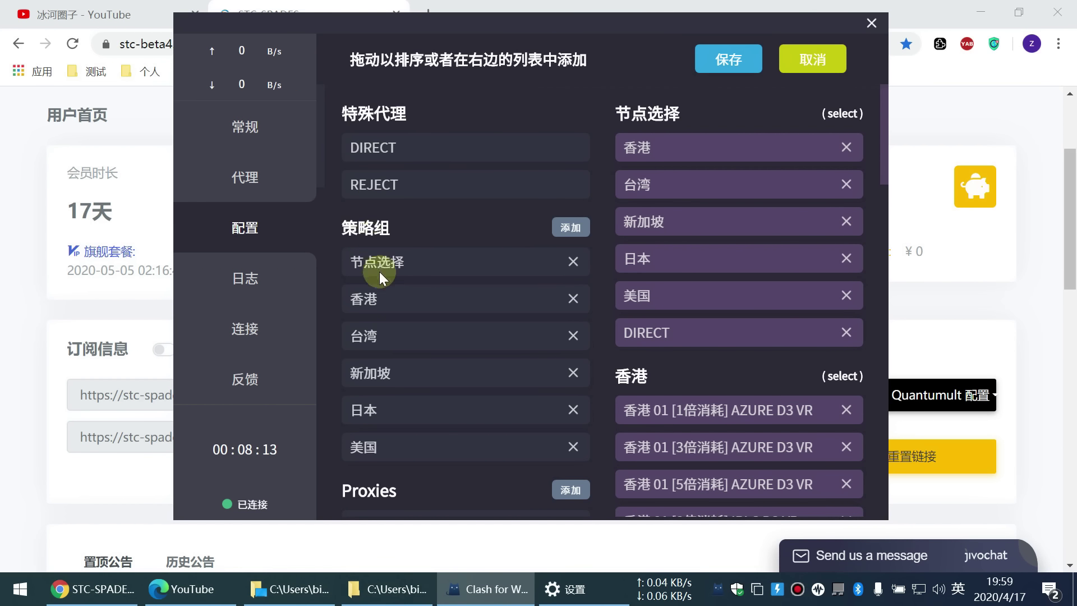
{"action": "scroll", "coordinate": [379, 272], "scroll_direction": "down", "scroll_amount": 5}
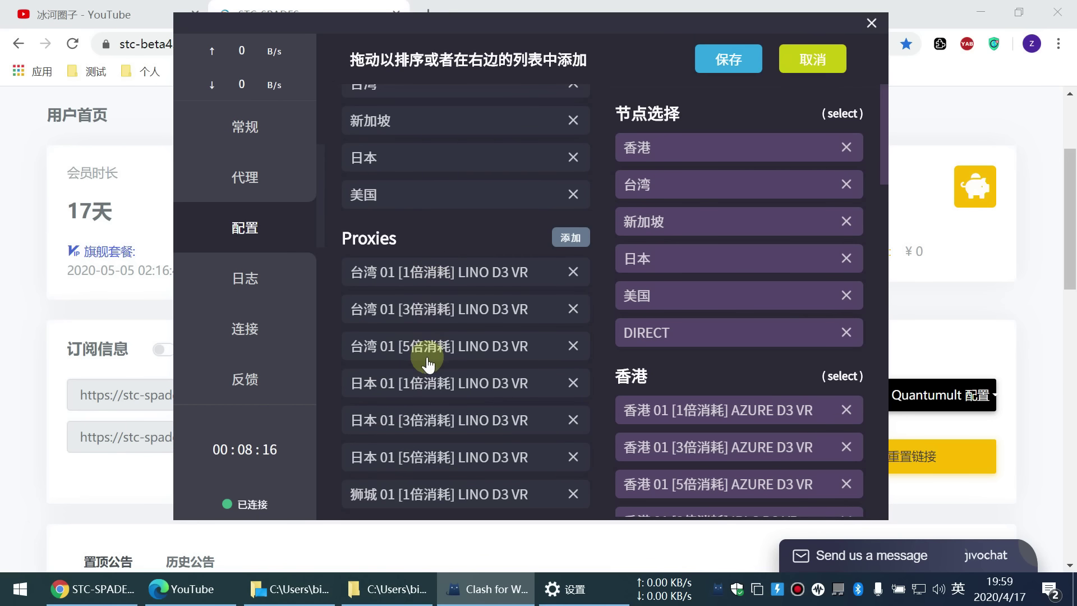
{"action": "scroll", "coordinate": [427, 359], "scroll_direction": "up", "scroll_amount": 5}
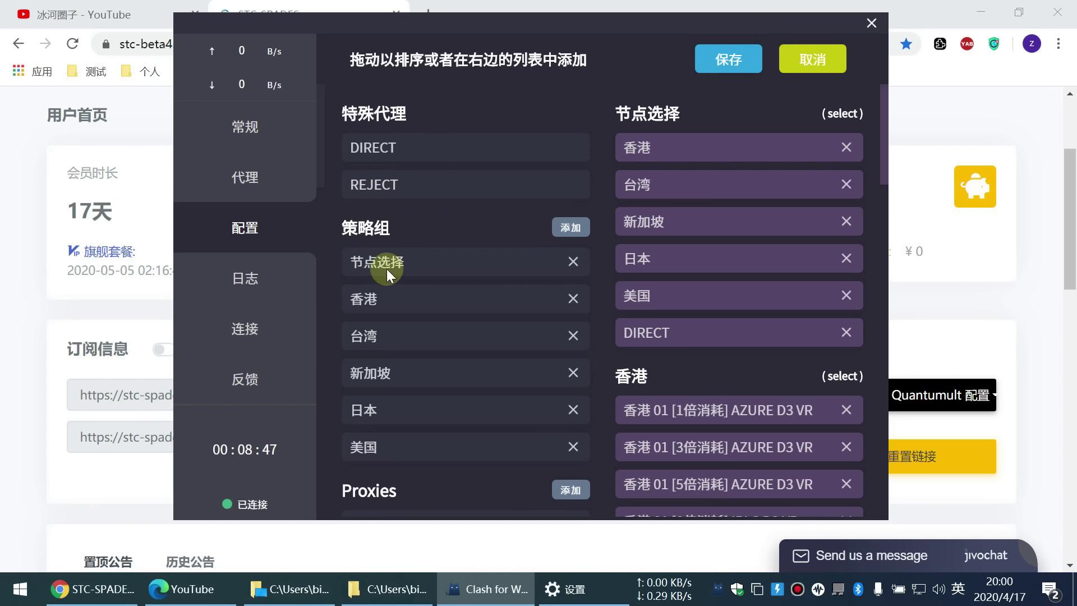
{"action": "scroll", "coordinate": [397, 286], "scroll_direction": "down", "scroll_amount": 2}
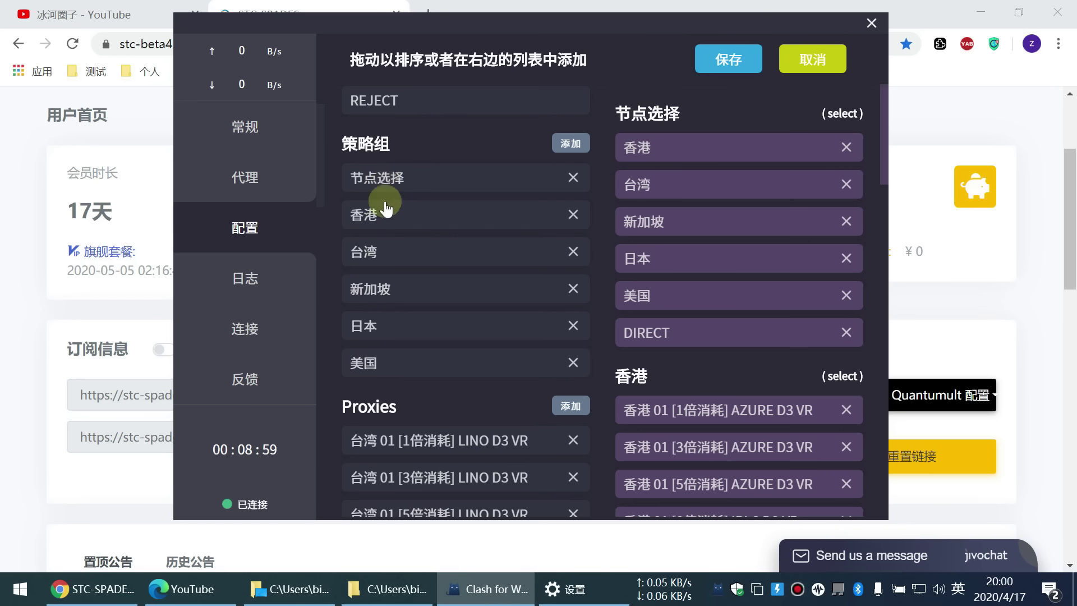
{"action": "scroll", "coordinate": [392, 242], "scroll_direction": "up", "scroll_amount": 2}
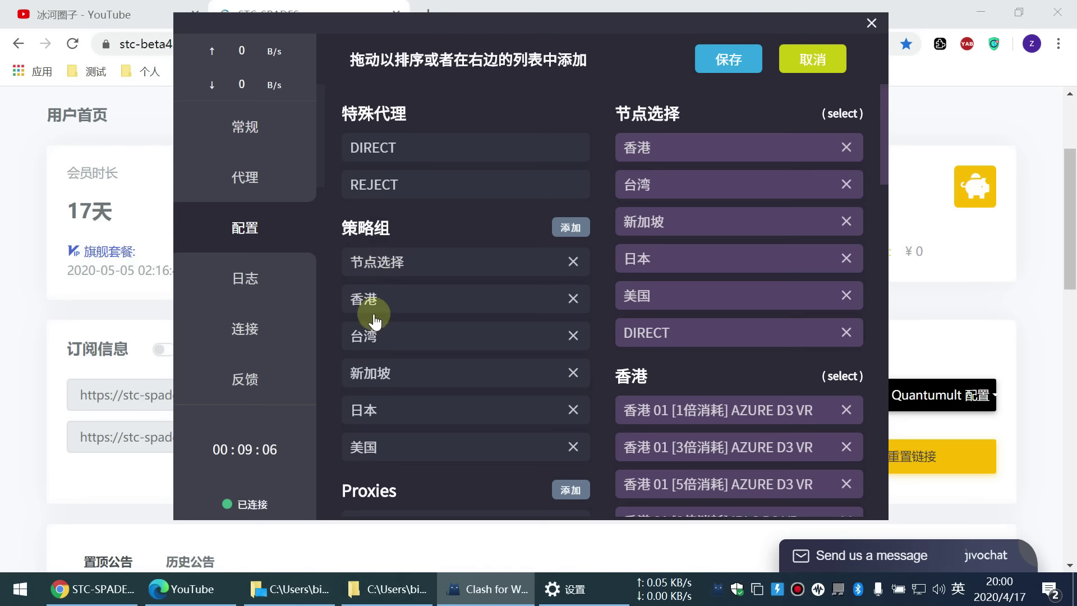
{"action": "scroll", "coordinate": [376, 376], "scroll_direction": "down", "scroll_amount": 1}
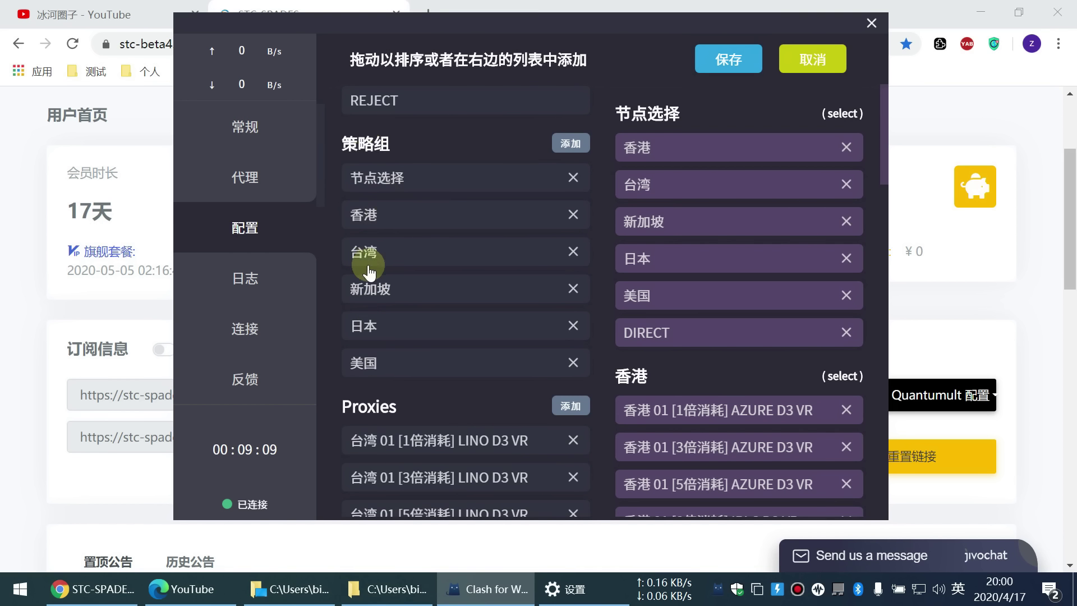
{"action": "scroll", "coordinate": [433, 477], "scroll_direction": "down", "scroll_amount": 2}
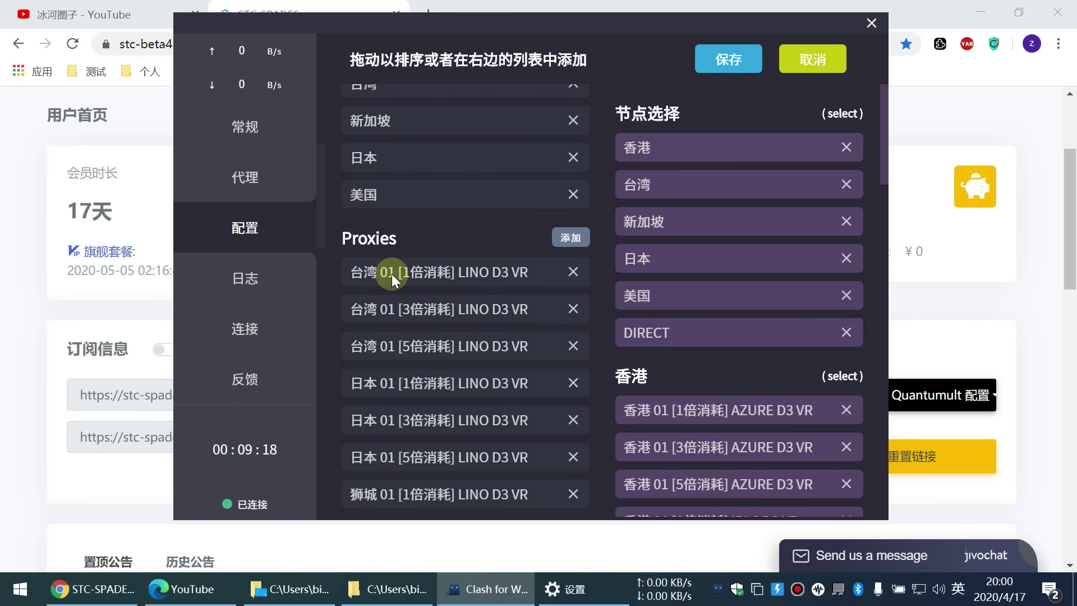
{"action": "scroll", "coordinate": [418, 345], "scroll_direction": "down", "scroll_amount": 2}
{"action": "scroll", "coordinate": [417, 345], "scroll_direction": "down", "scroll_amount": 18}
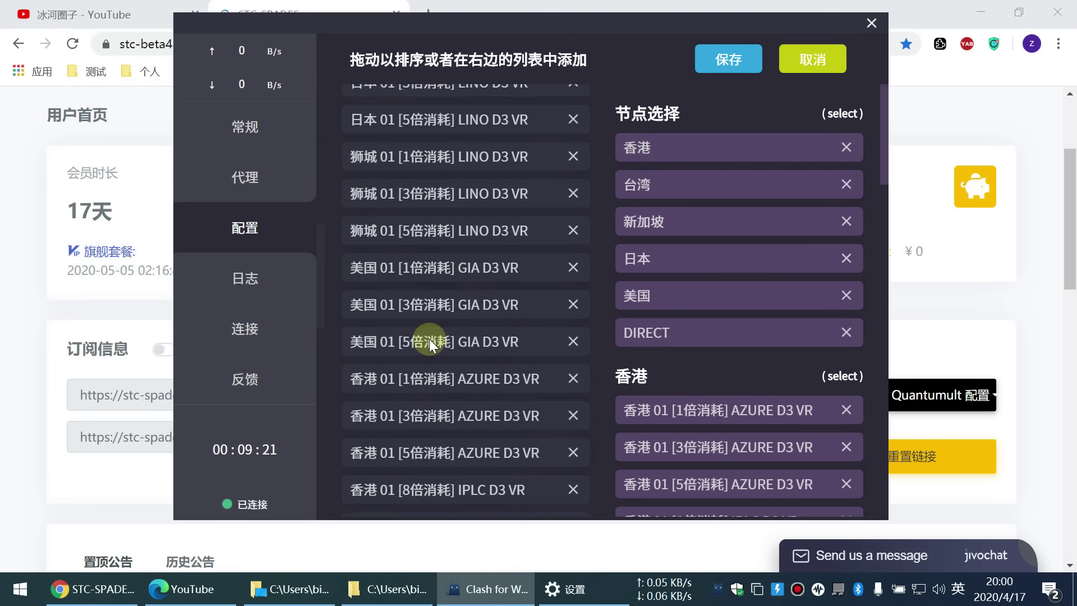
{"action": "scroll", "coordinate": [429, 339], "scroll_direction": "up", "scroll_amount": 8}
{"action": "scroll", "coordinate": [430, 338], "scroll_direction": "up", "scroll_amount": 12}
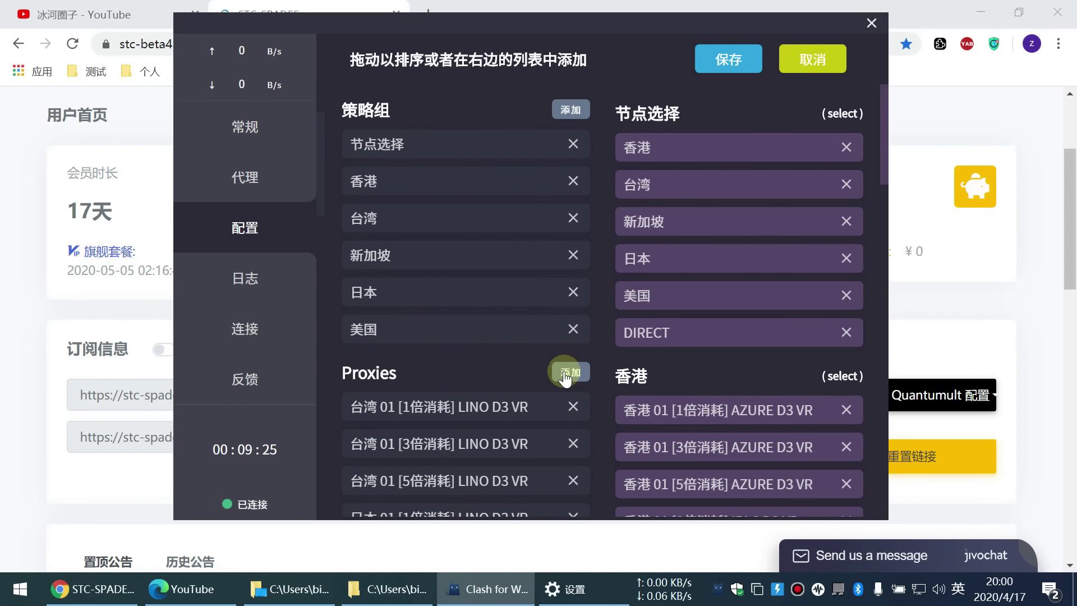
Step: Examine the new proxy form for the ss, vmess and socks5 types, and leave it without adding a proxy
{"action": "left_click", "coordinate": [571, 373]}
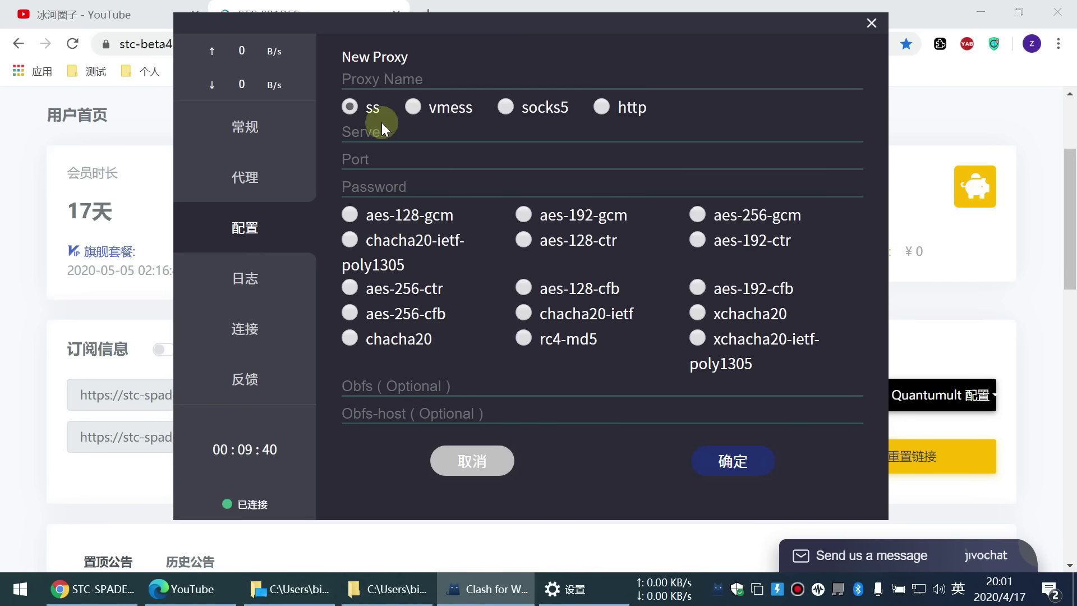
{"action": "left_click", "coordinate": [412, 107]}
{"action": "left_click", "coordinate": [505, 107]}
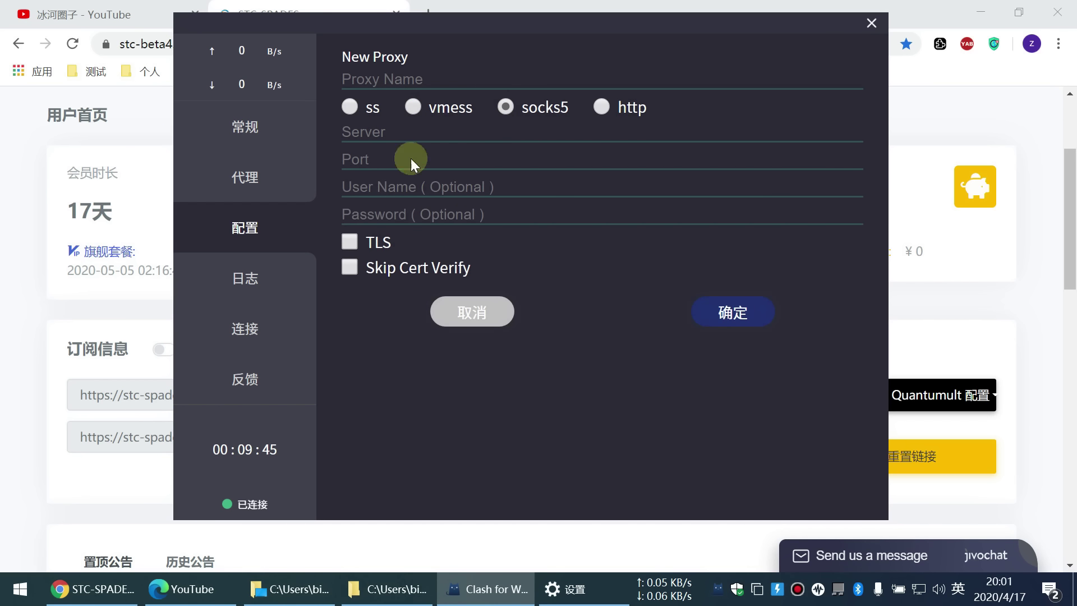
{"action": "left_click", "coordinate": [347, 109]}
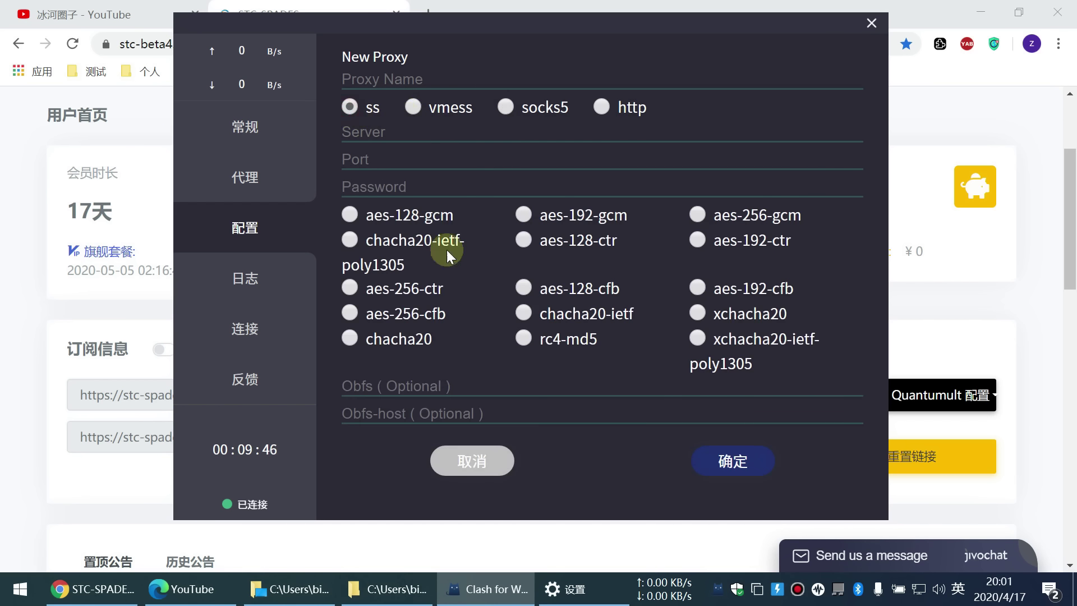
{"action": "left_click", "coordinate": [466, 467]}
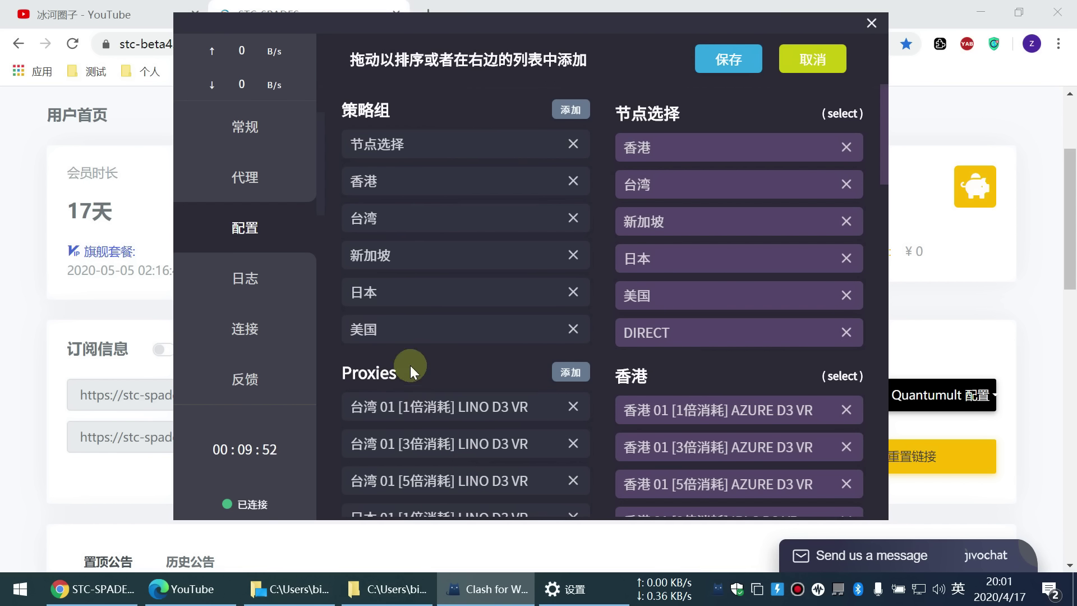
Step: Add a new 策略组 named naifei with the select type
{"action": "scroll", "coordinate": [431, 380], "scroll_direction": "down", "scroll_amount": 2}
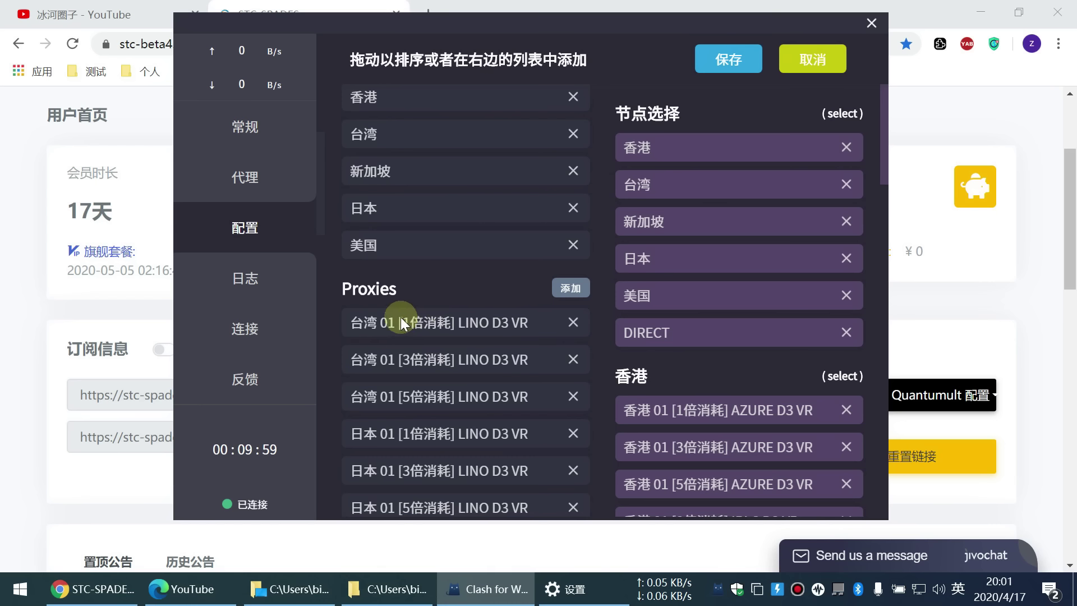
{"action": "scroll", "coordinate": [408, 314], "scroll_direction": "down", "scroll_amount": 2}
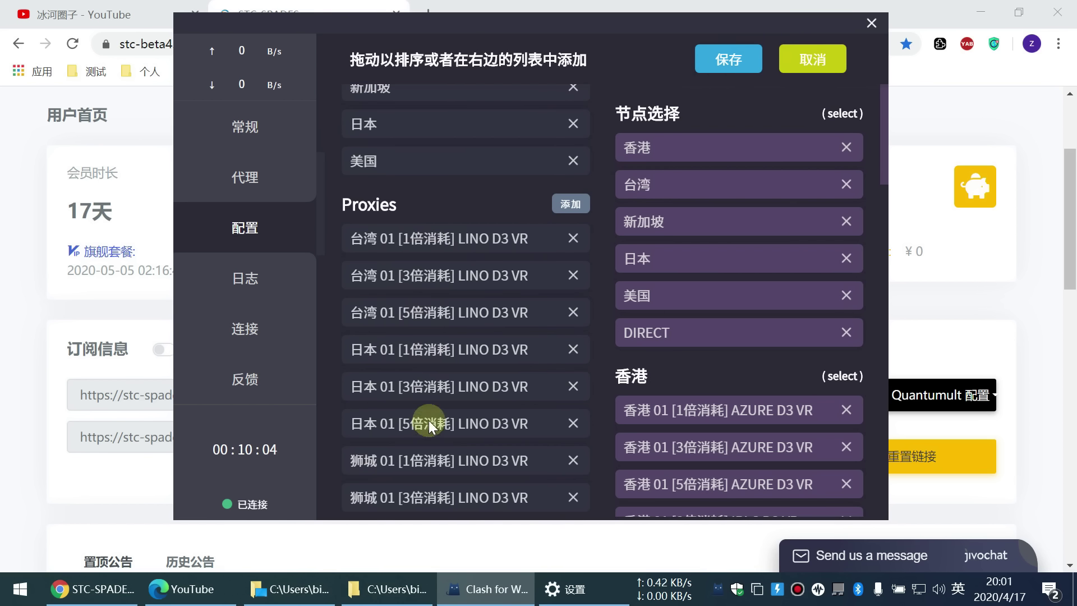
{"action": "scroll", "coordinate": [429, 421], "scroll_direction": "up", "scroll_amount": 5}
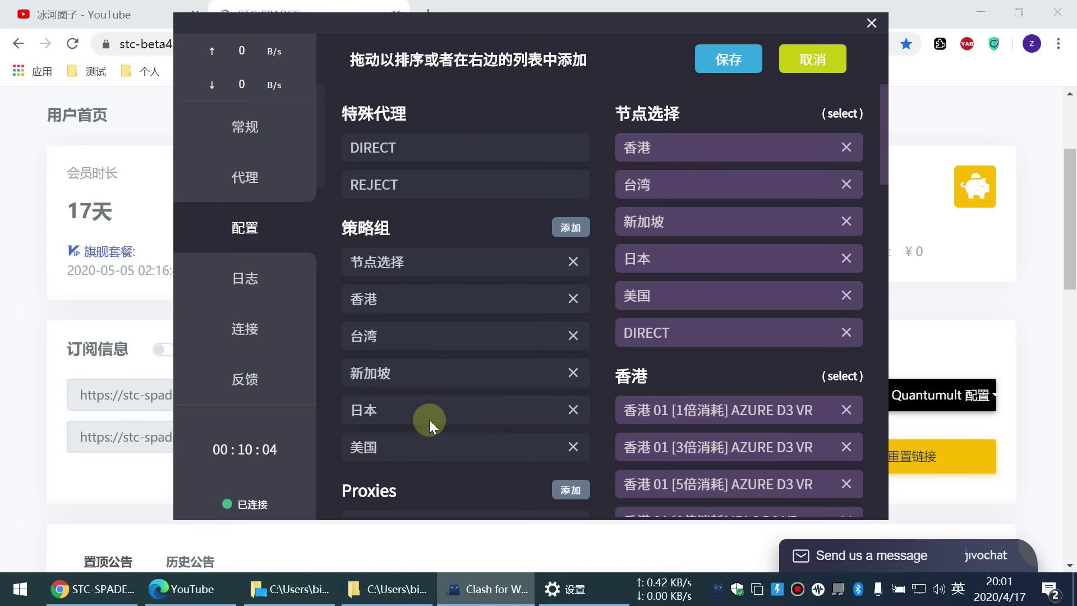
{"action": "left_click", "coordinate": [563, 227]}
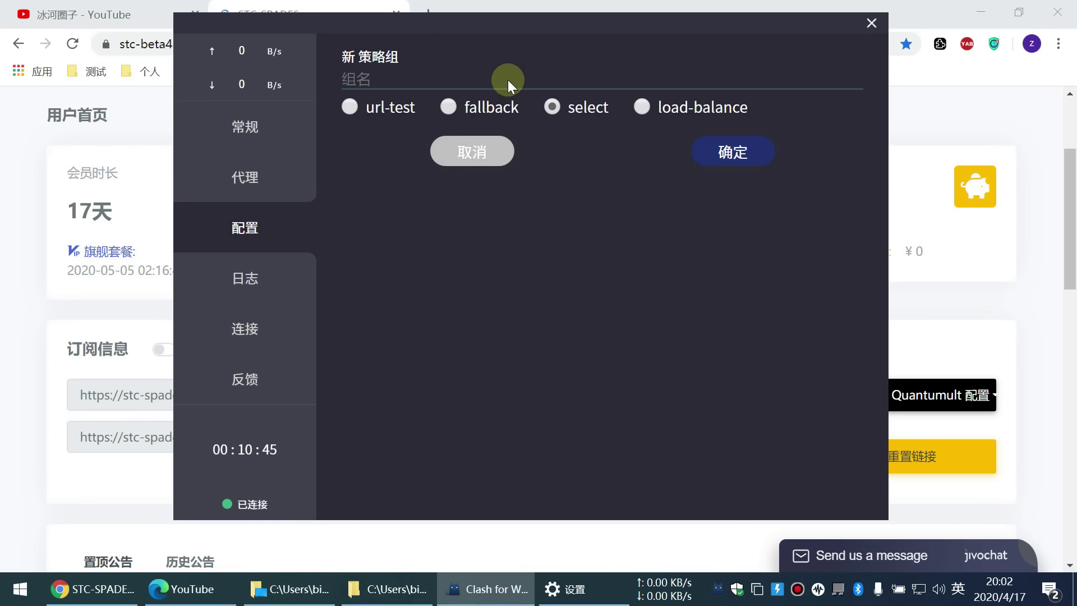
{"action": "left_click", "coordinate": [565, 110]}
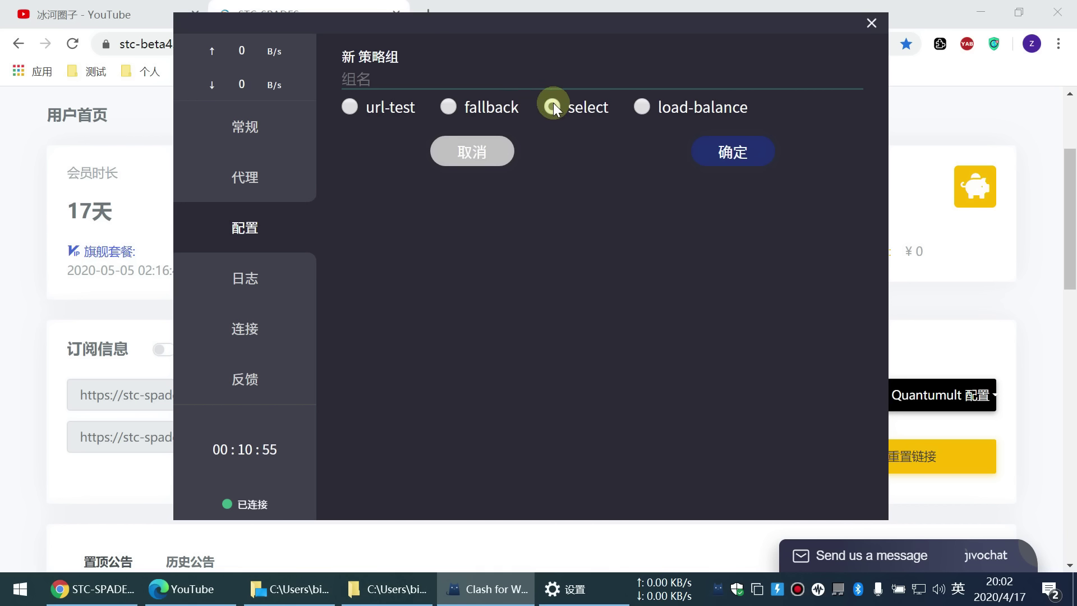
{"action": "left_click", "coordinate": [442, 84]}
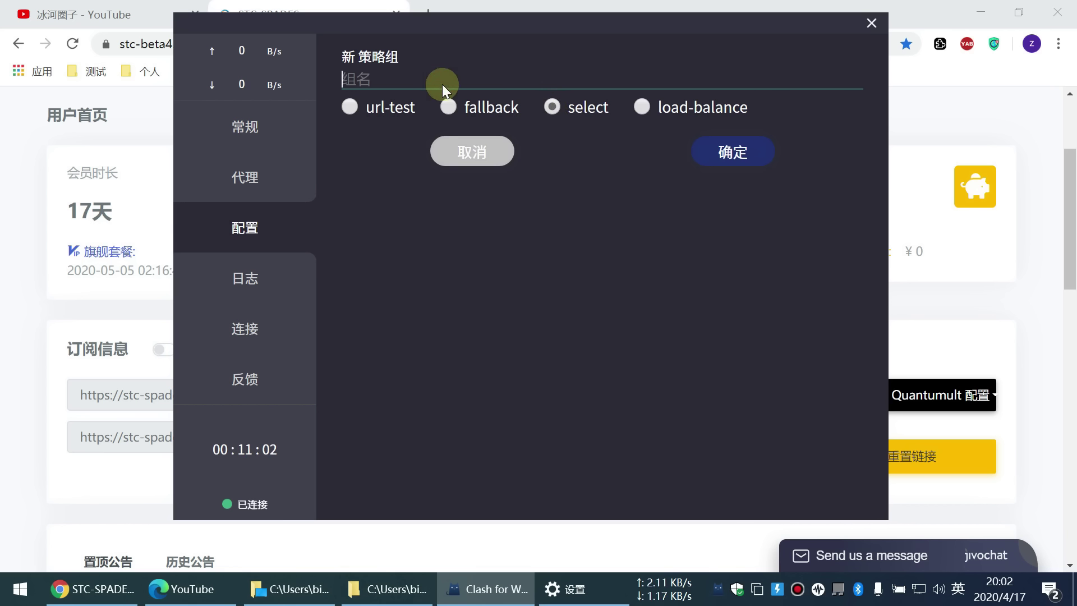
{"action": "type", "text": "naifei"}
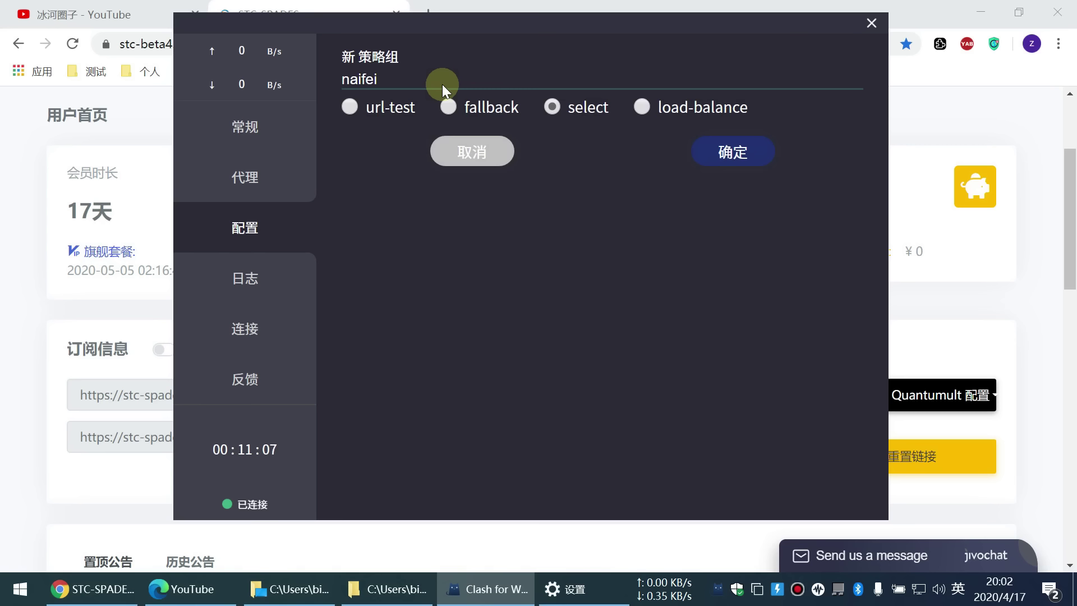
{"action": "left_click", "coordinate": [721, 147]}
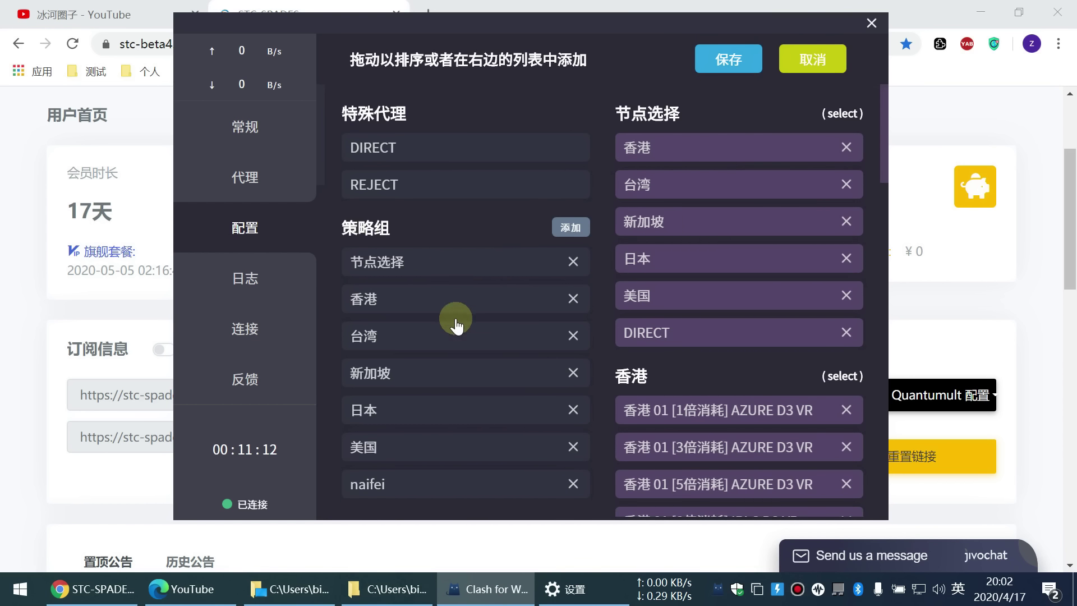
Step: Add the proxy 台湾 01 [1倍消耗] LINO D3 VR to the naifei group
{"action": "scroll", "coordinate": [453, 320], "scroll_direction": "down", "scroll_amount": 2}
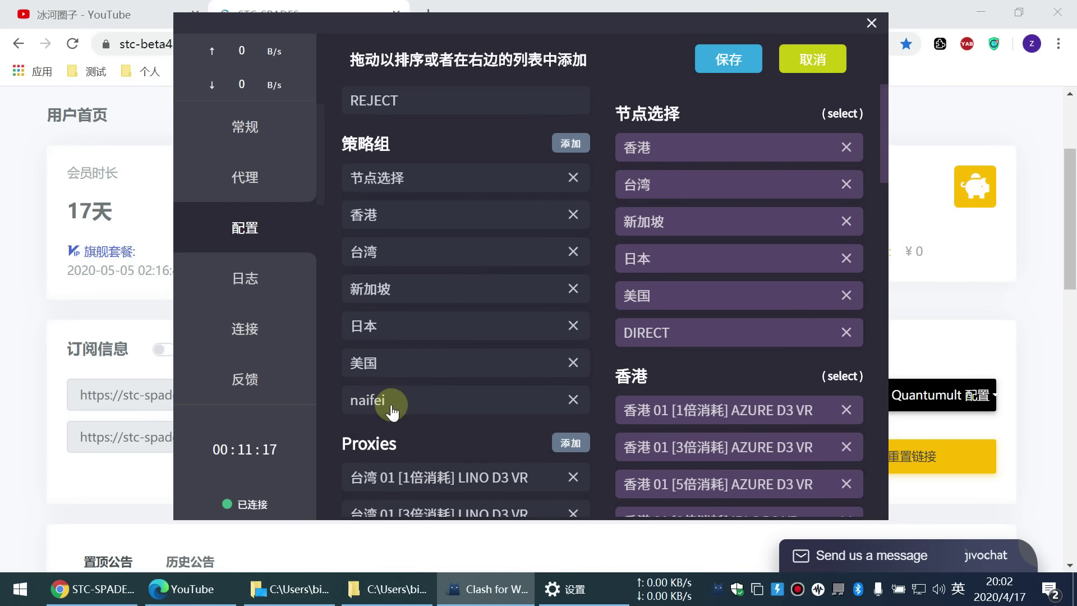
{"action": "scroll", "coordinate": [395, 403], "scroll_direction": "down", "scroll_amount": 2}
{"action": "scroll", "coordinate": [754, 409], "scroll_direction": "down", "scroll_amount": 20}
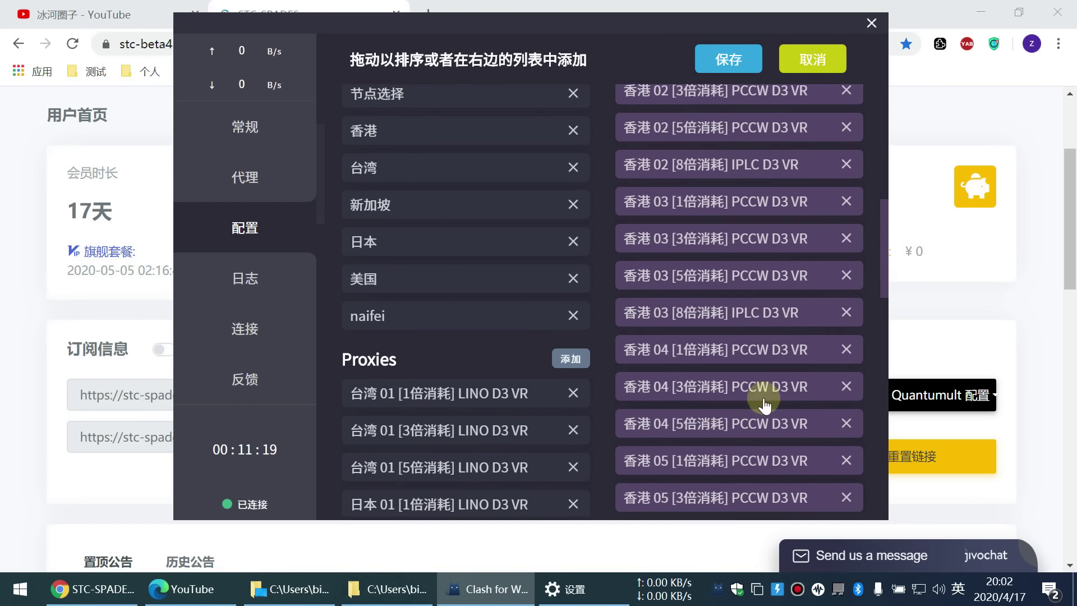
{"action": "scroll", "coordinate": [763, 396], "scroll_direction": "up", "scroll_amount": 12}
{"action": "scroll", "coordinate": [763, 393], "scroll_direction": "up", "scroll_amount": 8}
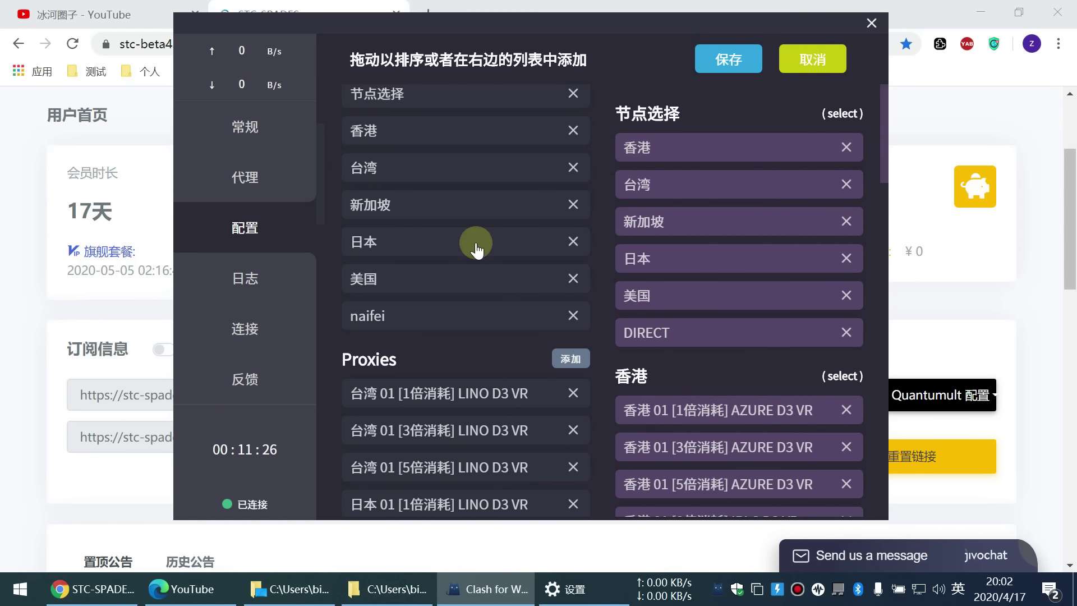
{"action": "scroll", "coordinate": [446, 263], "scroll_direction": "up", "scroll_amount": 3}
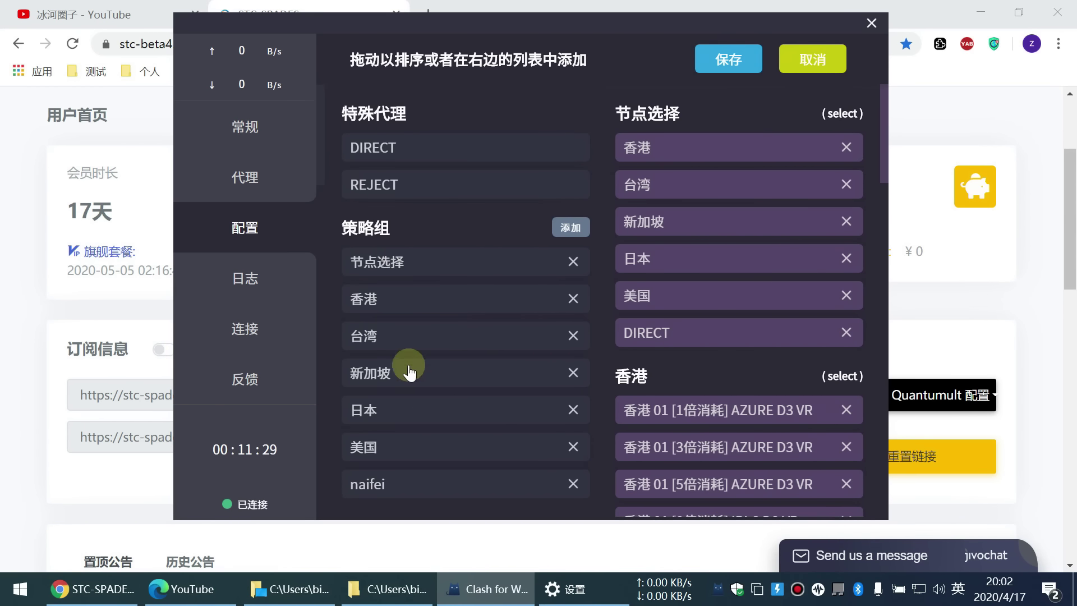
{"action": "scroll", "coordinate": [791, 337], "scroll_direction": "down", "scroll_amount": 7}
{"action": "scroll", "coordinate": [793, 344], "scroll_direction": "down", "scroll_amount": 10}
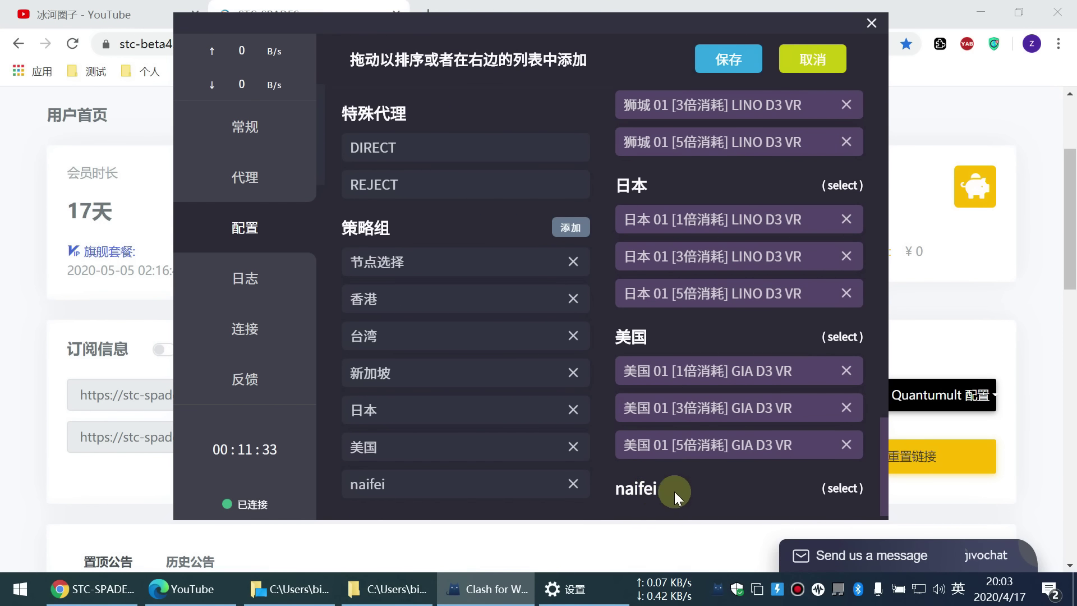
{"action": "scroll", "coordinate": [440, 404], "scroll_direction": "down", "scroll_amount": 5}
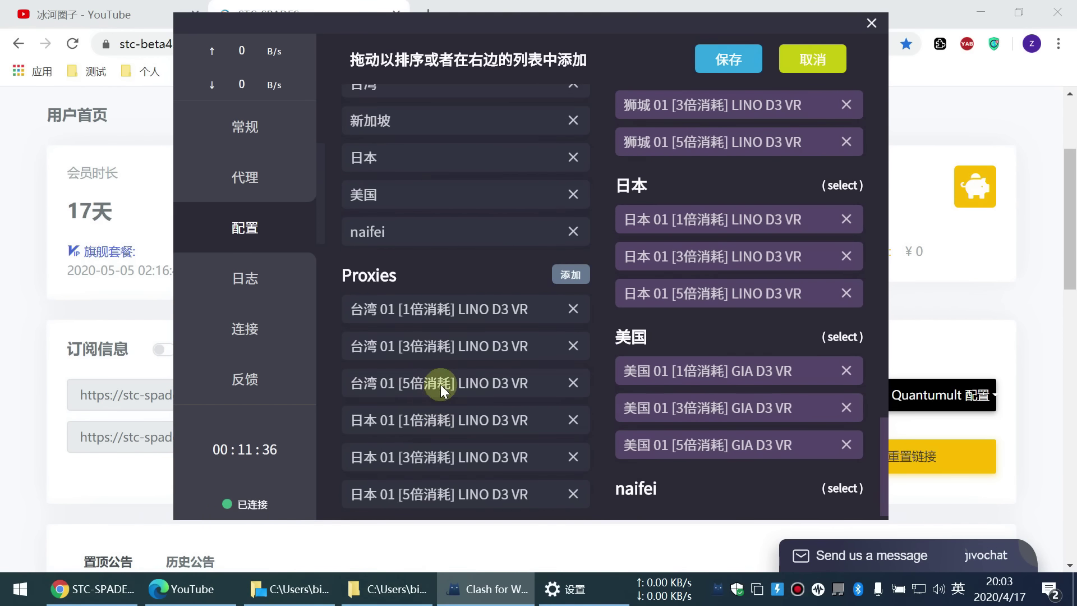
{"action": "scroll", "coordinate": [439, 385], "scroll_direction": "down", "scroll_amount": 2}
{"action": "left_click_drag", "start_coordinate": [422, 227], "coordinate": [672, 503]}
{"action": "left_click", "coordinate": [659, 444]}
{"action": "left_click_drag", "start_coordinate": [658, 444], "coordinate": [649, 488]}
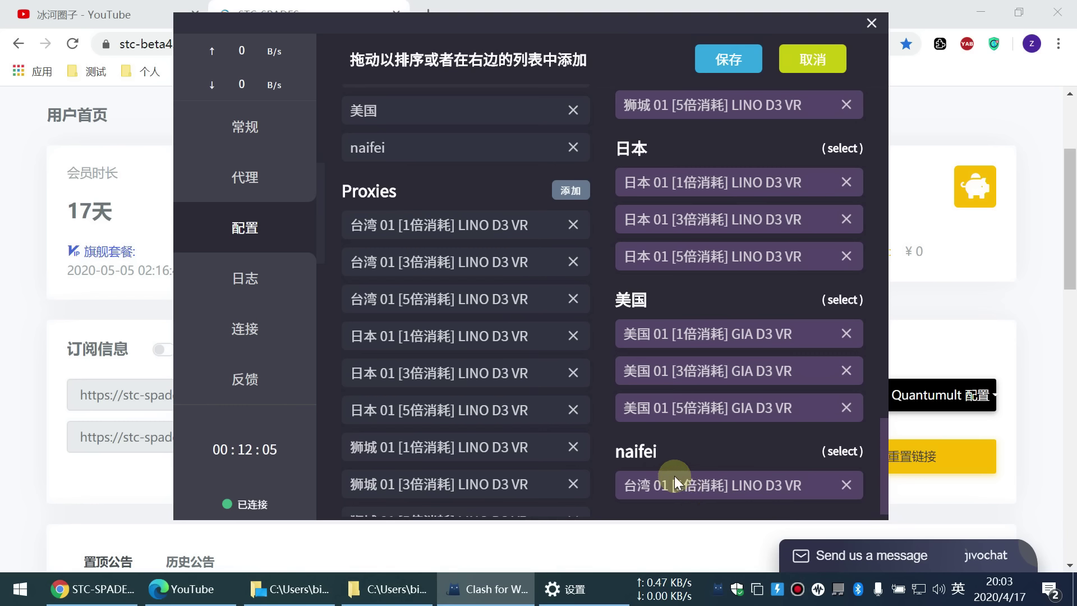
Step: Review the 策略组 list and the members of each group, from 节点选择 down to naifei
{"action": "scroll", "coordinate": [674, 483], "scroll_direction": "up", "scroll_amount": 2}
{"action": "scroll", "coordinate": [680, 440], "scroll_direction": "up", "scroll_amount": 10}
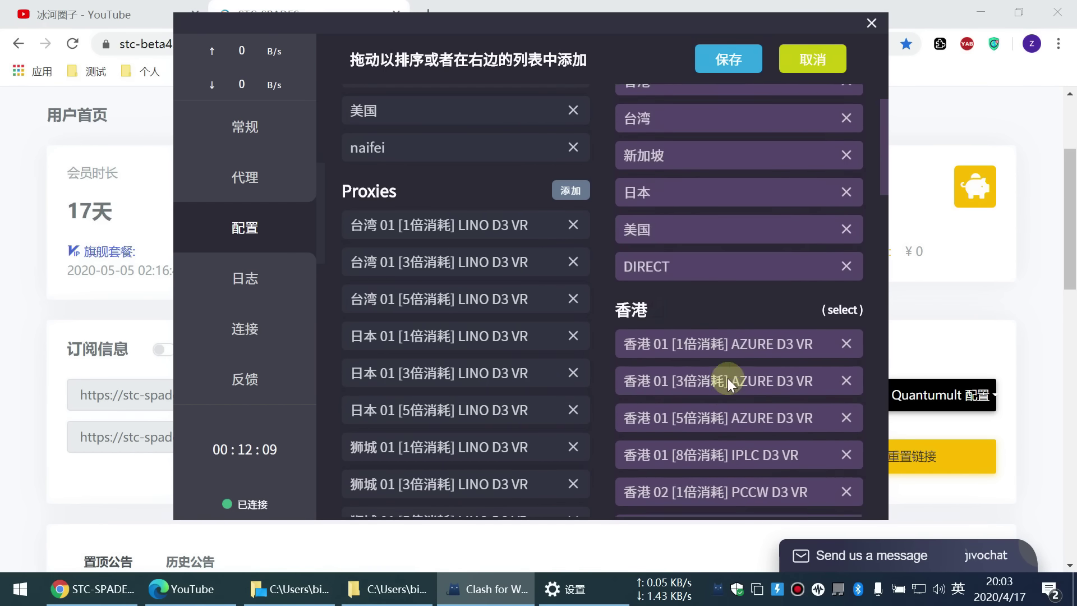
{"action": "scroll", "coordinate": [728, 378], "scroll_direction": "down", "scroll_amount": 5}
{"action": "scroll", "coordinate": [724, 403], "scroll_direction": "up", "scroll_amount": 5}
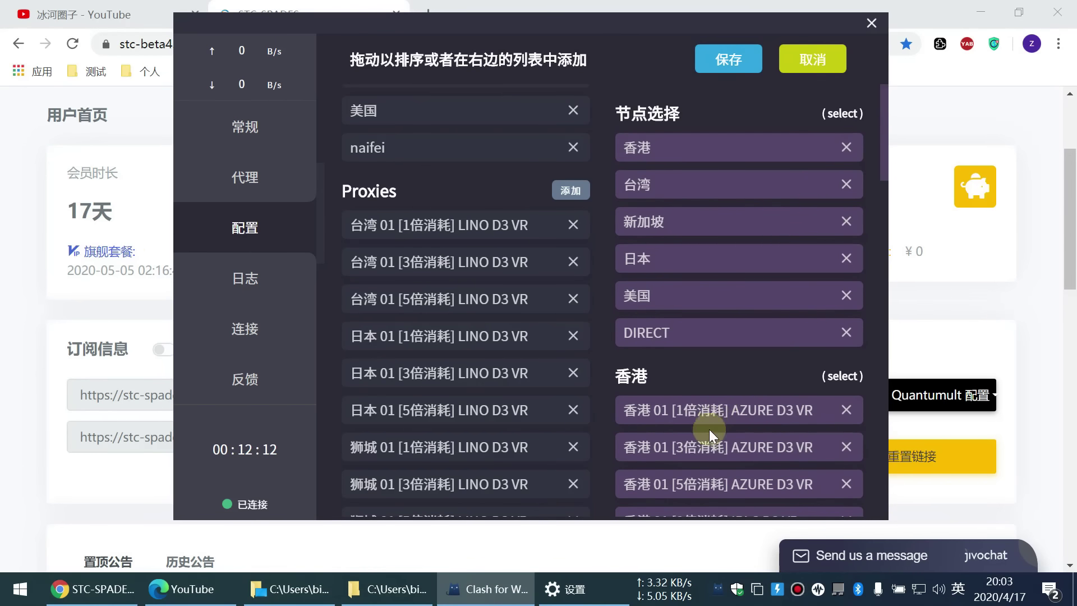
{"action": "scroll", "coordinate": [567, 426], "scroll_direction": "up", "scroll_amount": 6}
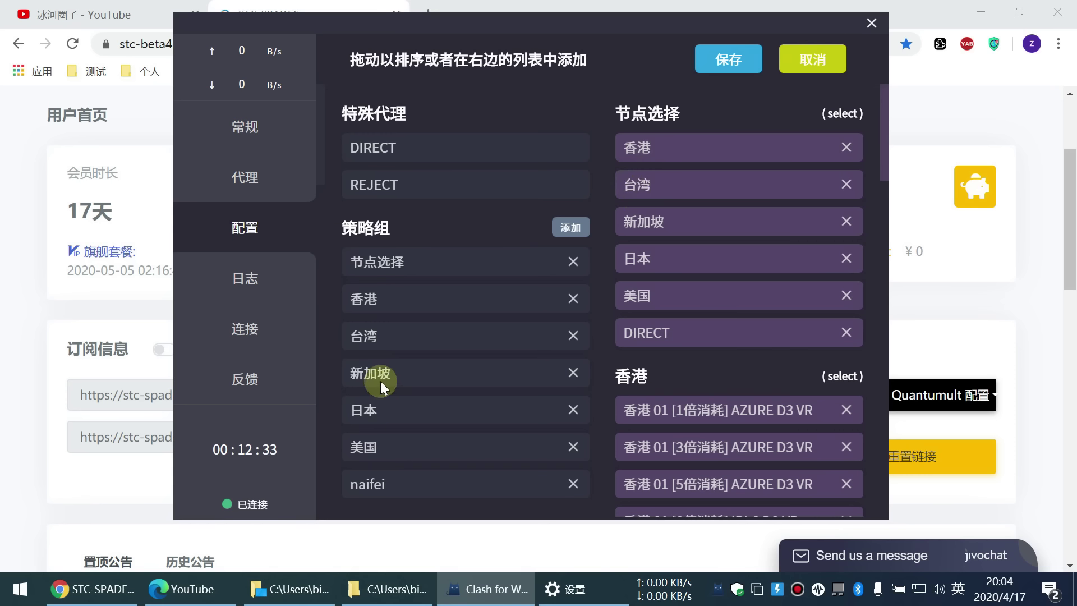
{"action": "scroll", "coordinate": [729, 435], "scroll_direction": "down", "scroll_amount": 5}
{"action": "scroll", "coordinate": [708, 409], "scroll_direction": "up", "scroll_amount": 3}
{"action": "scroll", "coordinate": [708, 410], "scroll_direction": "up", "scroll_amount": 2}
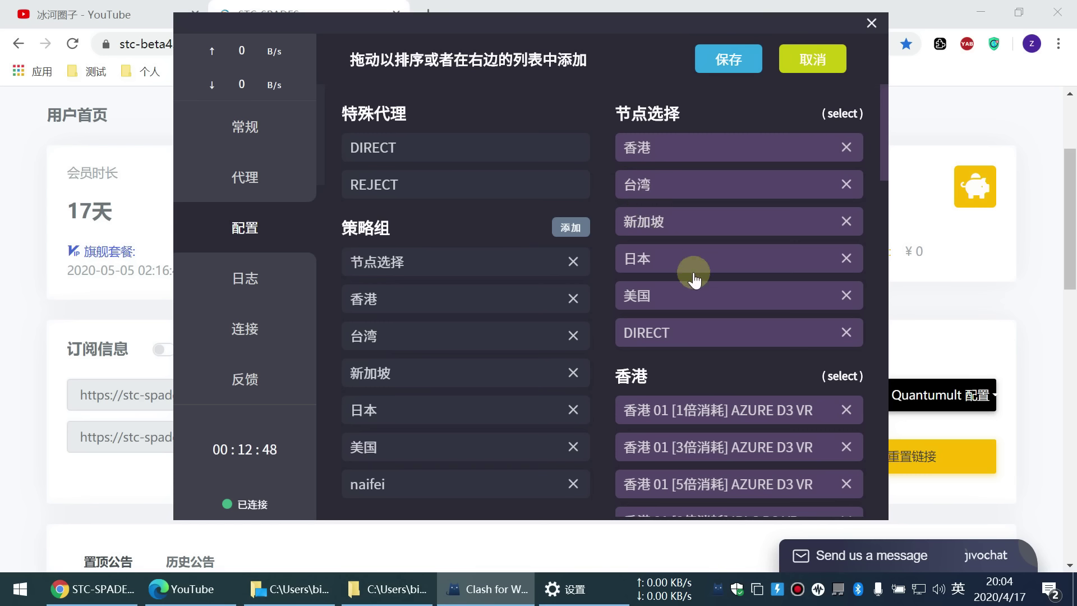
{"action": "scroll", "coordinate": [695, 287], "scroll_direction": "down", "scroll_amount": 15}
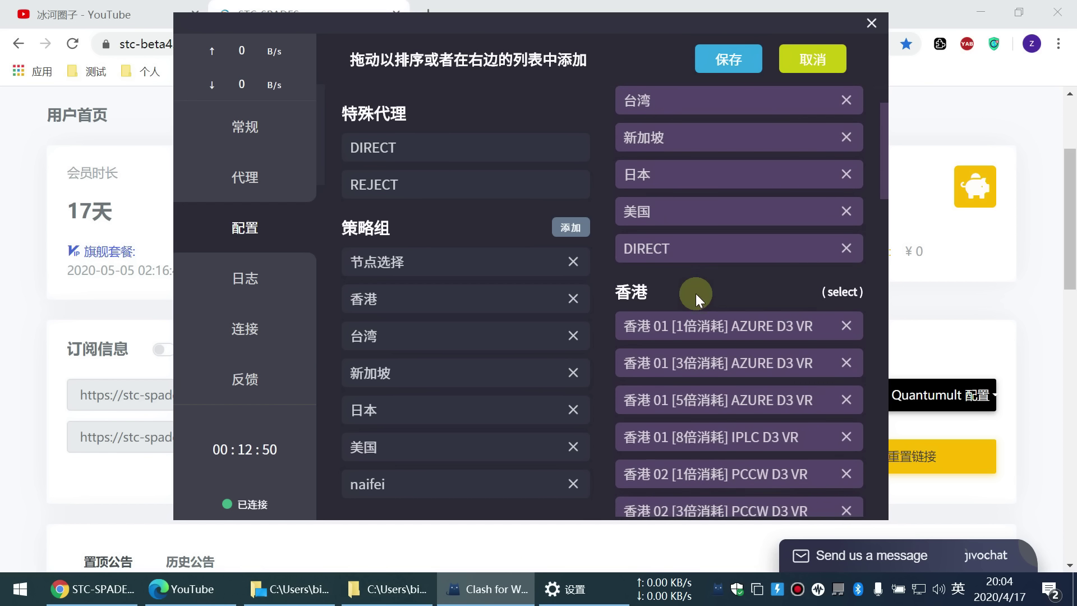
{"action": "scroll", "coordinate": [695, 294], "scroll_direction": "down", "scroll_amount": 3}
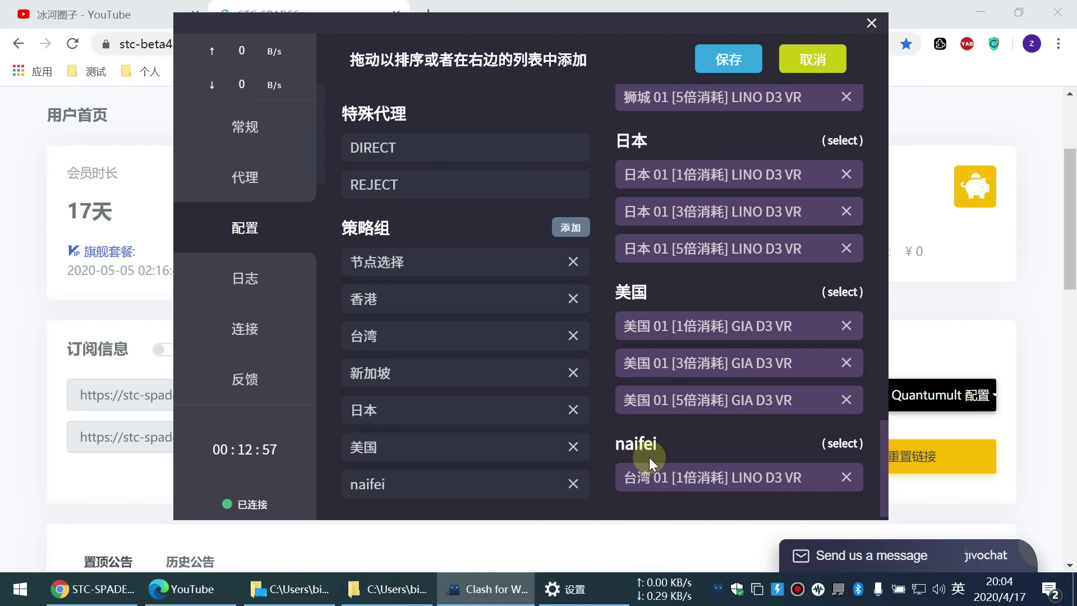
Step: Check the naifei entry among the 策略组 groups and save the edited proxy groups
{"action": "scroll", "coordinate": [393, 330], "scroll_direction": "down", "scroll_amount": 3}
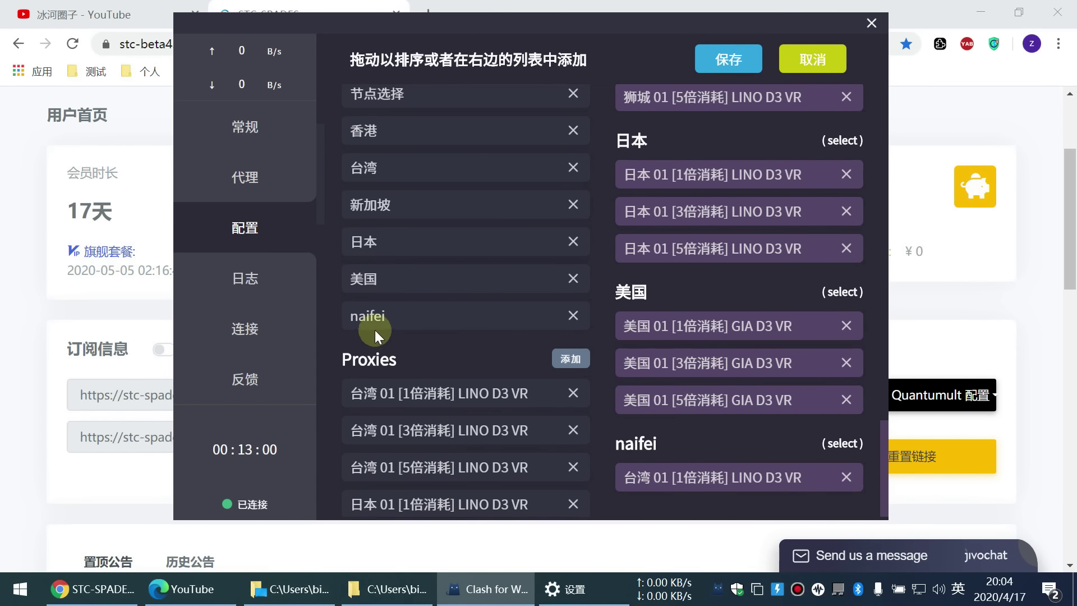
{"action": "scroll", "coordinate": [373, 319], "scroll_direction": "up", "scroll_amount": 3}
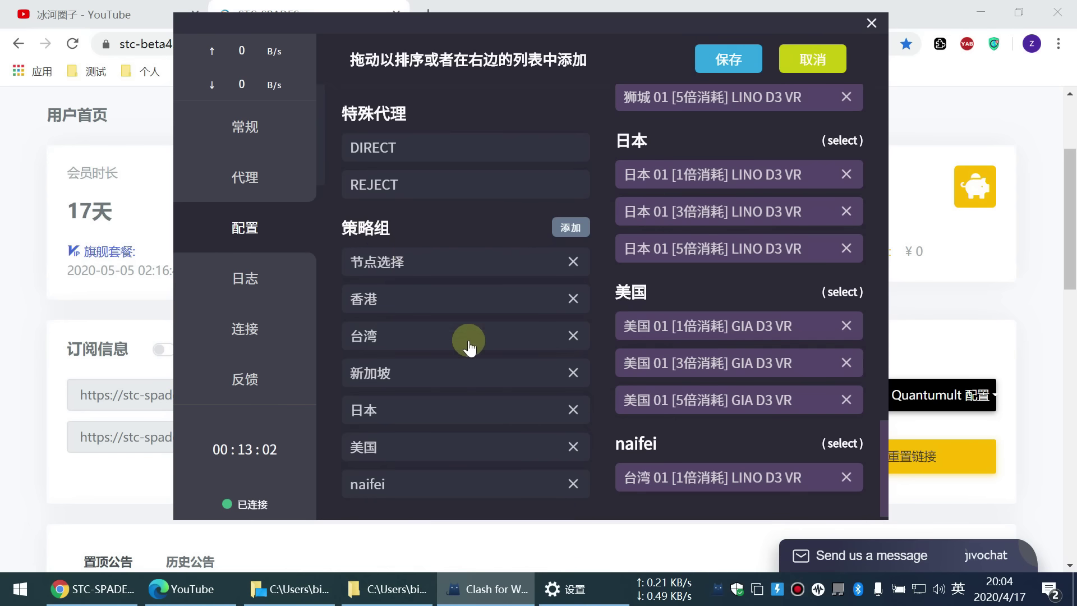
{"action": "scroll", "coordinate": [469, 348], "scroll_direction": "down", "scroll_amount": 5}
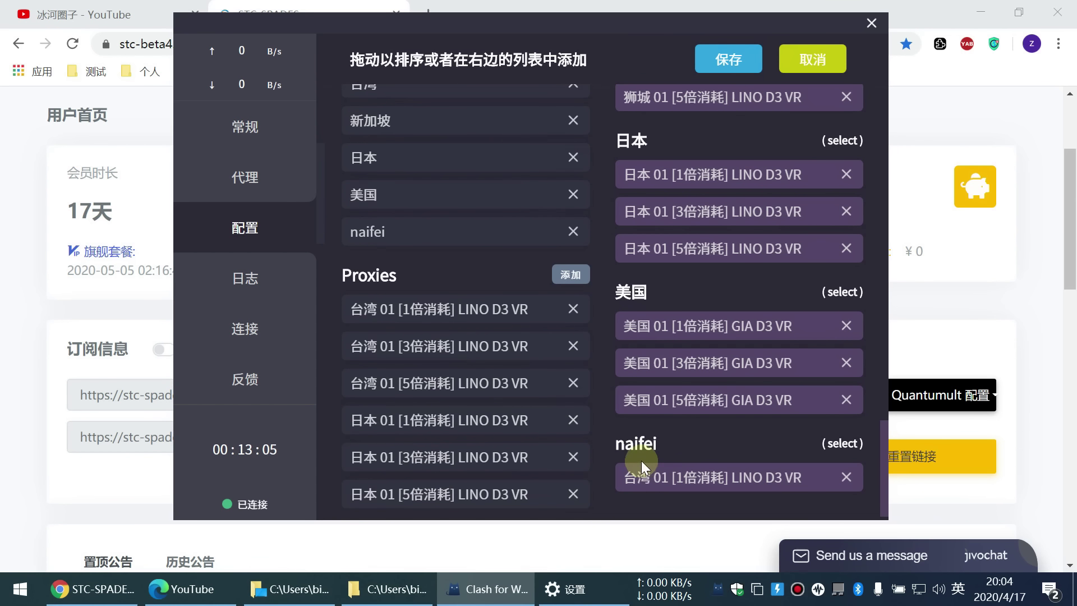
{"action": "scroll", "coordinate": [511, 275], "scroll_direction": "up", "scroll_amount": 5}
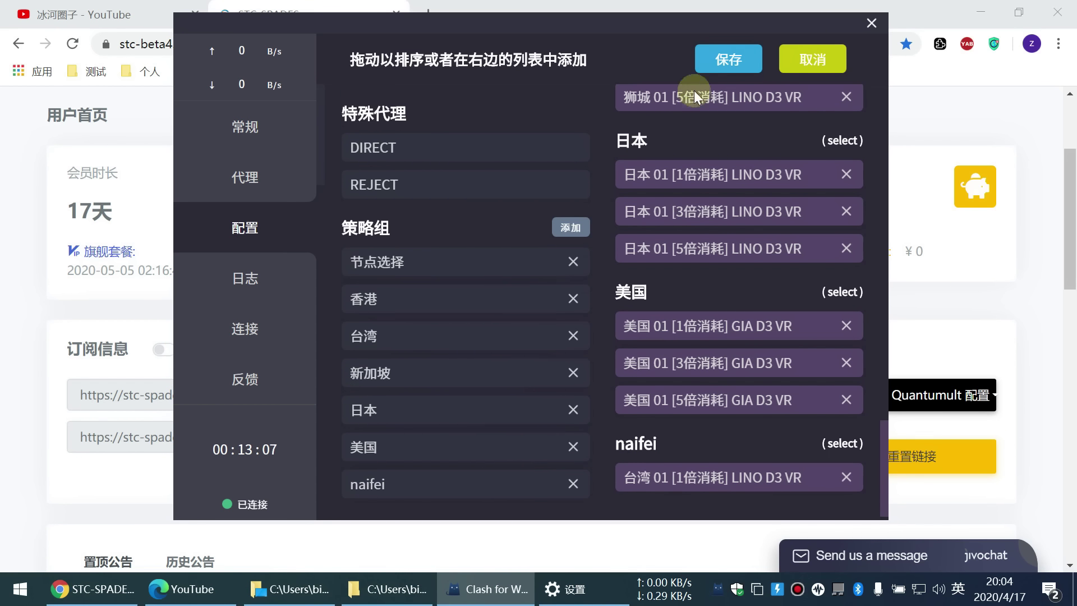
{"action": "left_click", "coordinate": [729, 58]}
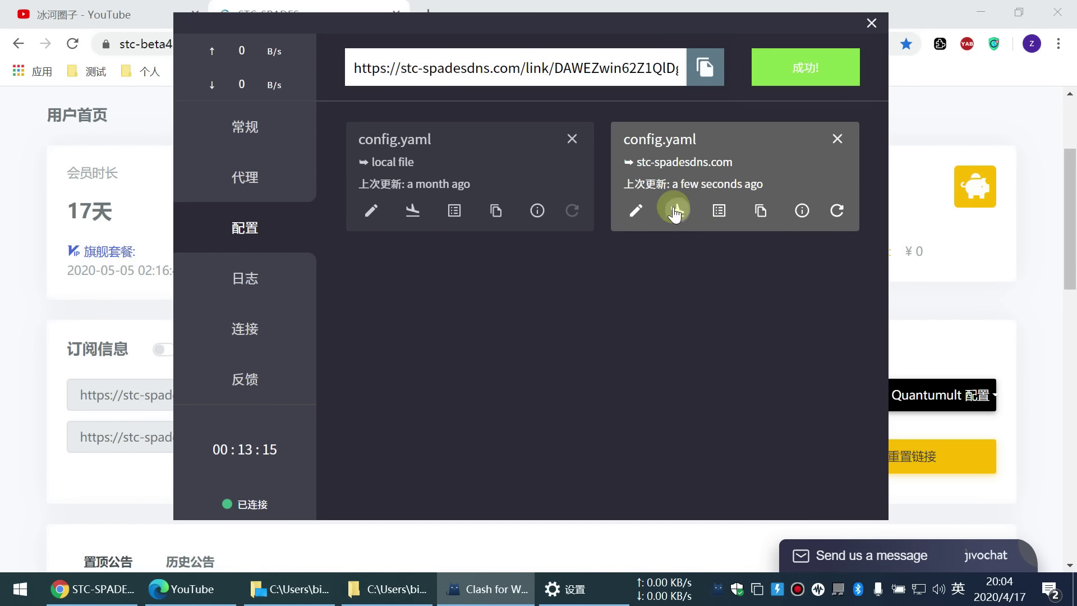
Step: Start a new rule in the stc-spadesdns.com configuration with netflix as the content and DOMAIN-KEYWORD as the type
{"action": "left_click", "coordinate": [719, 212]}
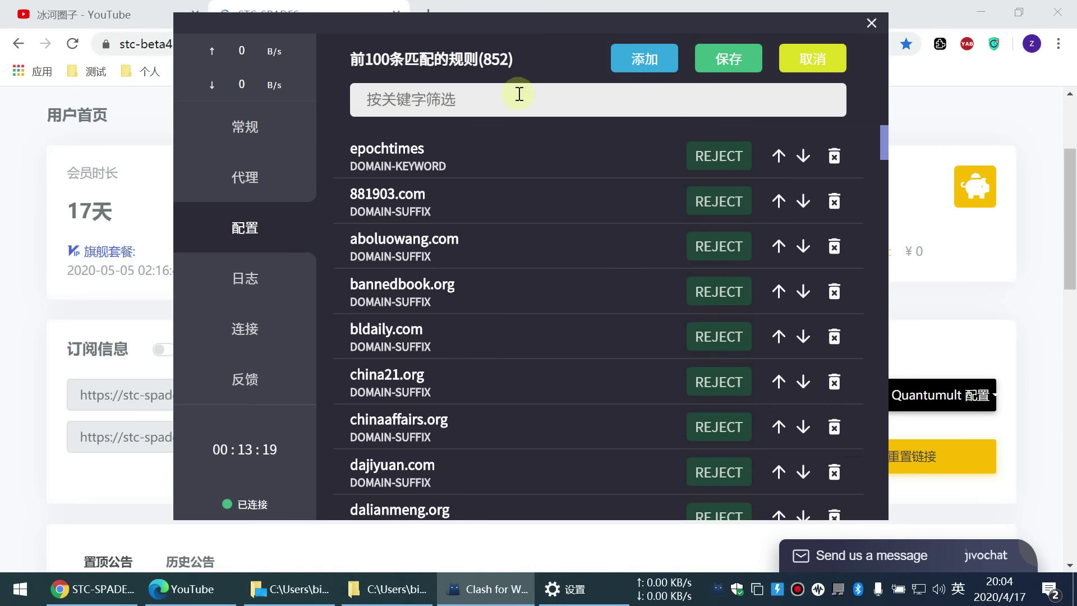
{"action": "left_click", "coordinate": [644, 62]}
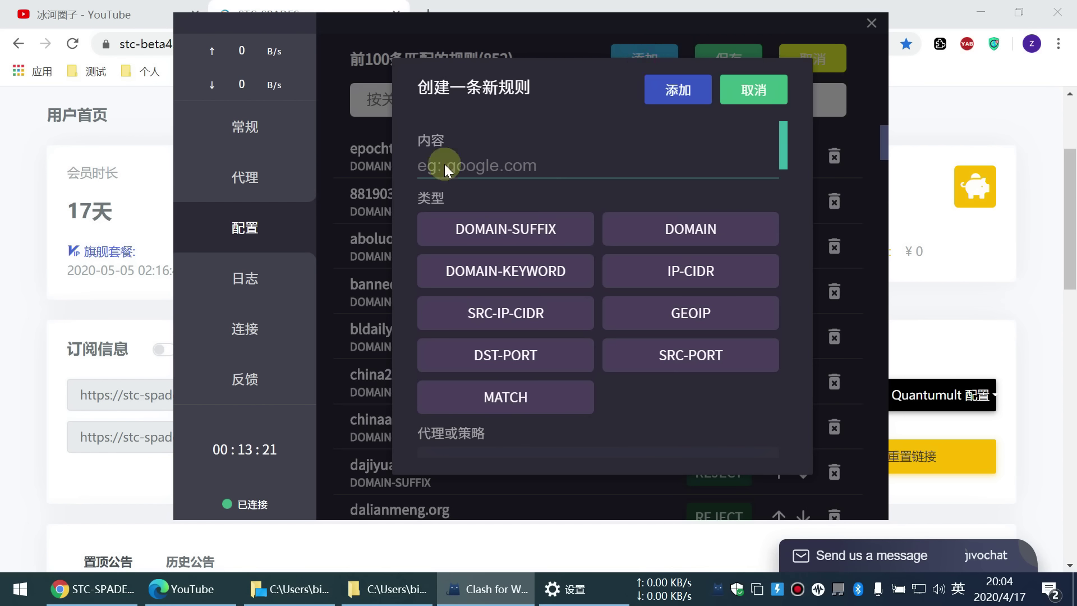
{"action": "left_click", "coordinate": [722, 89]}
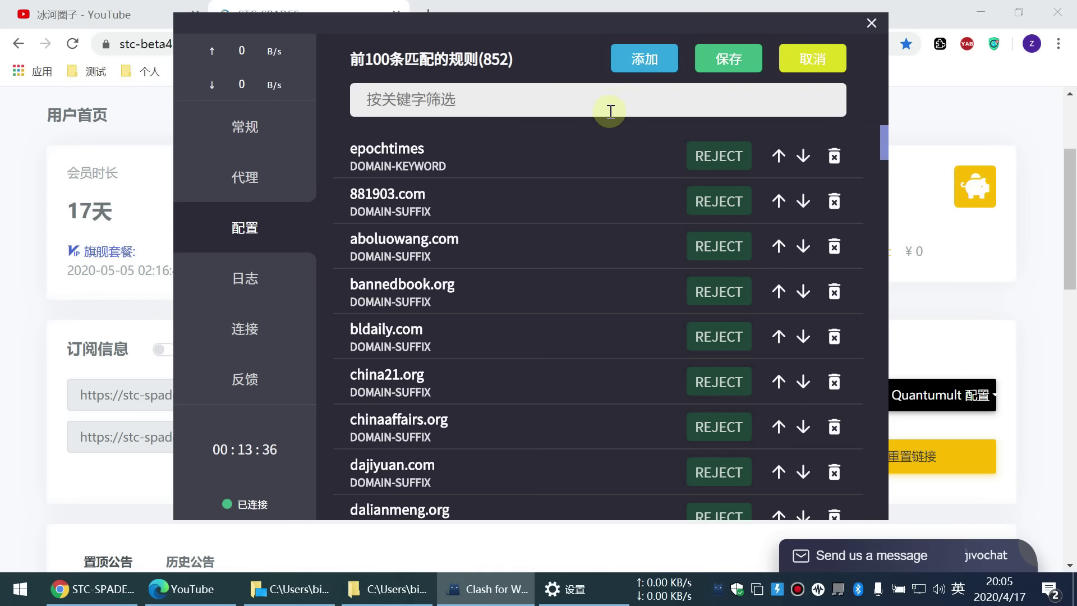
{"action": "left_click", "coordinate": [640, 59]}
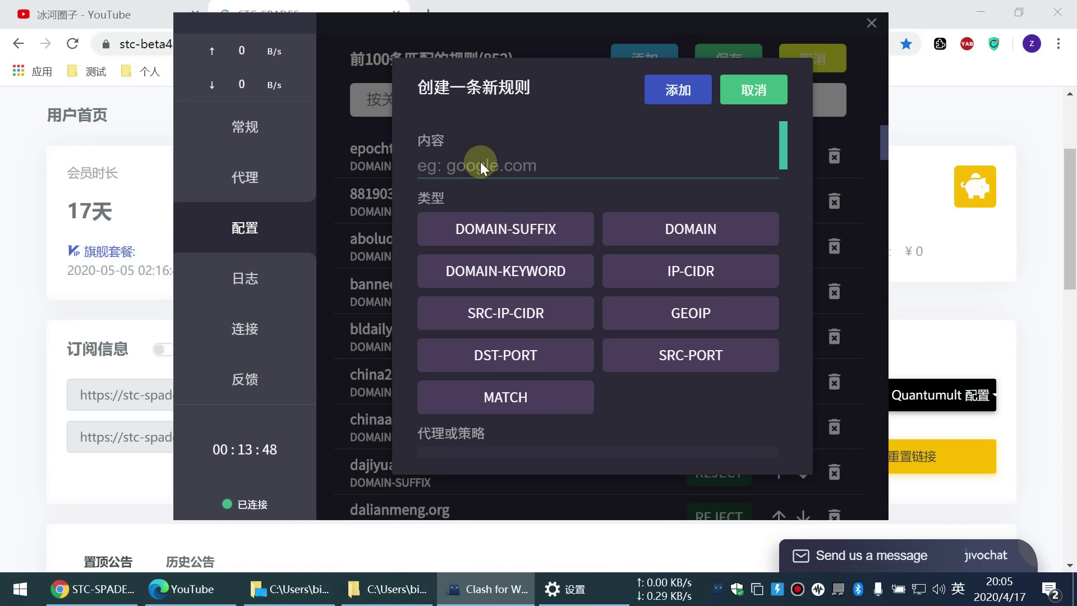
{"action": "type", "text": "net"}
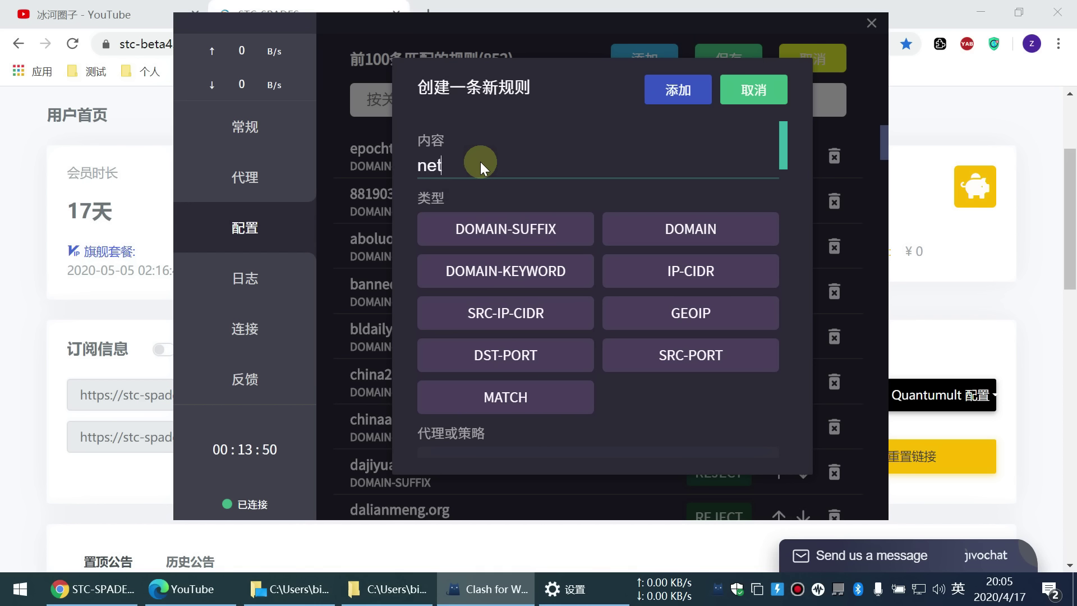
{"action": "type", "text": "flix"}
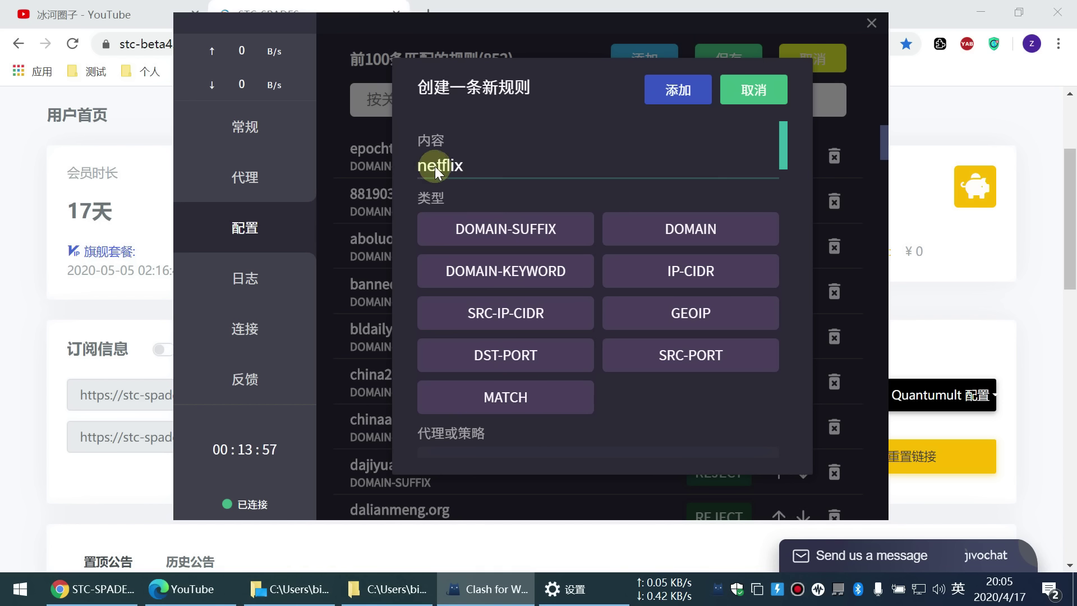
{"action": "left_click", "coordinate": [481, 273]}
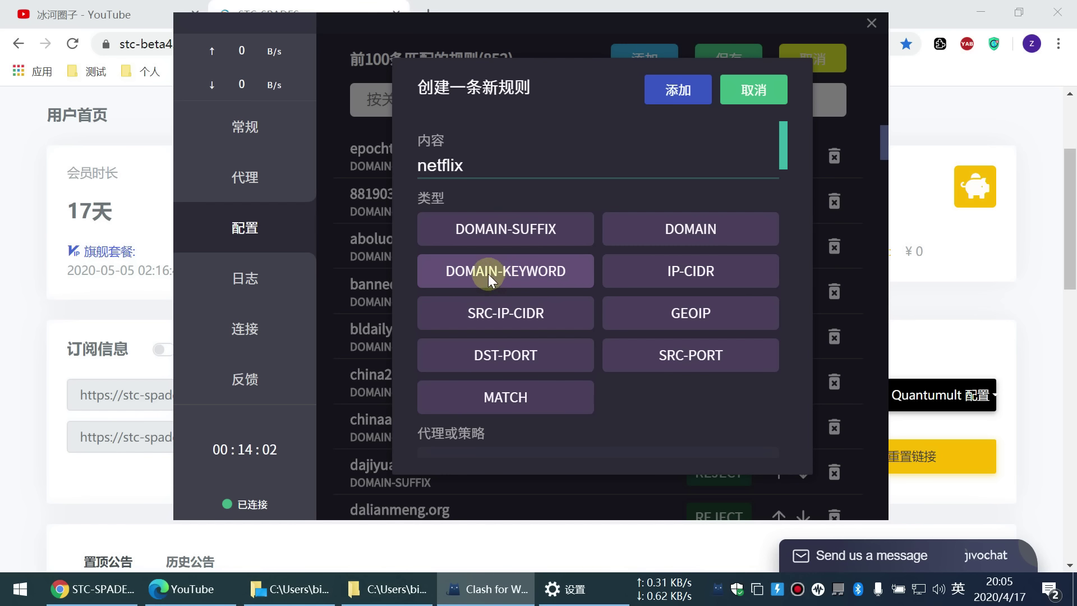
{"action": "left_click", "coordinate": [438, 176]}
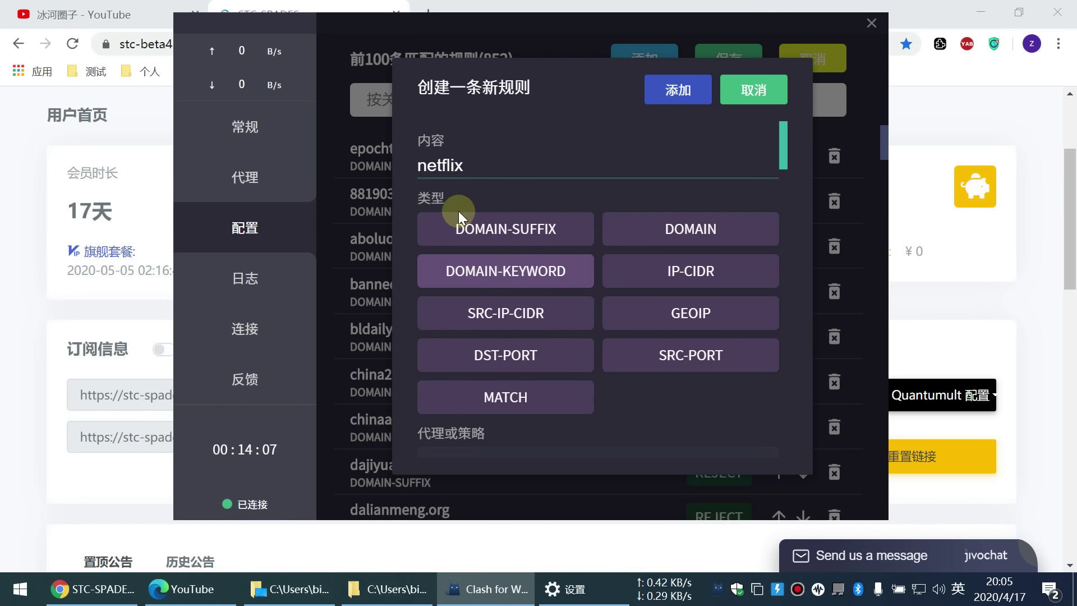
Step: Assign the netflix rule to the naifei group, add it to the rule list and save the rules
{"action": "scroll", "coordinate": [525, 355], "scroll_direction": "down", "scroll_amount": 2}
{"action": "scroll", "coordinate": [525, 354], "scroll_direction": "down", "scroll_amount": 3}
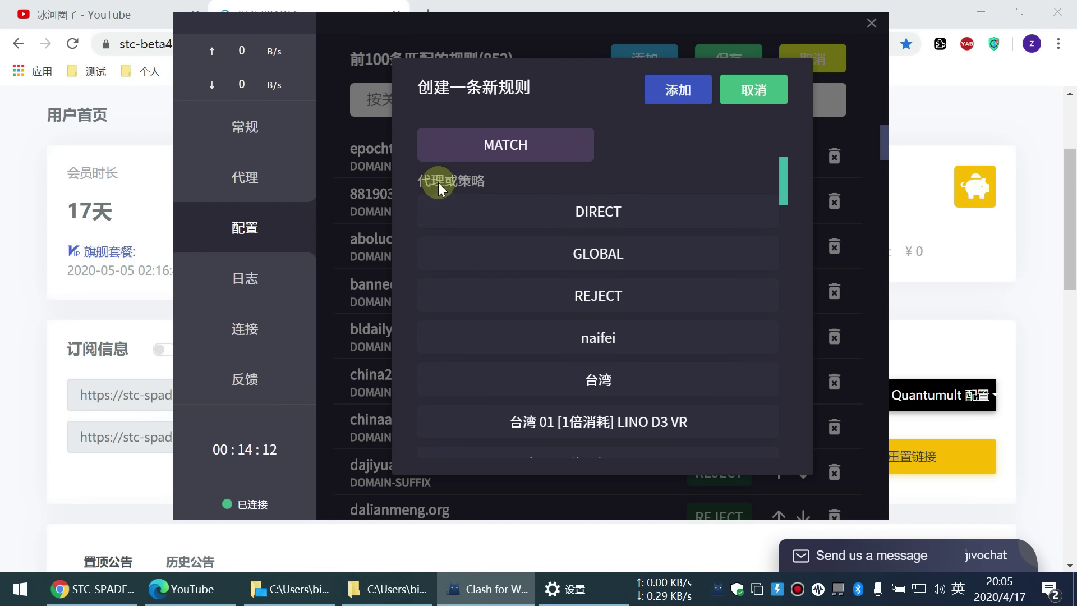
{"action": "scroll", "coordinate": [516, 305], "scroll_direction": "down", "scroll_amount": 2}
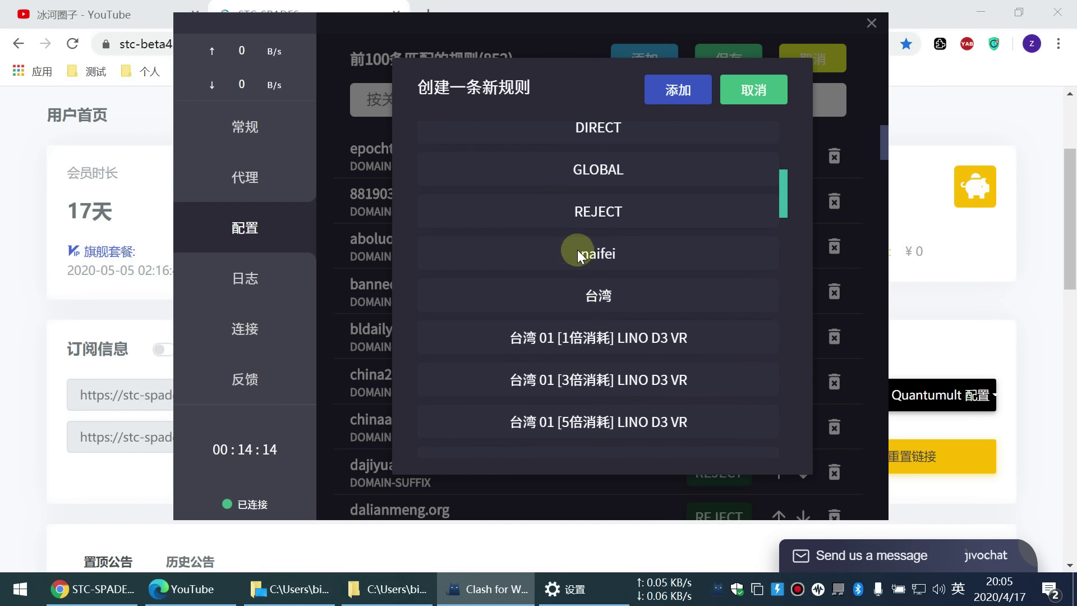
{"action": "scroll", "coordinate": [580, 247], "scroll_direction": "up", "scroll_amount": 2}
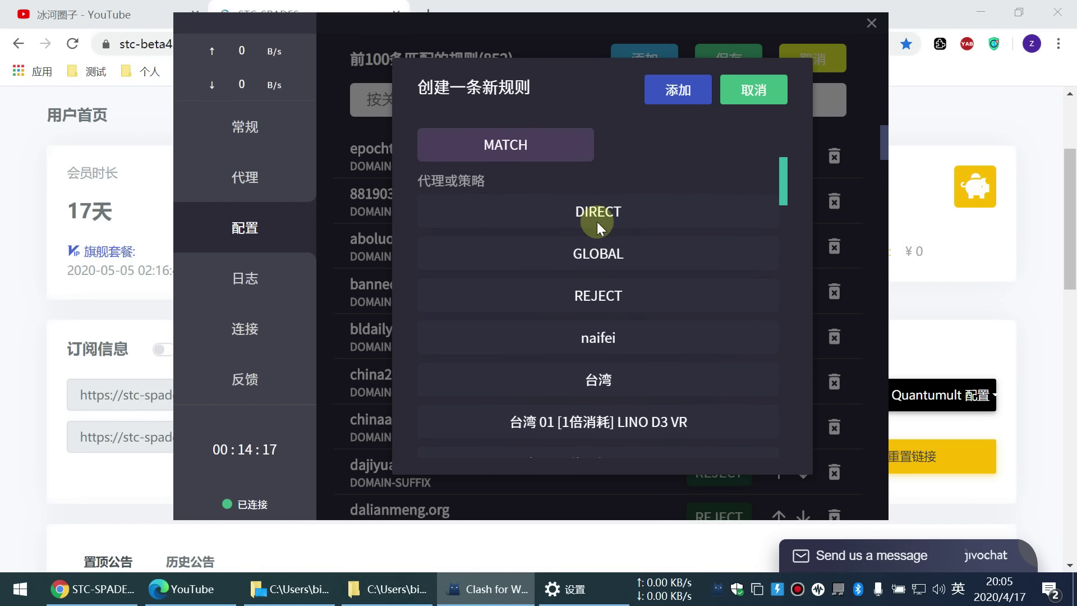
{"action": "scroll", "coordinate": [589, 230], "scroll_direction": "up", "scroll_amount": 4}
{"action": "scroll", "coordinate": [601, 280], "scroll_direction": "down", "scroll_amount": 2}
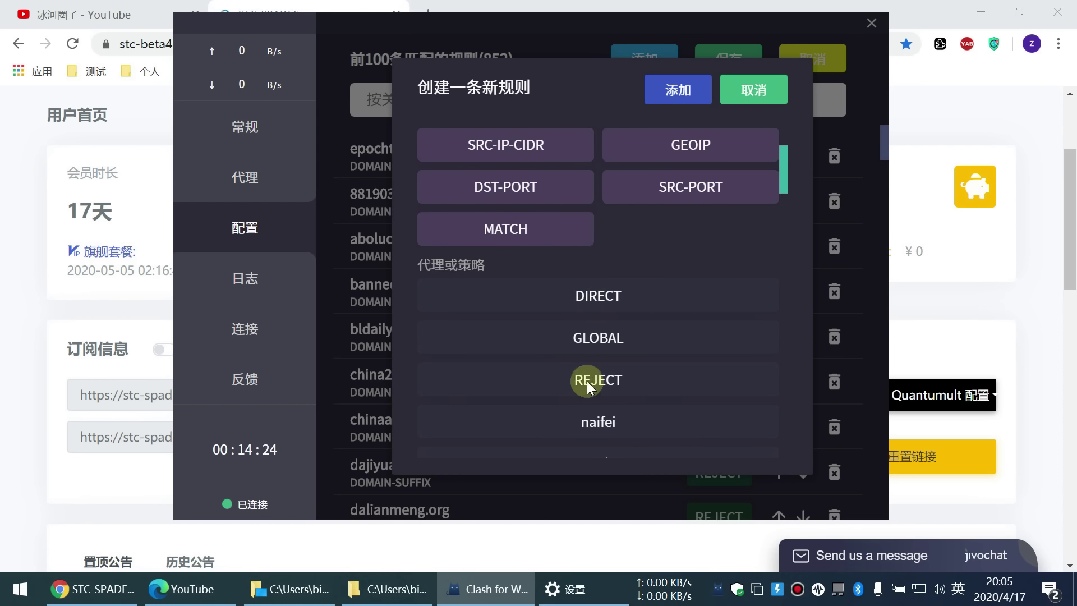
{"action": "scroll", "coordinate": [587, 381], "scroll_direction": "down", "scroll_amount": 1}
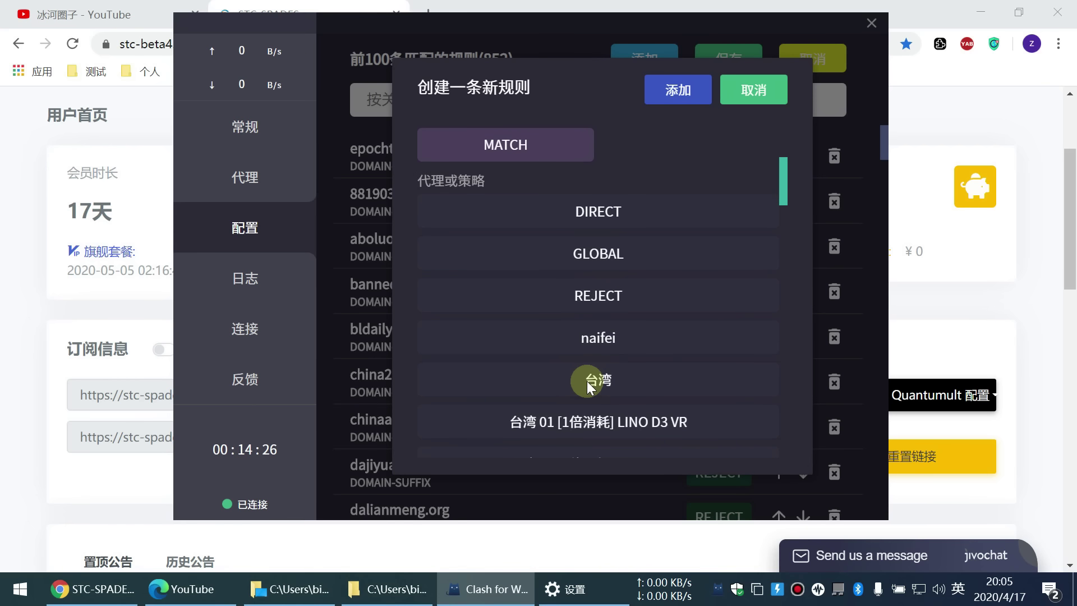
{"action": "left_click", "coordinate": [604, 341]}
{"action": "scroll", "coordinate": [594, 345], "scroll_direction": "up", "scroll_amount": 3}
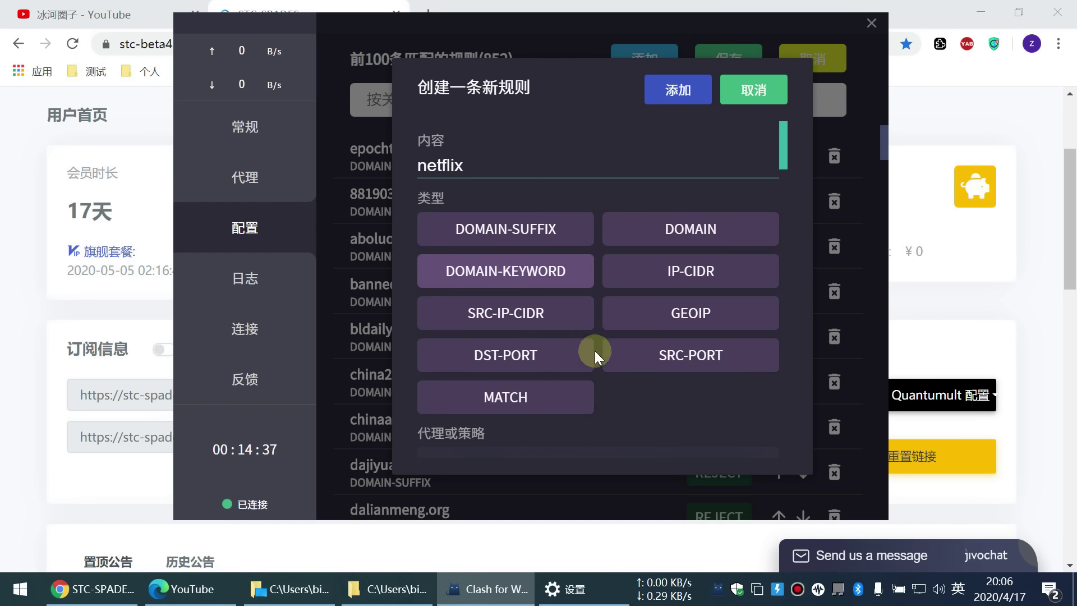
{"action": "left_click", "coordinate": [678, 89]}
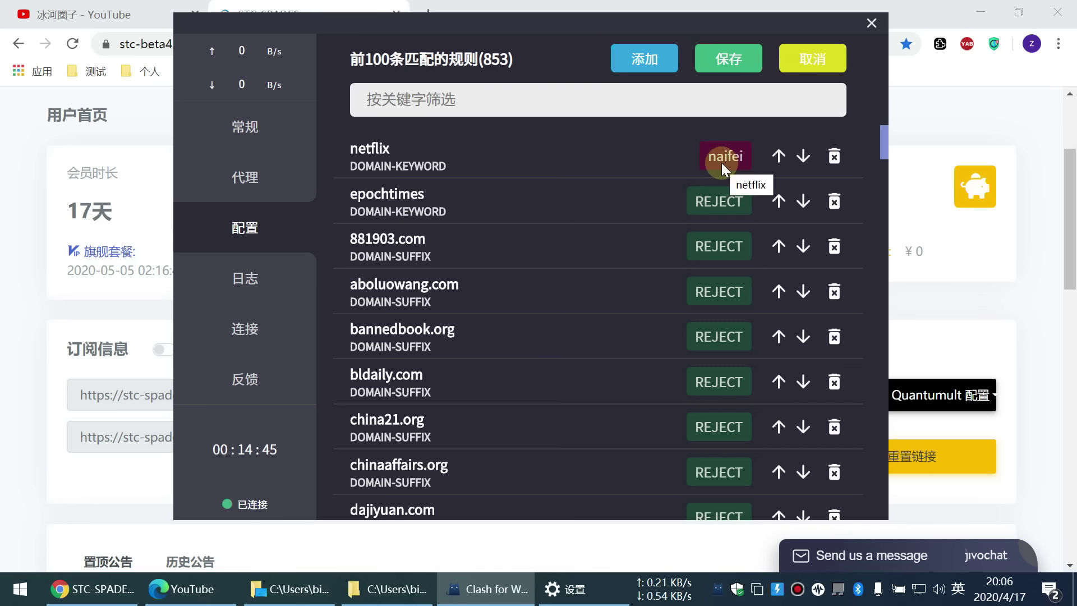
{"action": "left_click", "coordinate": [729, 63]}
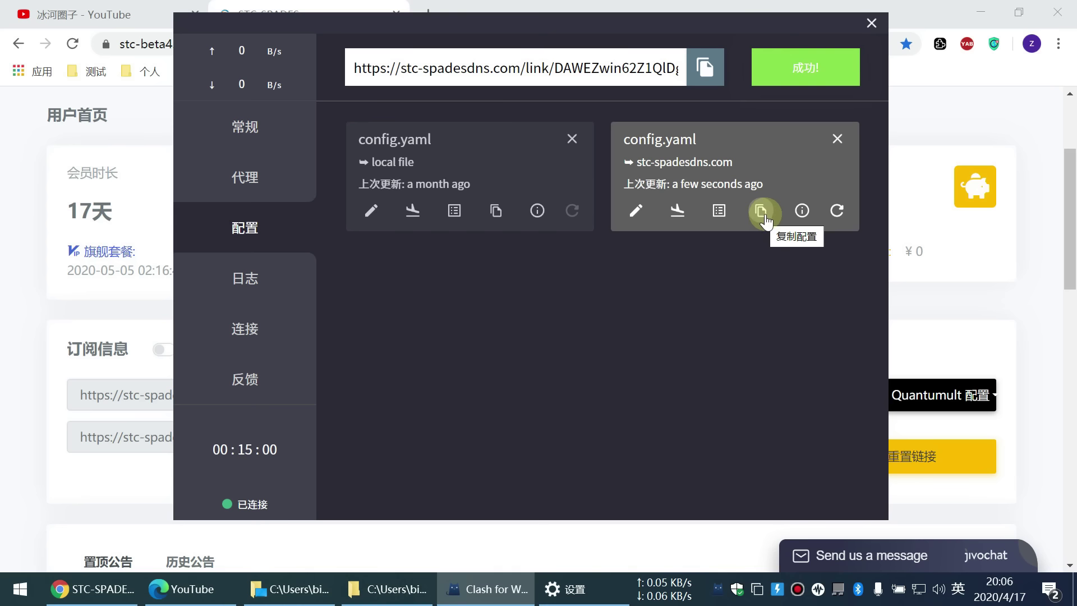
Step: Start another rule in the stc-spadesdns.com configuration, try the DOMAIN-SUFFIX and DOMAIN types, and set its type to DOMAIN-KEYWORD
{"action": "left_click", "coordinate": [719, 210]}
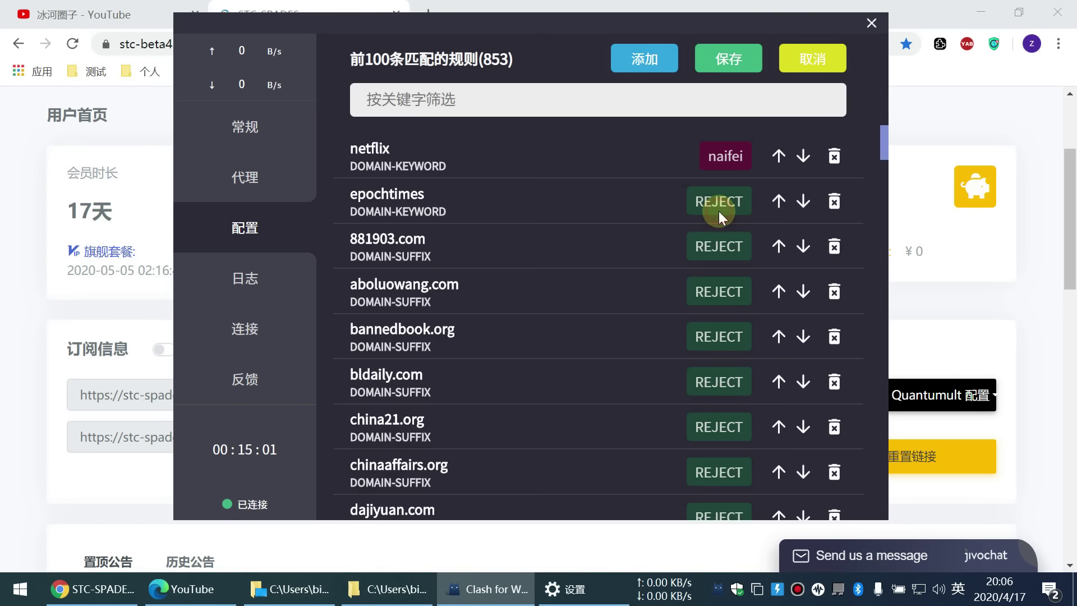
{"action": "left_click", "coordinate": [645, 59]}
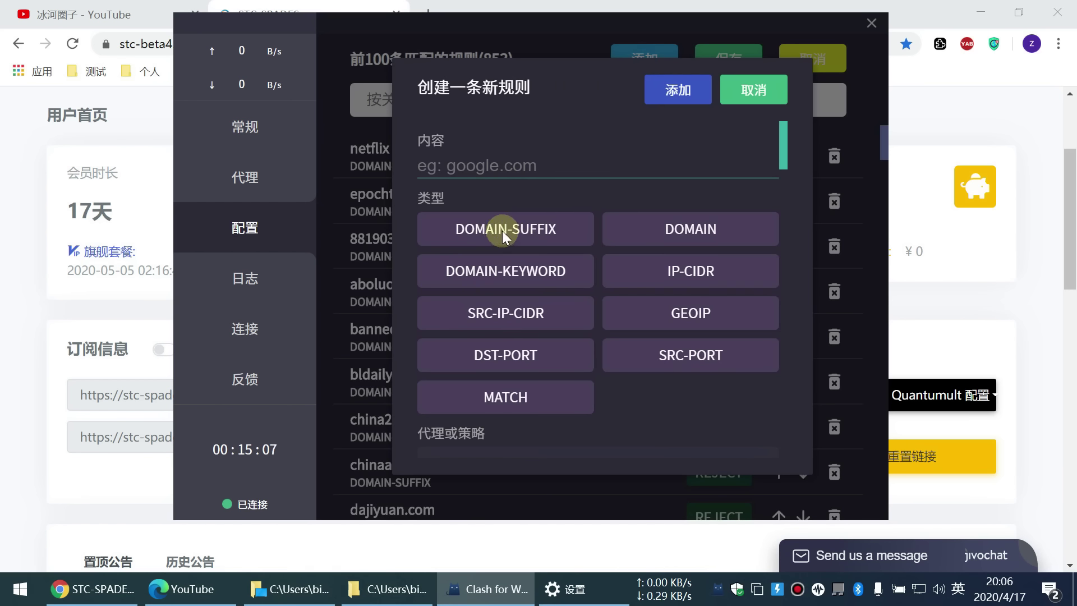
{"action": "left_click", "coordinate": [459, 170]}
{"action": "left_click", "coordinate": [499, 231]}
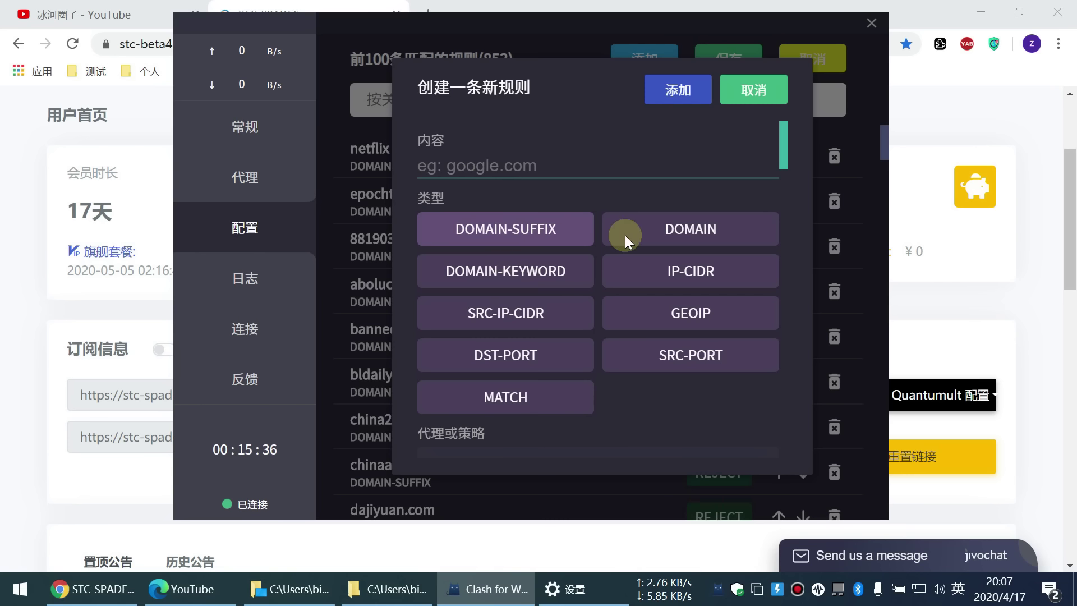
{"action": "left_click", "coordinate": [668, 231]}
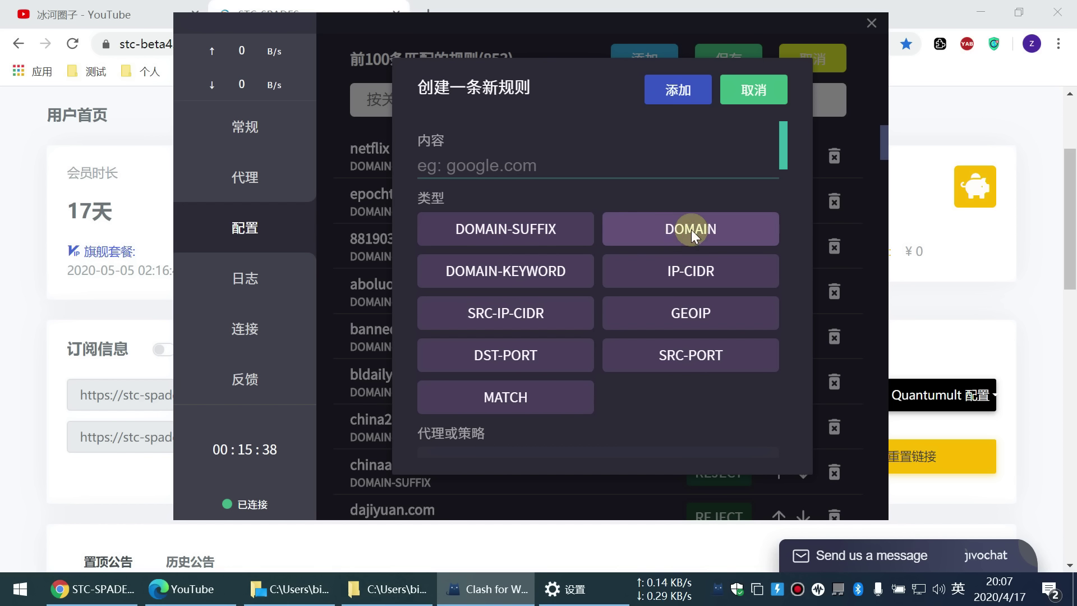
{"action": "left_click", "coordinate": [476, 166]}
{"action": "left_click", "coordinate": [494, 270]}
{"action": "left_click", "coordinate": [460, 172]}
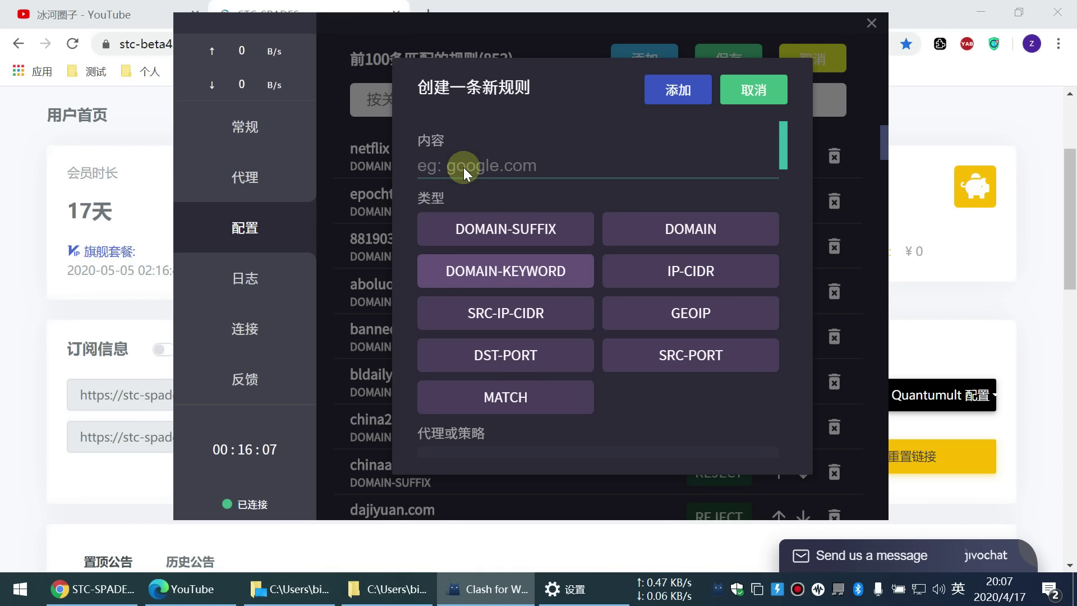
{"action": "left_click", "coordinate": [493, 274]}
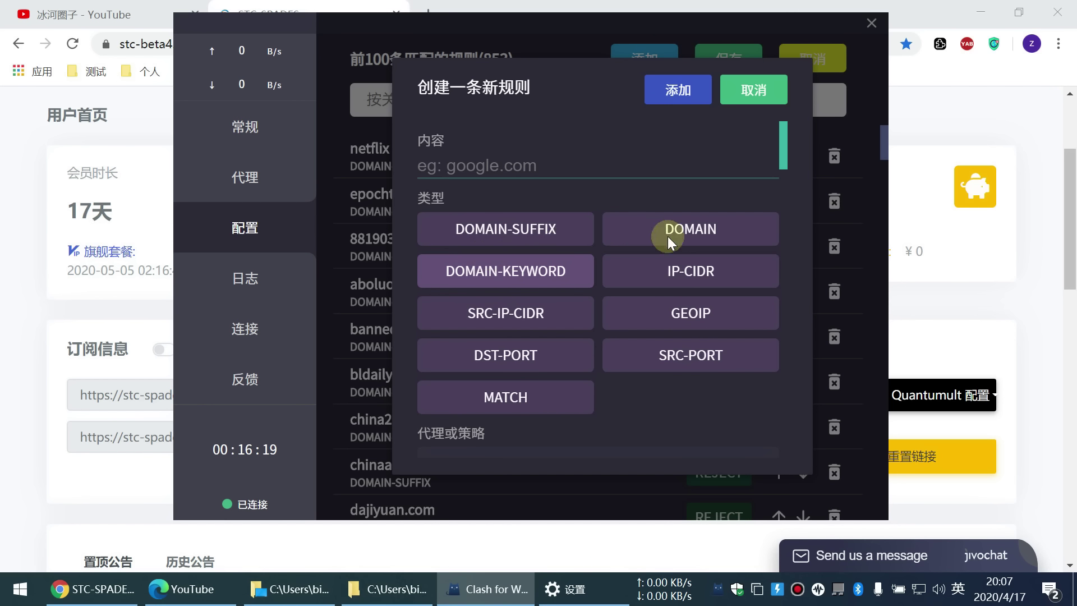
Step: Look over the available 代理或策略 options and enter baidu as the content of the new rule
{"action": "scroll", "coordinate": [561, 365], "scroll_direction": "down", "scroll_amount": 2}
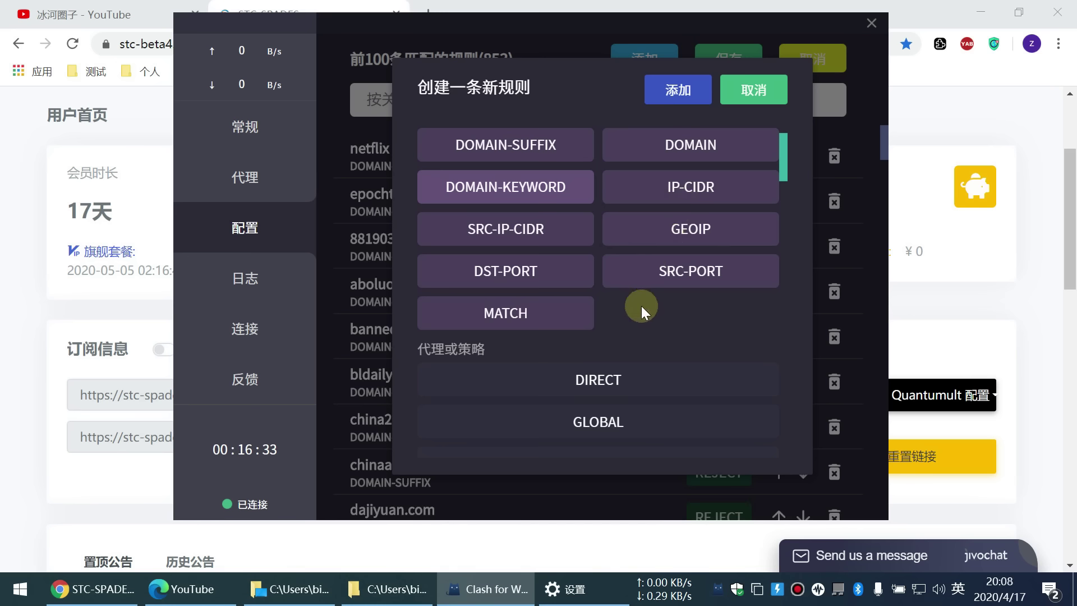
{"action": "scroll", "coordinate": [641, 308], "scroll_direction": "down", "scroll_amount": 3}
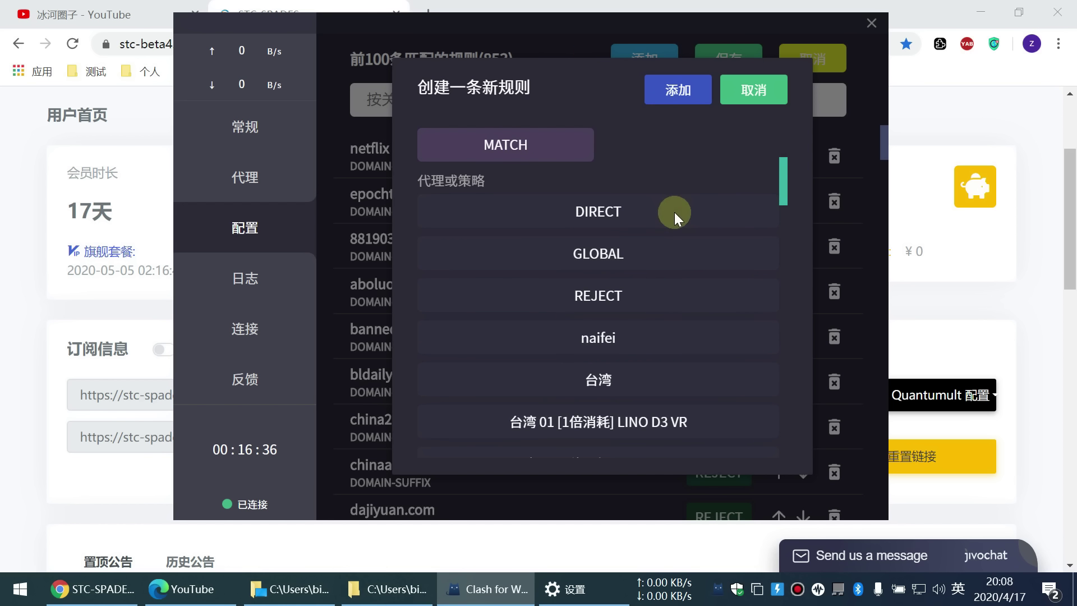
{"action": "scroll", "coordinate": [674, 212], "scroll_direction": "up", "scroll_amount": 5}
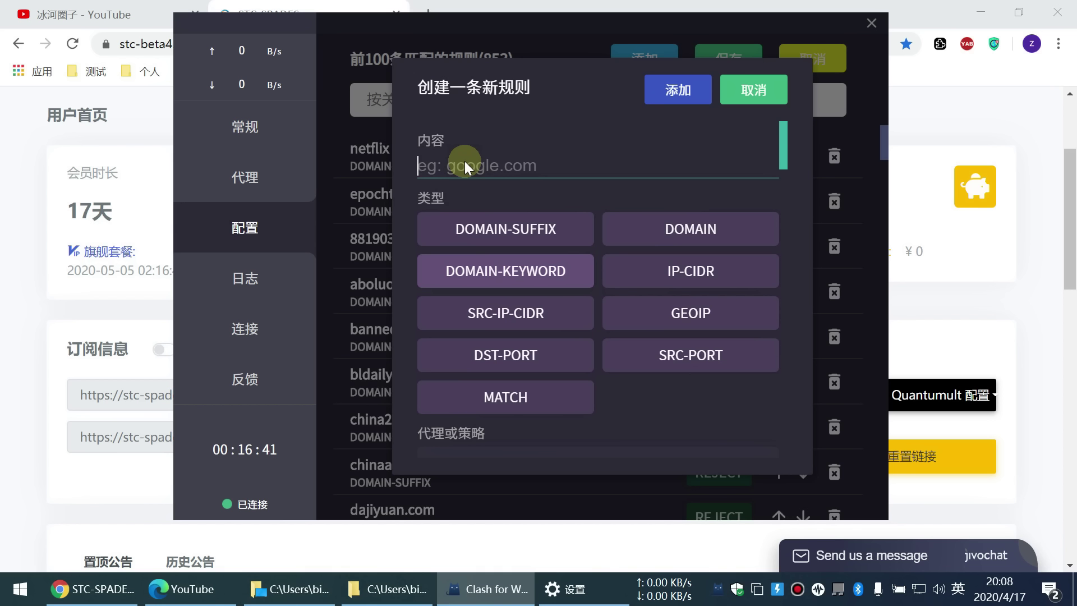
{"action": "type", "text": "baidu"}
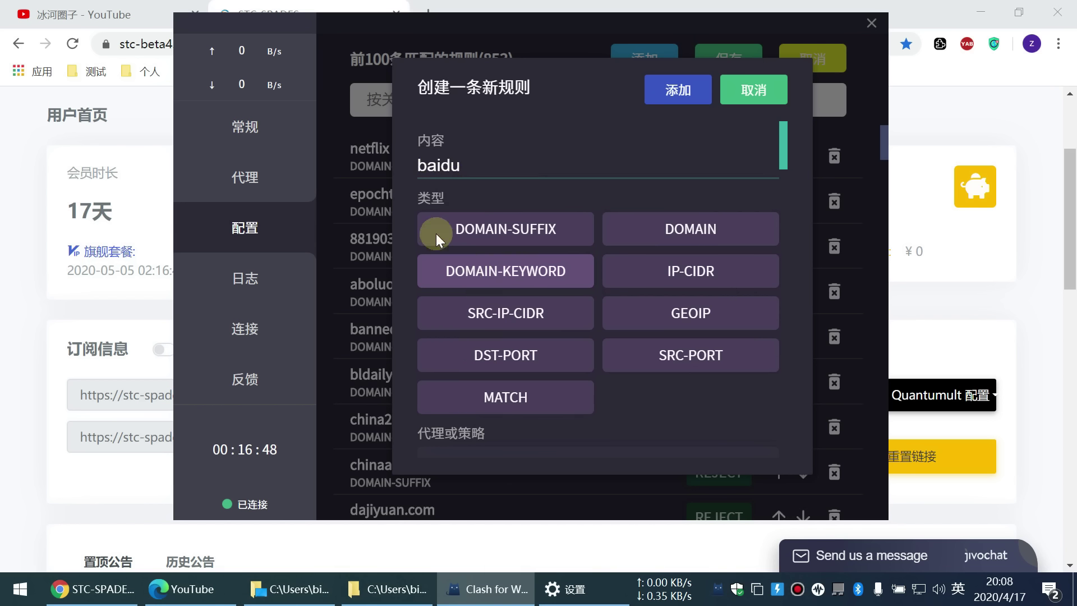
Step: Set the 代理或策略 of the baidu rule to DIRECT and check its content and type
{"action": "scroll", "coordinate": [473, 275], "scroll_direction": "down", "scroll_amount": 5}
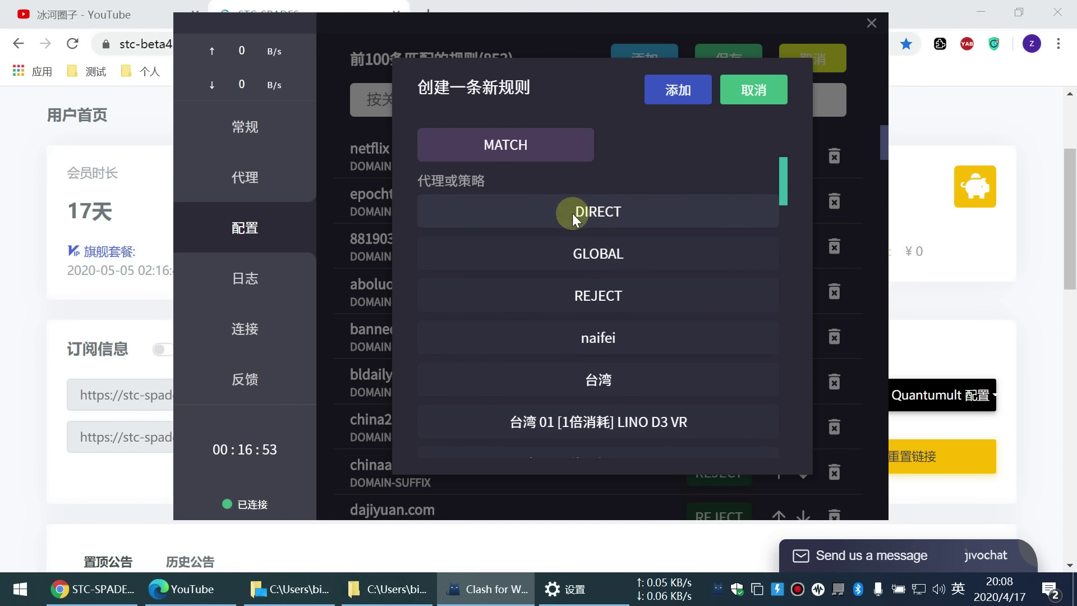
{"action": "scroll", "coordinate": [581, 222], "scroll_direction": "up", "scroll_amount": 5}
{"action": "scroll", "coordinate": [547, 287], "scroll_direction": "down", "scroll_amount": 5}
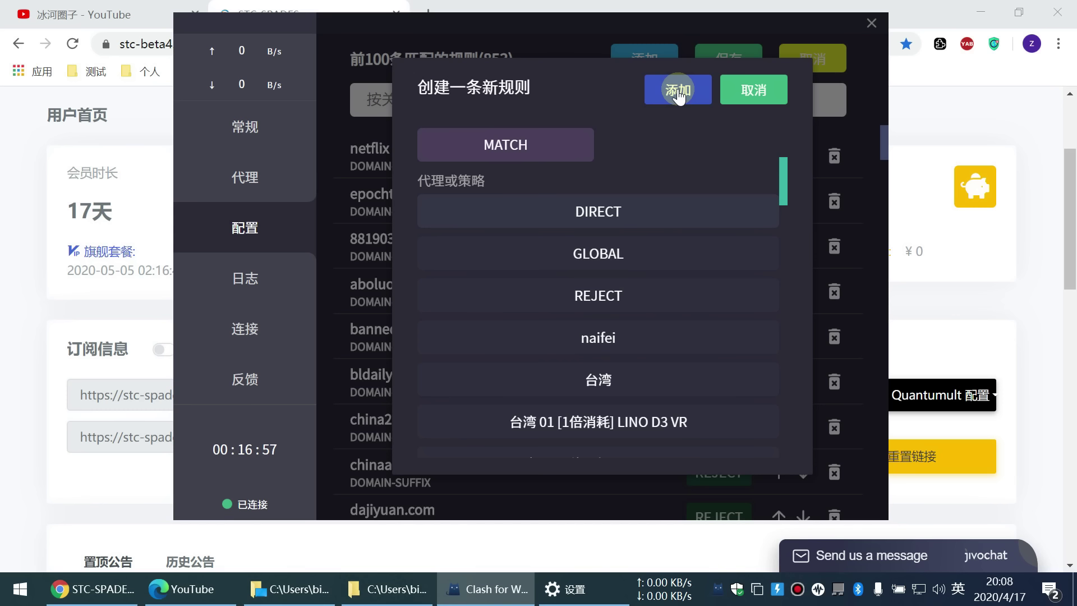
{"action": "scroll", "coordinate": [665, 164], "scroll_direction": "up", "scroll_amount": 5}
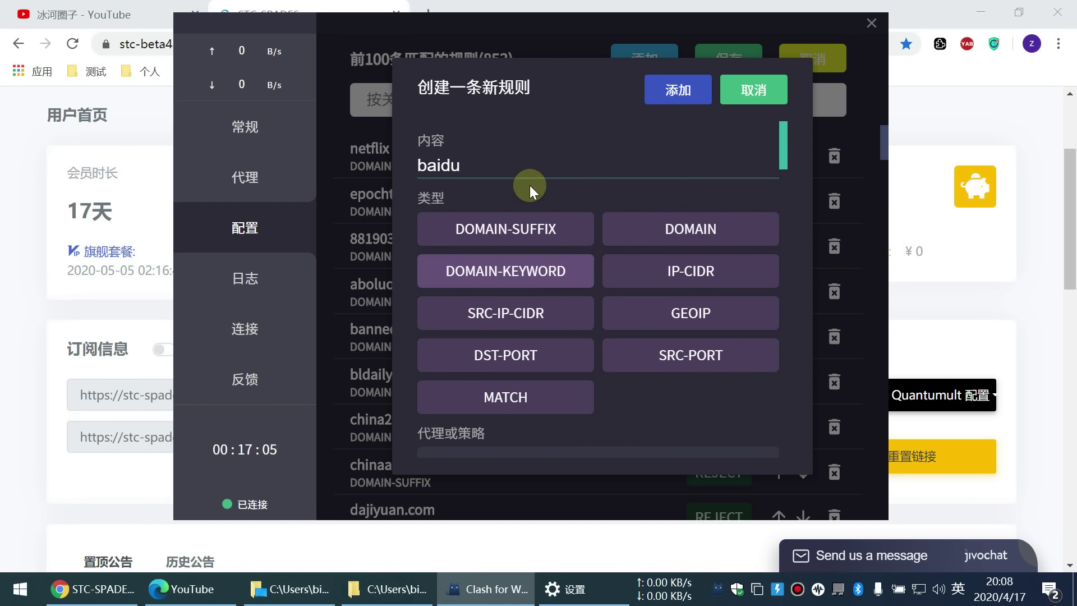
Step: Review the baidu rule's settings, set its 代理或策略 to REJECT, then add the rule and save the rule list
{"action": "scroll", "coordinate": [549, 246], "scroll_direction": "down", "scroll_amount": 5}
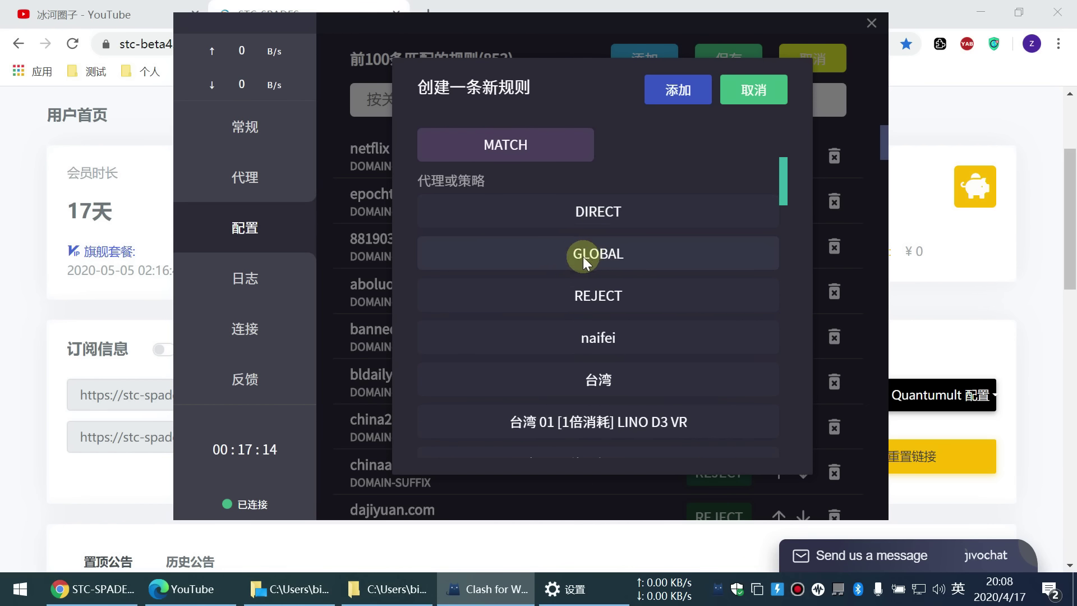
{"action": "scroll", "coordinate": [590, 259], "scroll_direction": "up", "scroll_amount": 5}
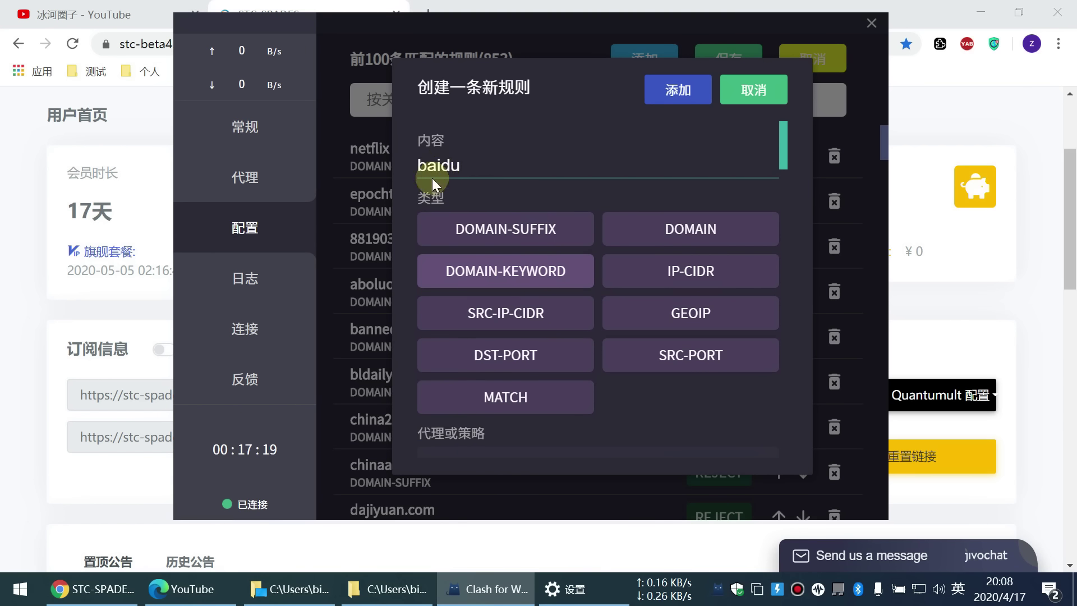
{"action": "scroll", "coordinate": [541, 278], "scroll_direction": "down", "scroll_amount": 5}
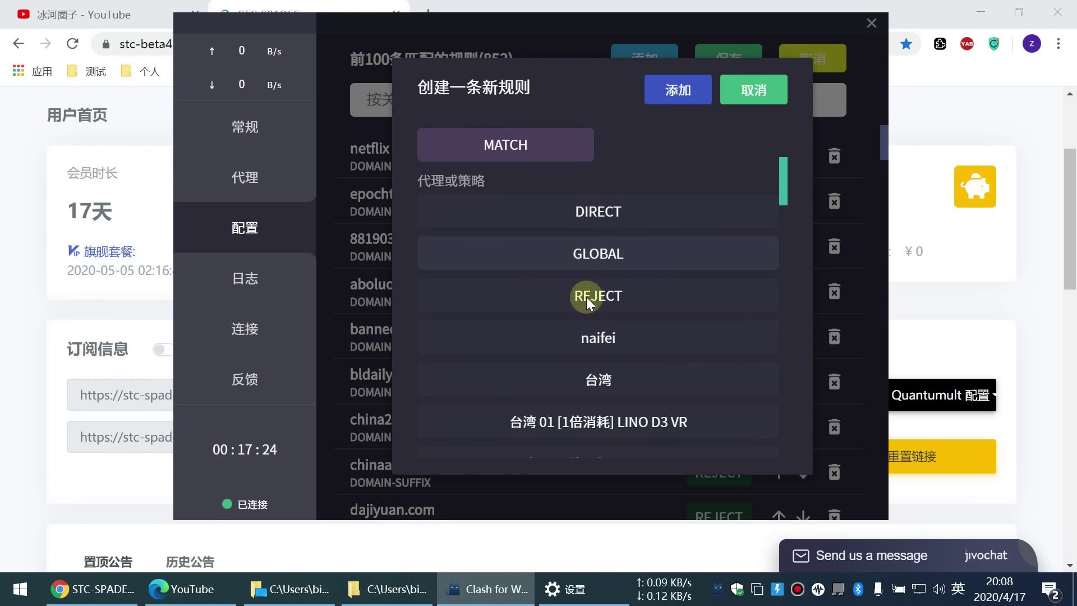
{"action": "scroll", "coordinate": [530, 208], "scroll_direction": "up", "scroll_amount": 5}
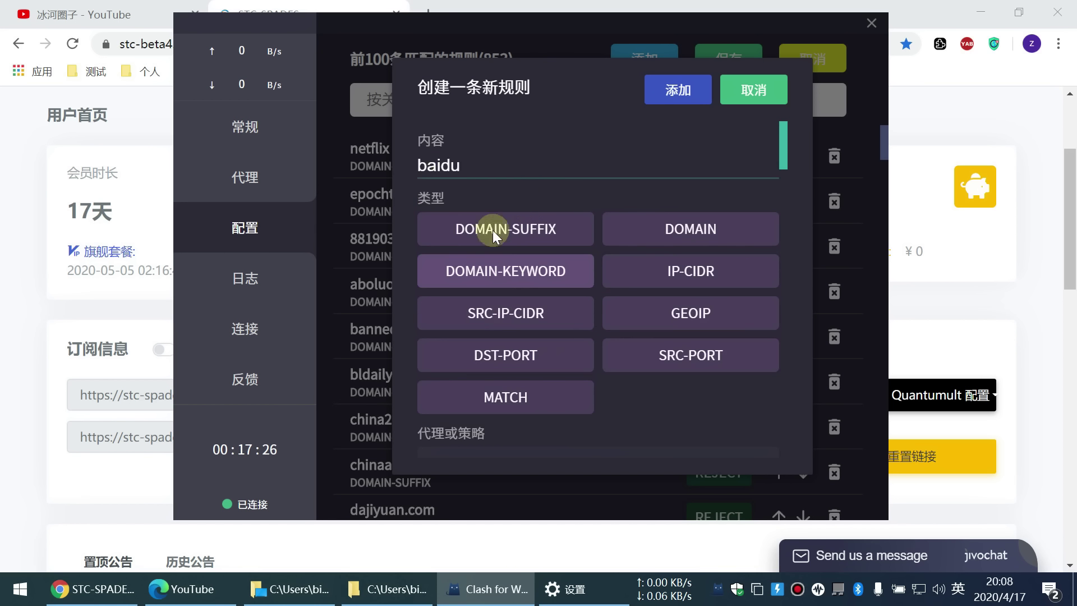
{"action": "scroll", "coordinate": [456, 169], "scroll_direction": "down", "scroll_amount": 3}
{"action": "scroll", "coordinate": [456, 170], "scroll_direction": "up", "scroll_amount": 3}
{"action": "scroll", "coordinate": [465, 173], "scroll_direction": "down", "scroll_amount": 5}
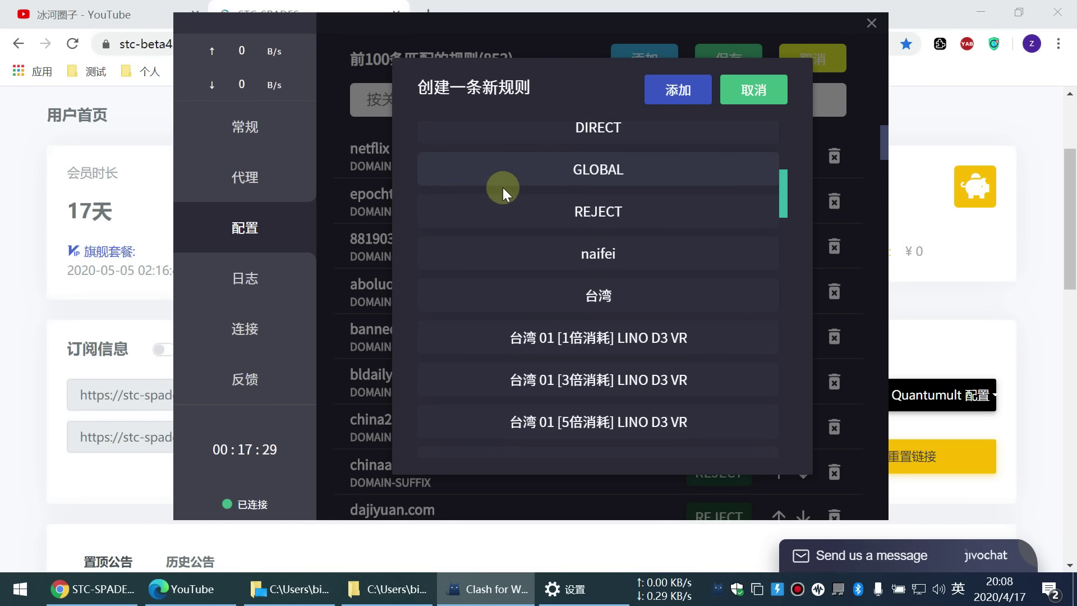
{"action": "scroll", "coordinate": [517, 193], "scroll_direction": "up", "scroll_amount": 1}
{"action": "scroll", "coordinate": [533, 196], "scroll_direction": "up", "scroll_amount": 1}
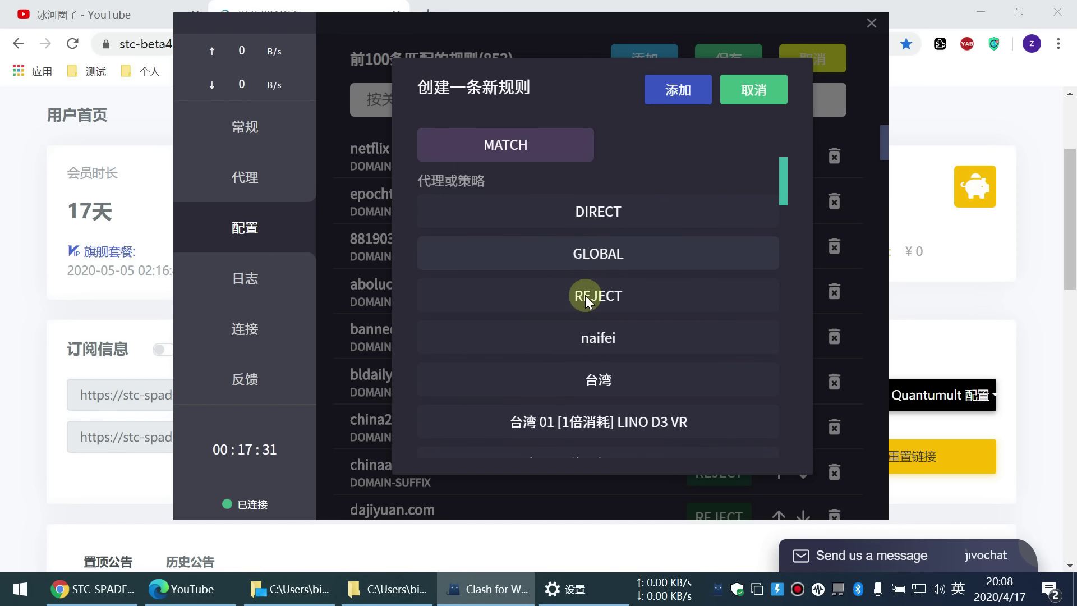
{"action": "left_click", "coordinate": [678, 94]}
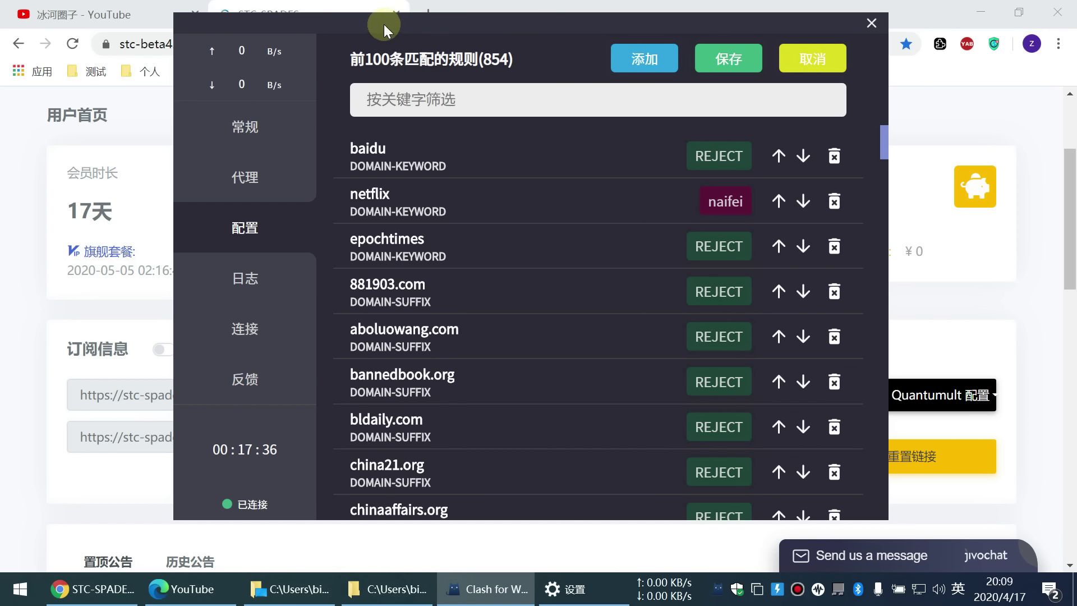
{"action": "left_click", "coordinate": [727, 58]}
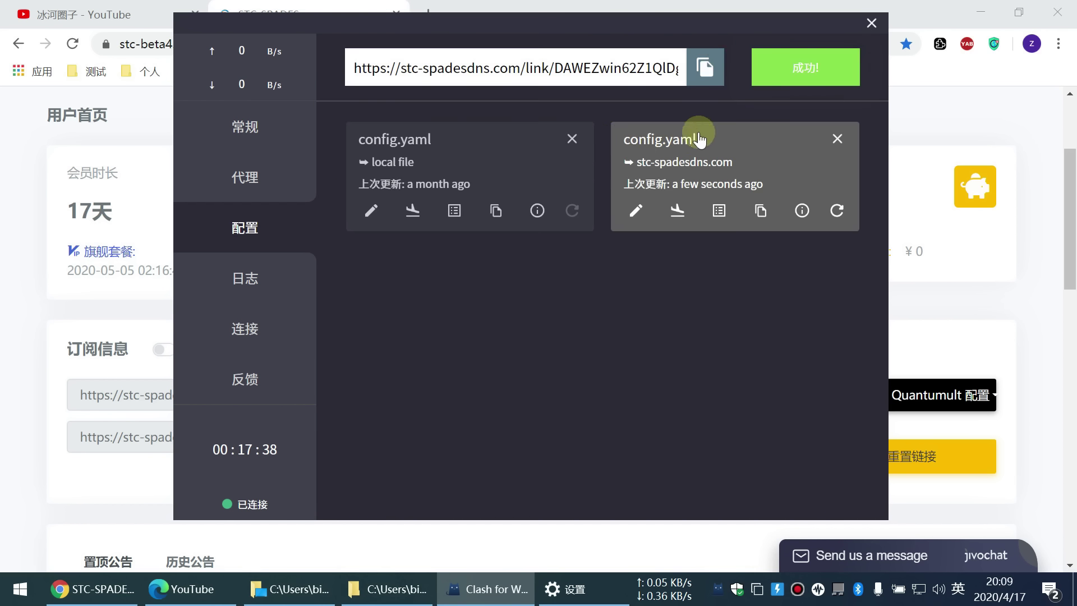
Step: Switch to the Edge browser and search Baidu for 123 to test the baidu rule
{"action": "left_click", "coordinate": [486, 6]}
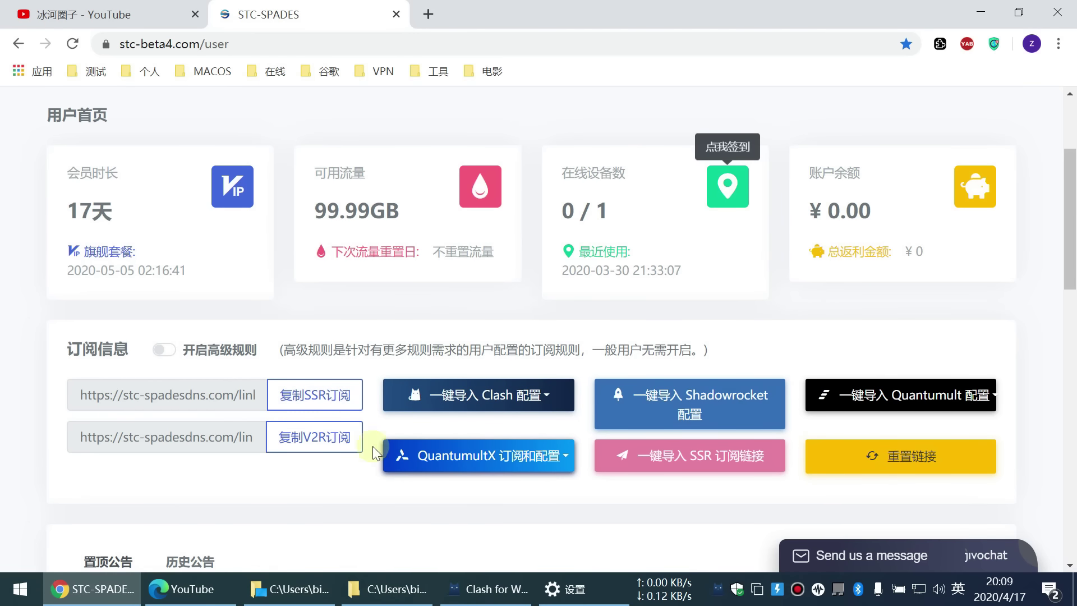
{"action": "left_click", "coordinate": [185, 589]}
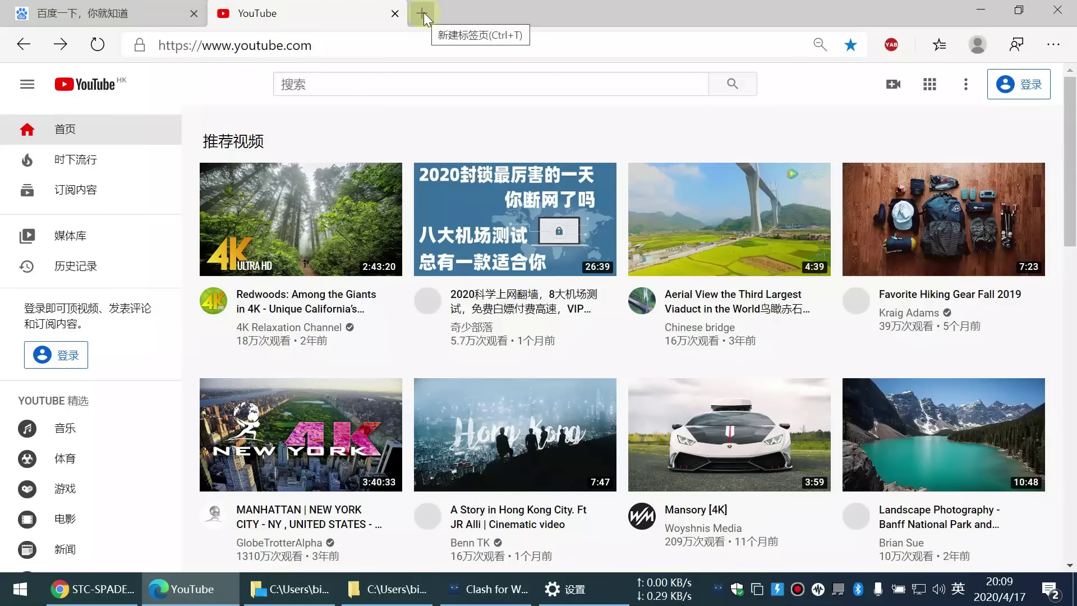
{"action": "left_click", "coordinate": [63, 13]}
{"action": "left_click", "coordinate": [385, 230]}
{"action": "type", "text": "123"}
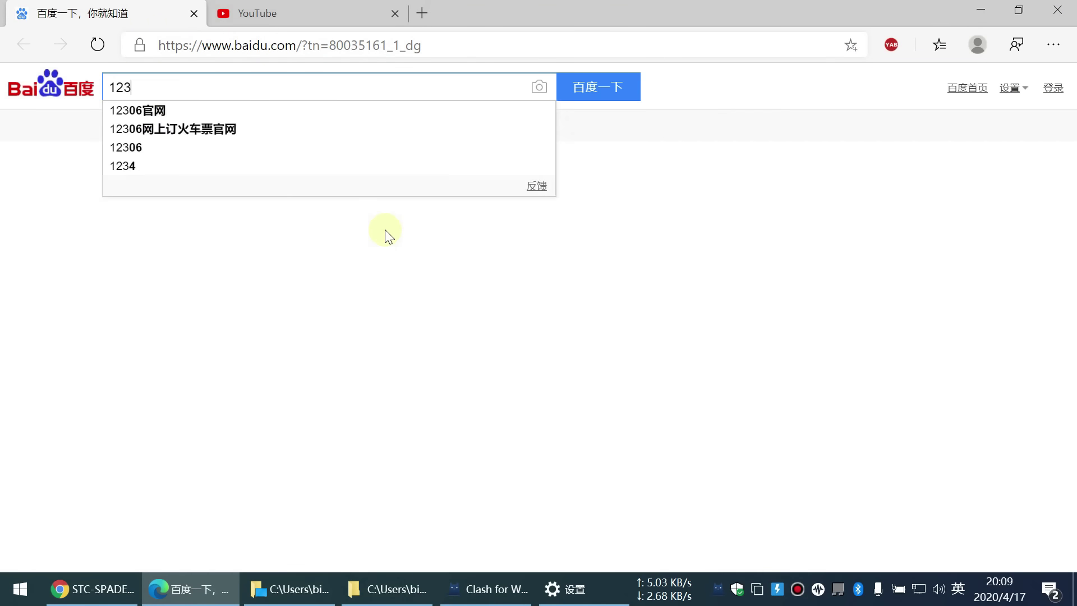
{"action": "key", "text": "Return"}
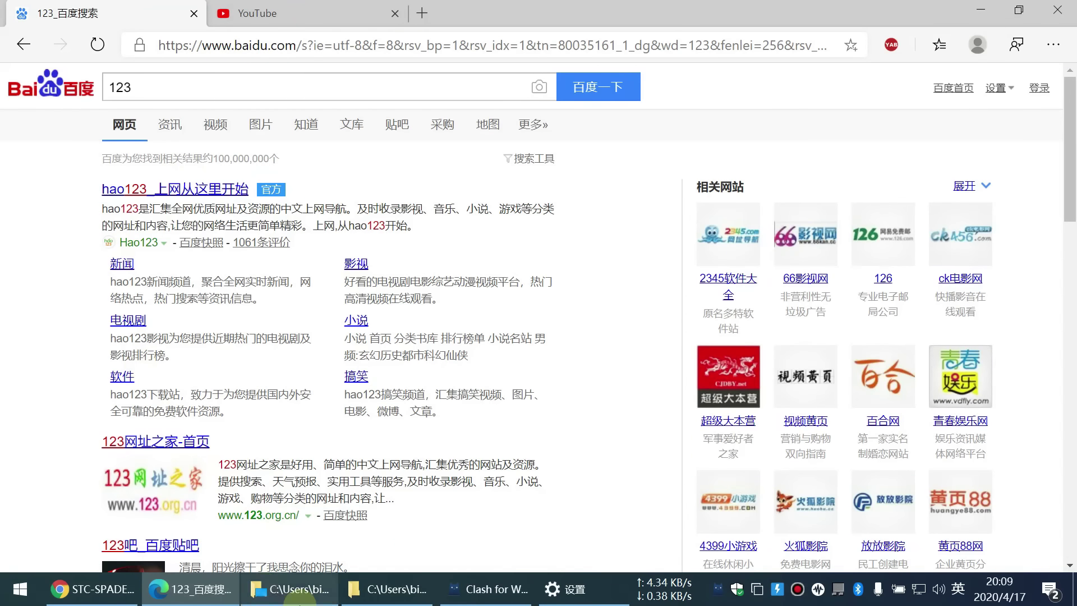
Step: In Clash for Windows, open the rules of the stc-spadesdns.com configuration and filter them by baidu
{"action": "left_click", "coordinate": [482, 596]}
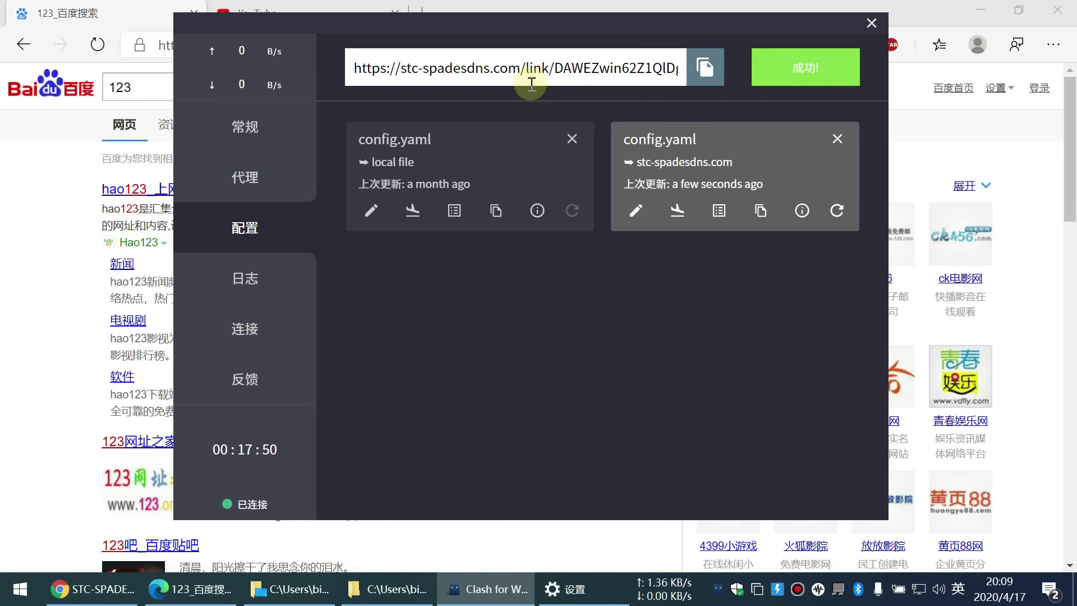
{"action": "left_click", "coordinate": [714, 210]}
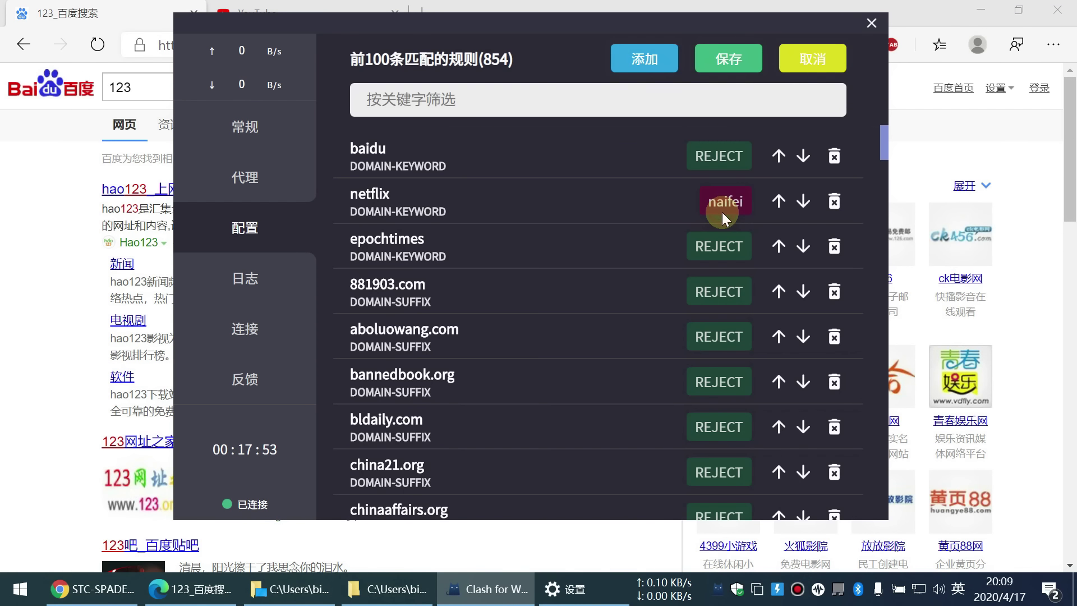
{"action": "left_click", "coordinate": [459, 107]}
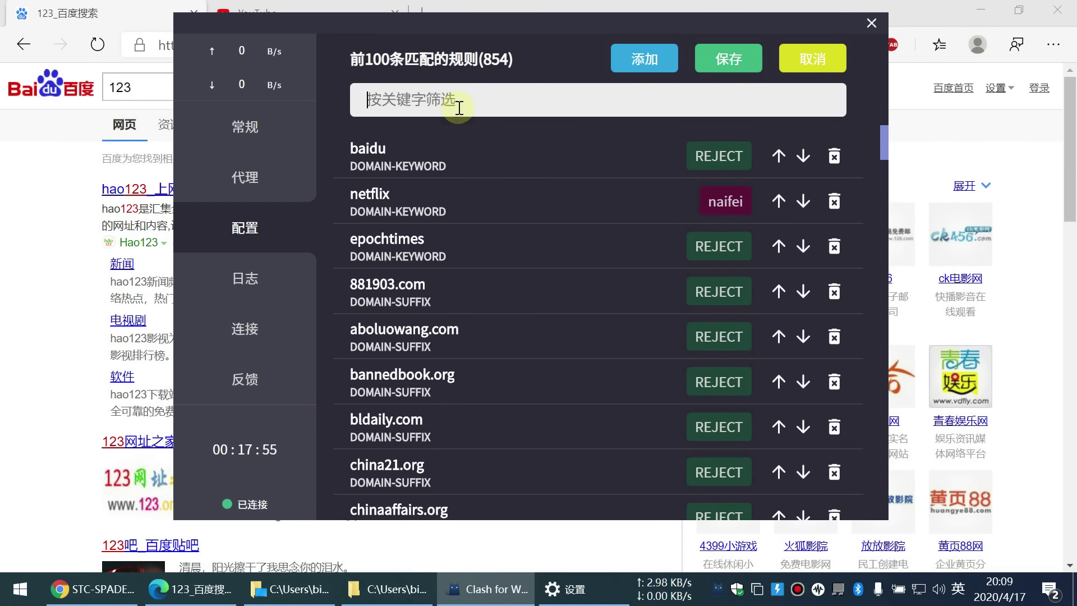
{"action": "type", "text": "baidu"}
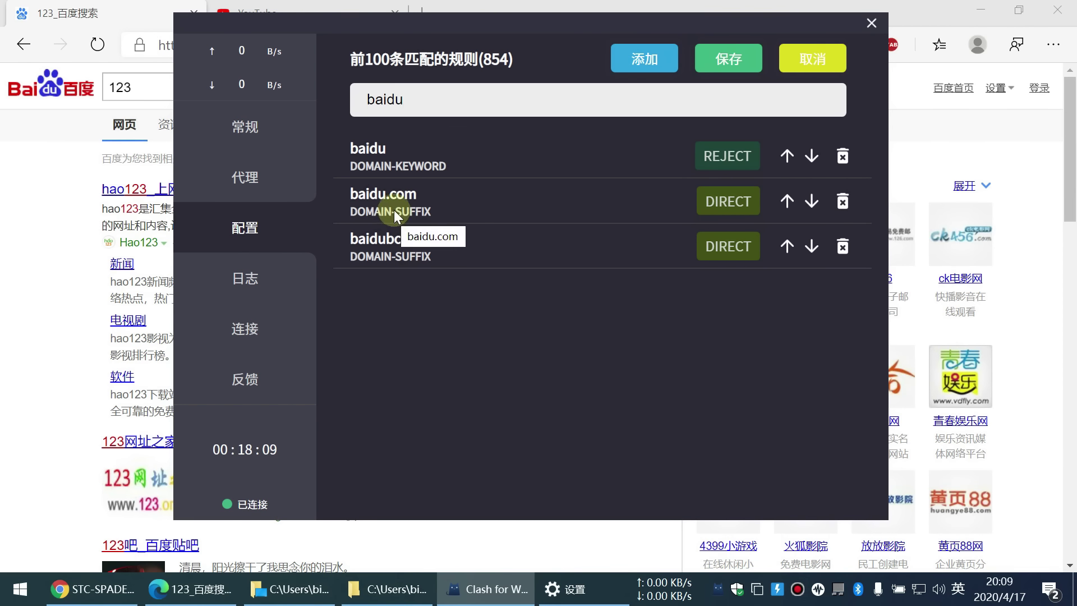
Step: Delete the baidu.com and baidubcr.com DOMAIN-SUFFIX rules and save the rule list
{"action": "left_click", "coordinate": [842, 202]}
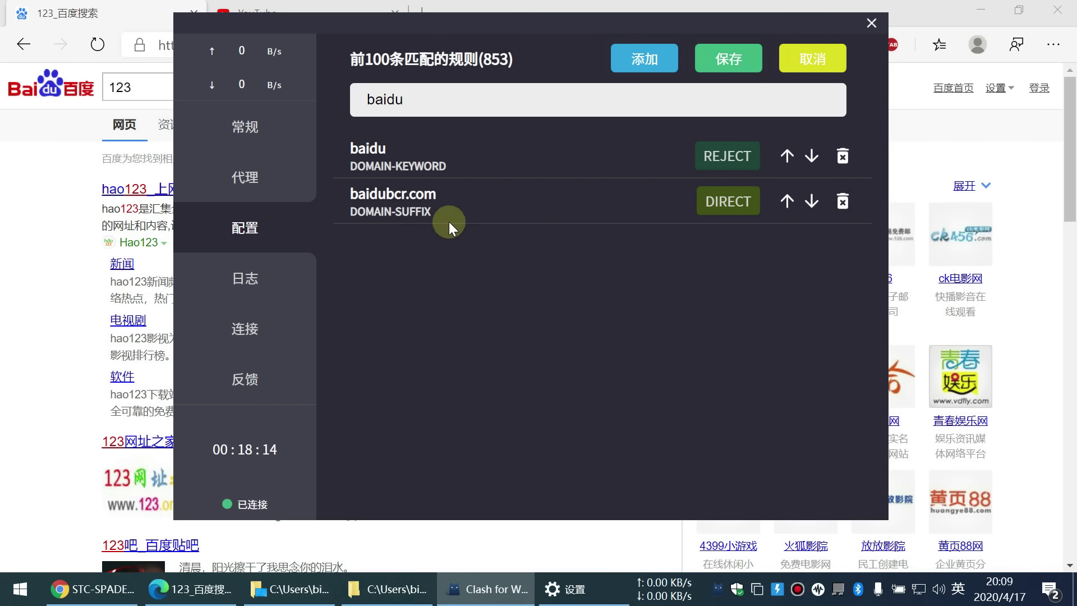
{"action": "left_click", "coordinate": [842, 201]}
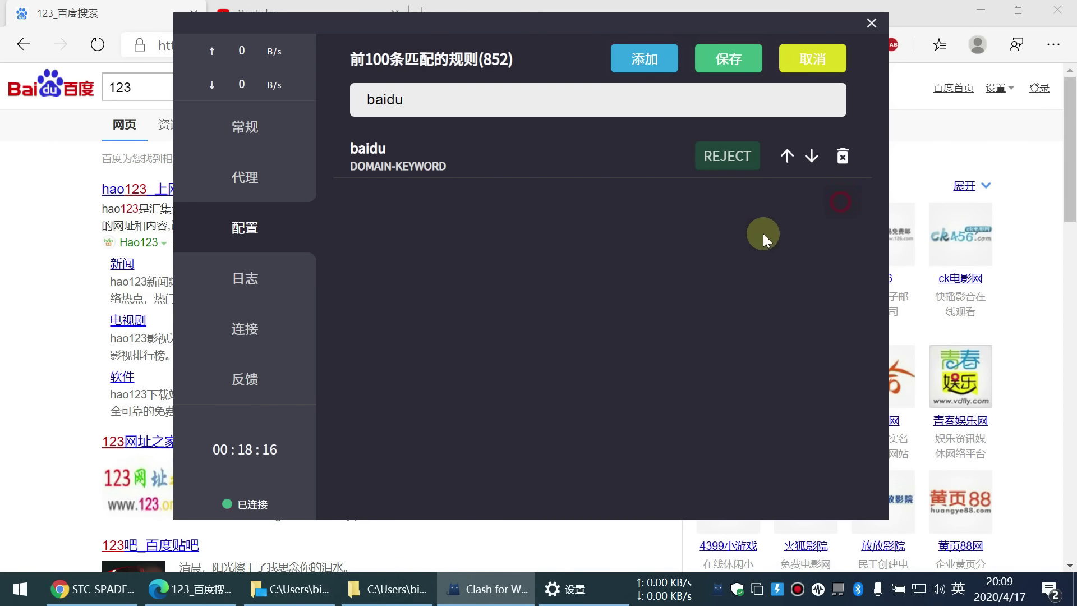
{"action": "left_click", "coordinate": [720, 74]}
Step: Return to Edge and reload the Baidu search results for 123
{"action": "left_click", "coordinate": [923, 116]}
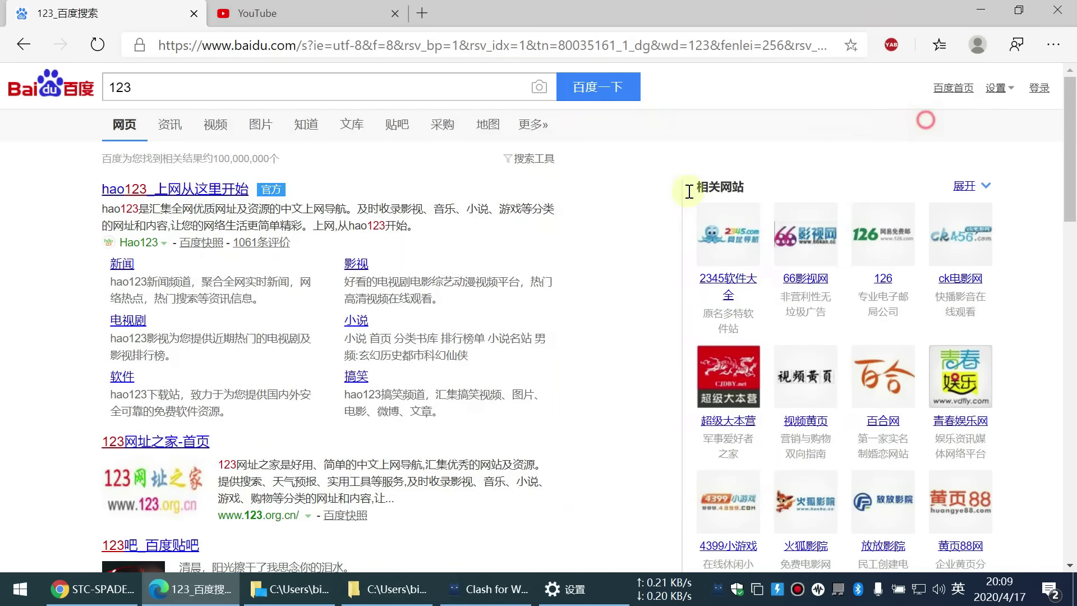
{"action": "right_click", "coordinate": [13, 155]}
{"action": "left_click", "coordinate": [44, 225]}
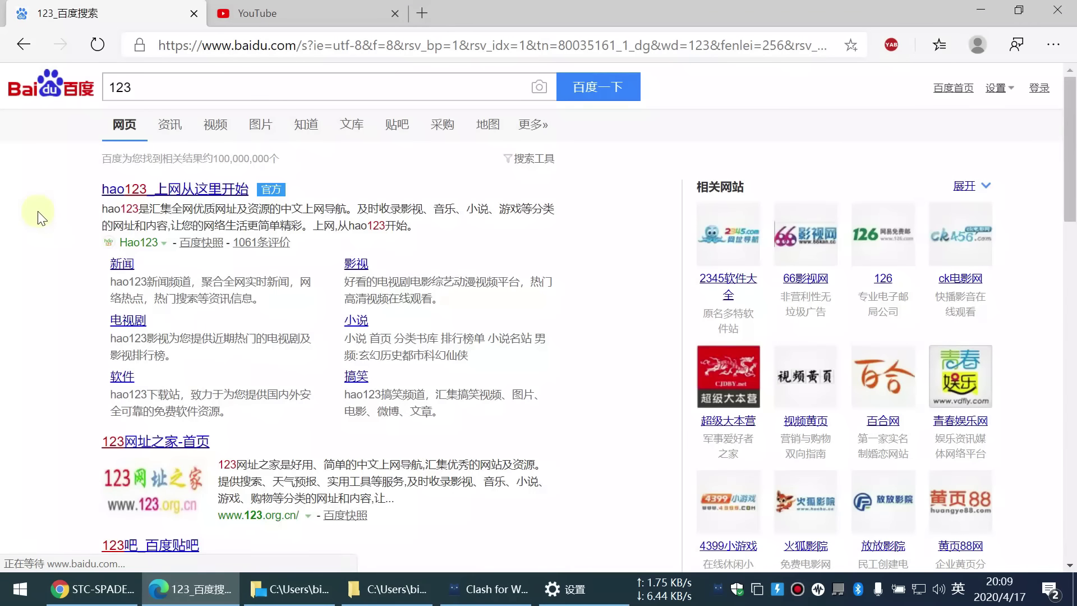
Step: Turn on 系统代理 in Clash for Windows and return to the Edge browser
{"action": "left_click", "coordinate": [487, 589]}
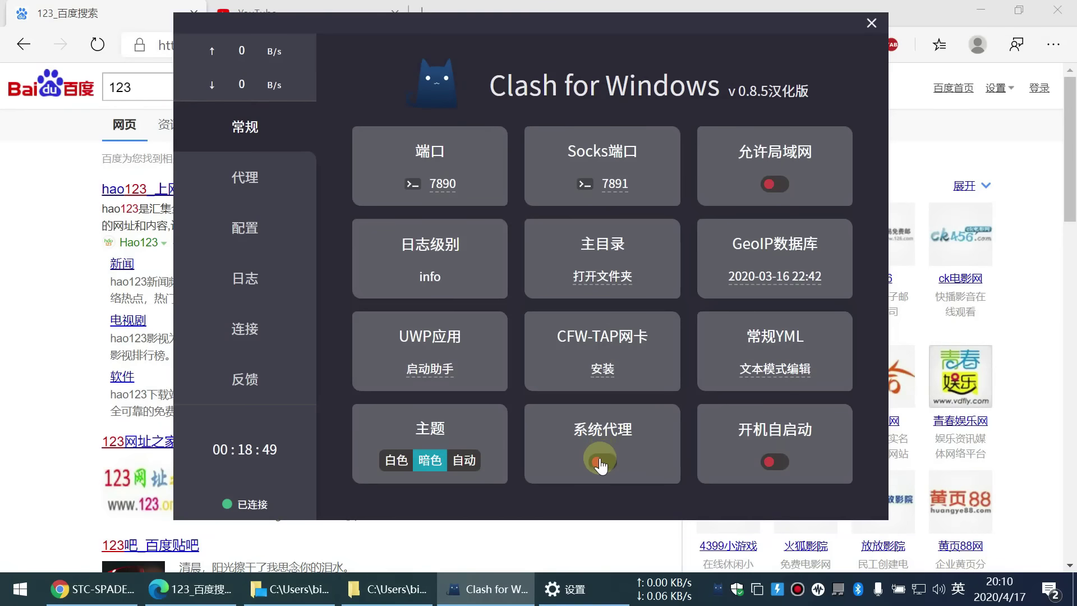
{"action": "left_click", "coordinate": [604, 463]}
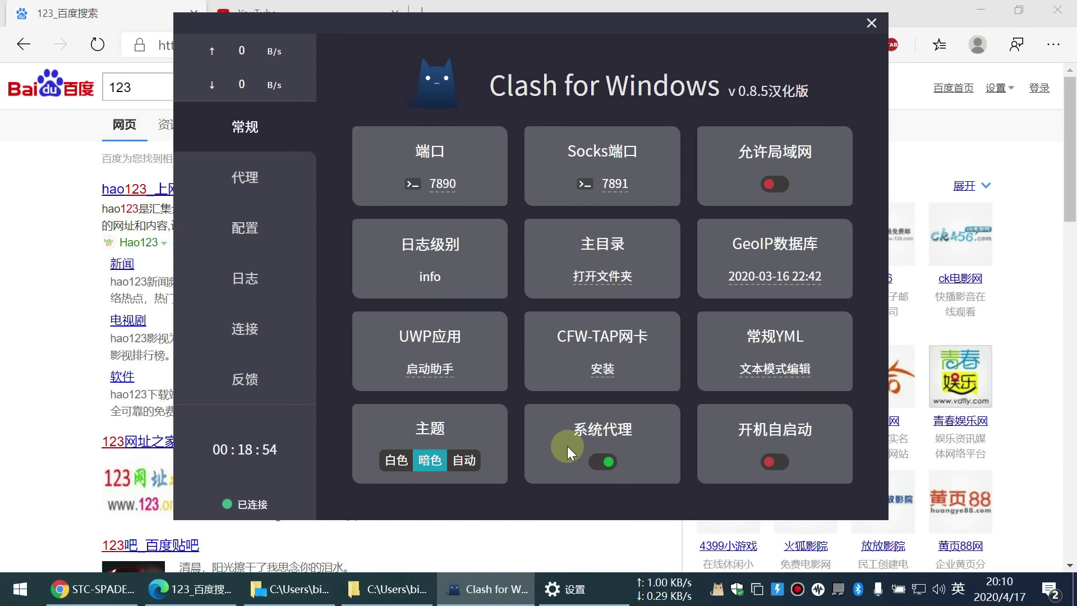
{"action": "left_click", "coordinate": [8, 201]}
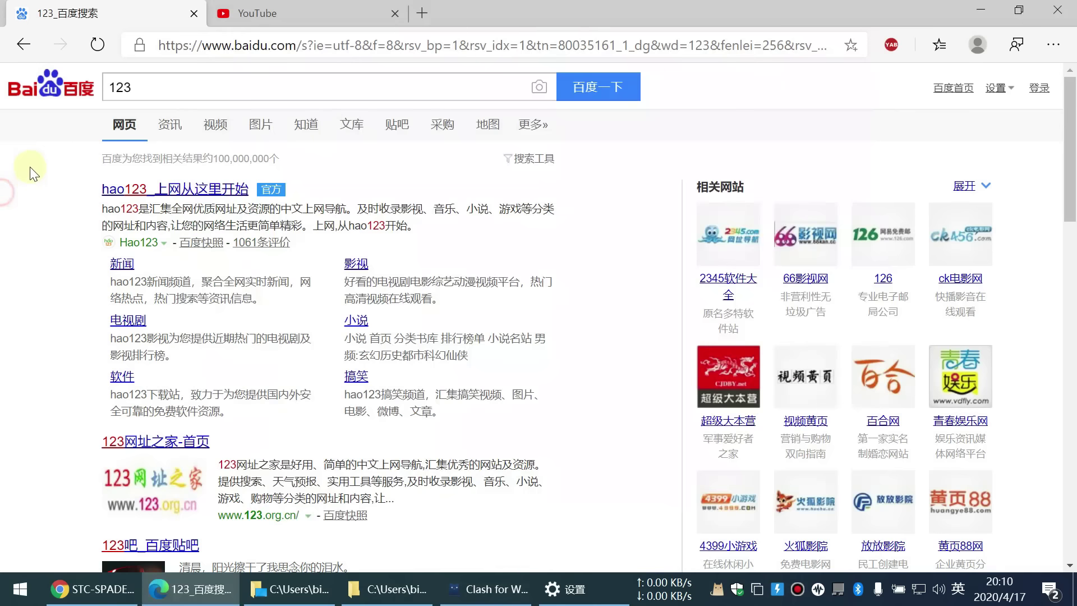
Step: Reload the Baidu results page and try to open its 资讯 results to test the REJECT rule
{"action": "right_click", "coordinate": [29, 166]}
{"action": "left_click", "coordinate": [46, 238]}
{"action": "left_click", "coordinate": [173, 125]}
{"action": "left_click", "coordinate": [608, 222]}
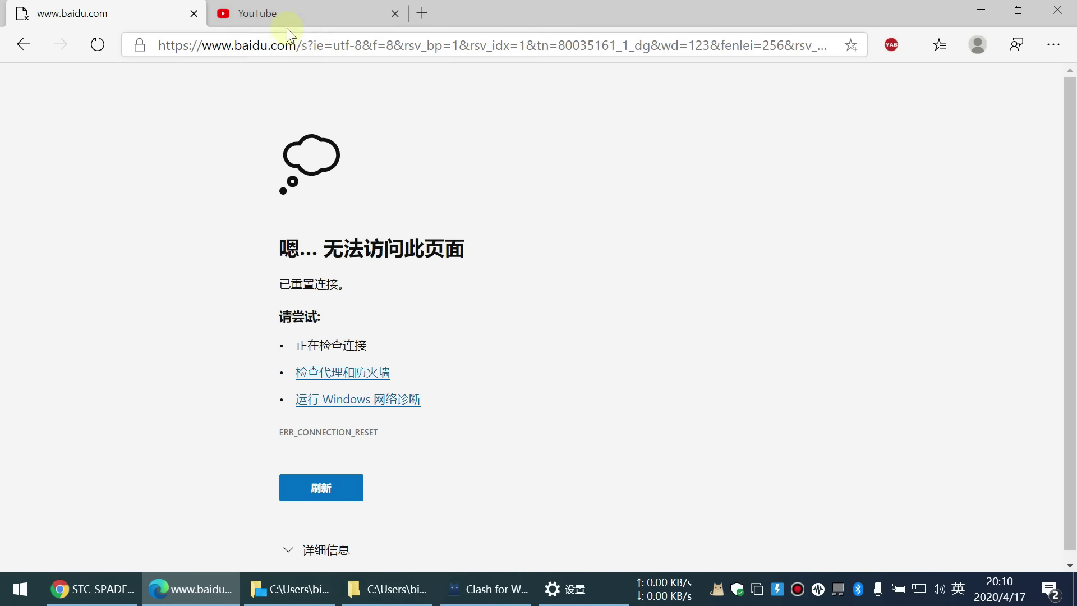
Step: Open the Redwoods: Among the Giants video from the YouTube home page in a new tab, check that it loads and close it
{"action": "left_click", "coordinate": [336, 12]}
{"action": "right_click", "coordinate": [302, 221]}
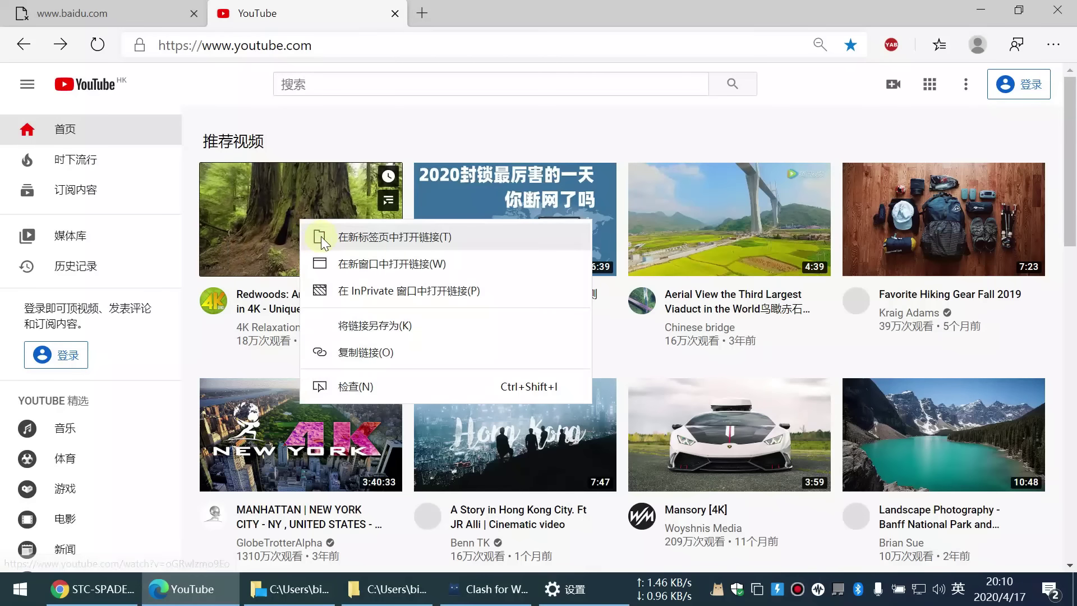
{"action": "left_click", "coordinate": [321, 237]}
{"action": "left_click", "coordinate": [466, 12]}
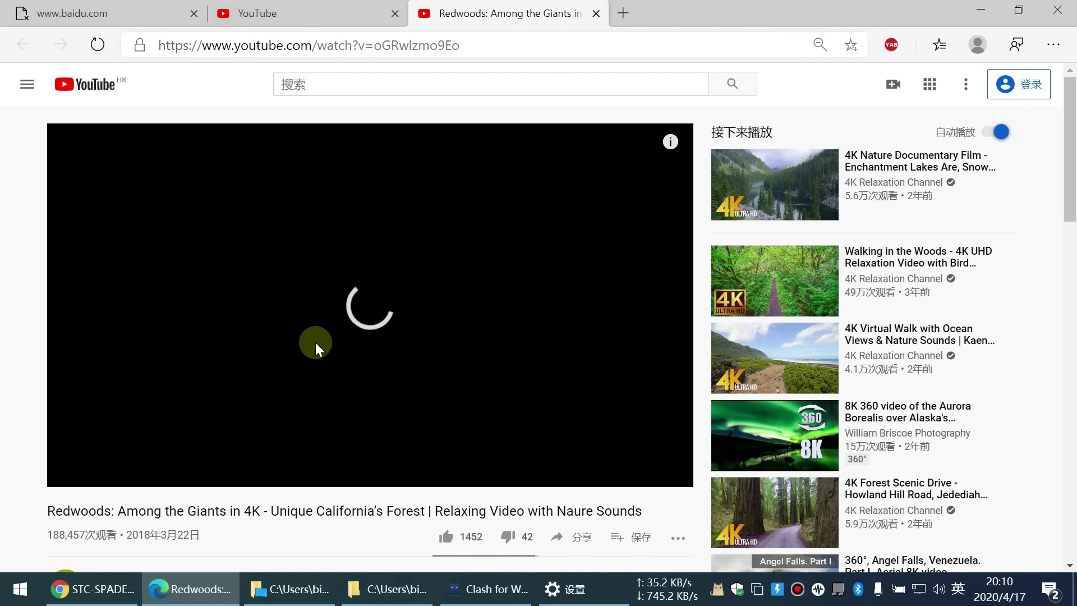
{"action": "left_click", "coordinate": [595, 13]}
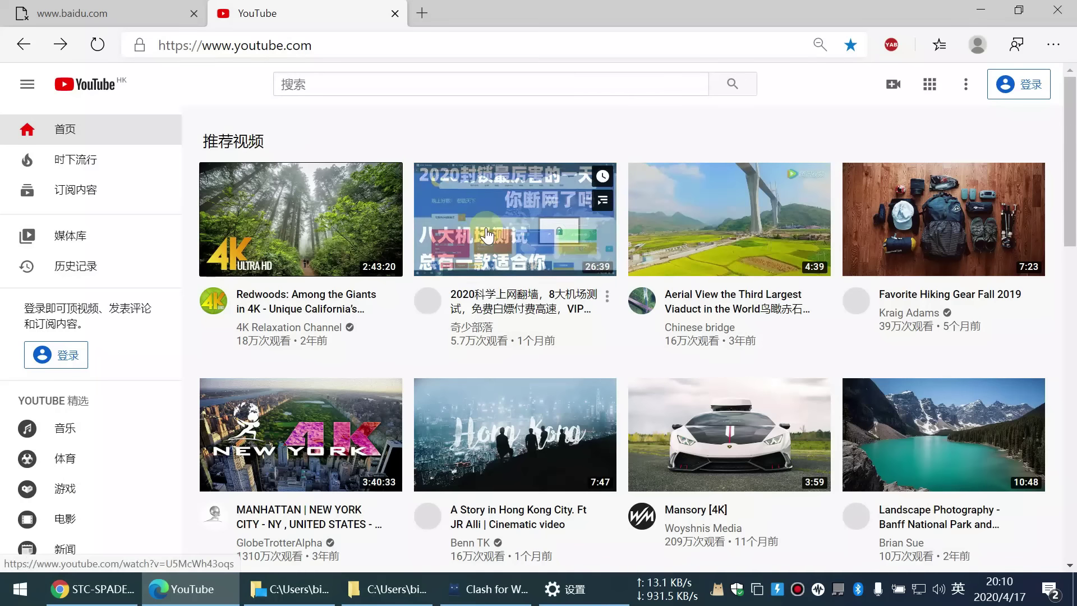
Step: Open the 2020科学上网翻墙 video in a new tab, check its loading and close it
{"action": "right_click", "coordinate": [487, 236]}
{"action": "left_click", "coordinate": [522, 234]}
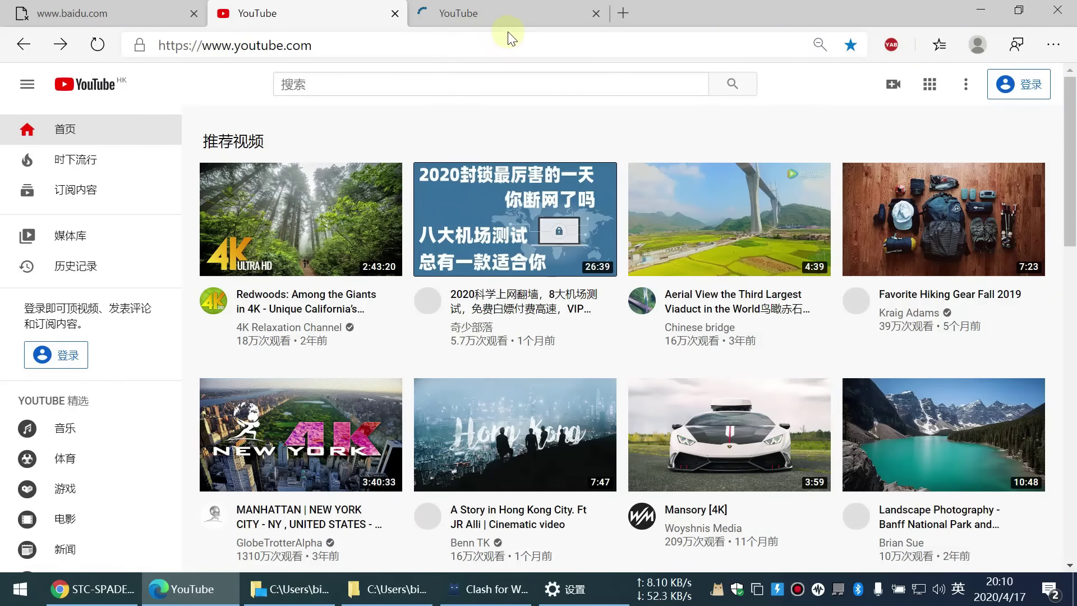
{"action": "left_click", "coordinate": [524, 12]}
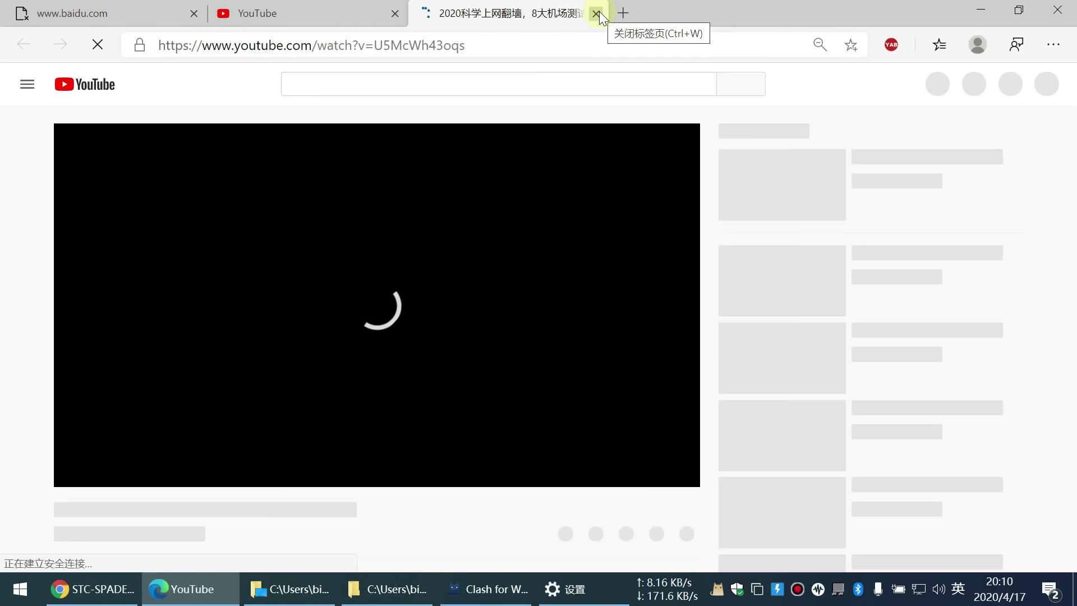
{"action": "left_click", "coordinate": [598, 12]}
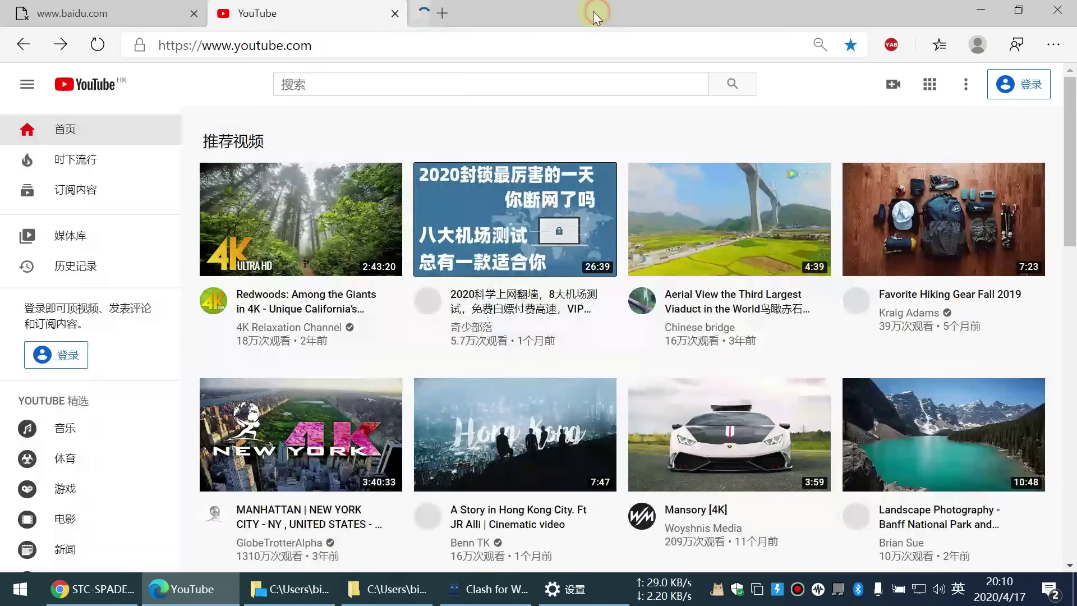
Step: In Clash for Windows, edit the stc-spadesdns.com config's proxy groups and remove the 3倍, 5倍 and 8倍 香港 01 nodes from the 香港 group
{"action": "left_click", "coordinate": [471, 588]}
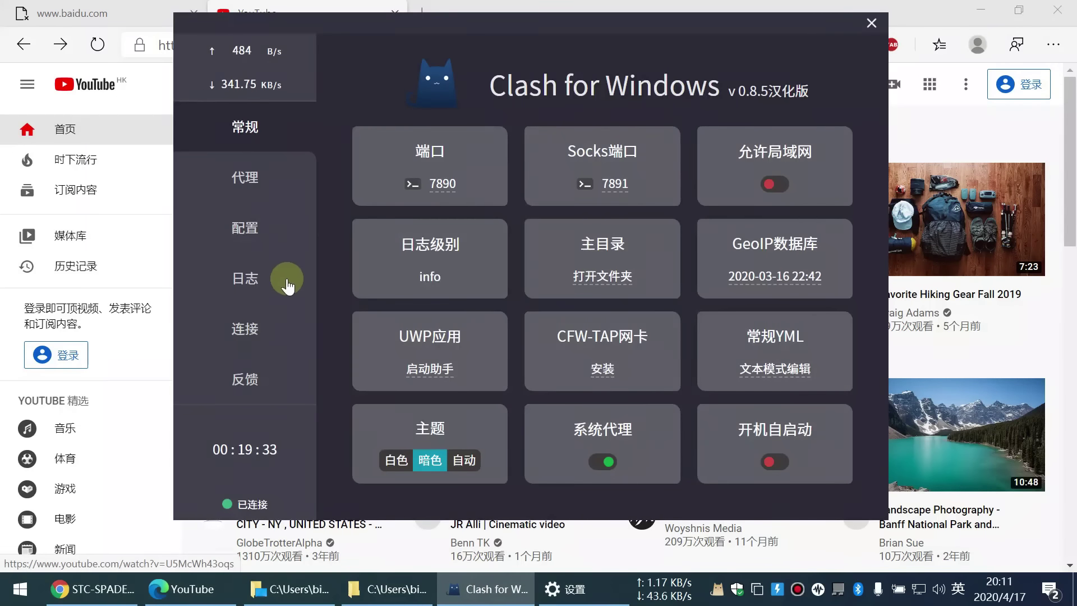
{"action": "left_click", "coordinate": [235, 191]}
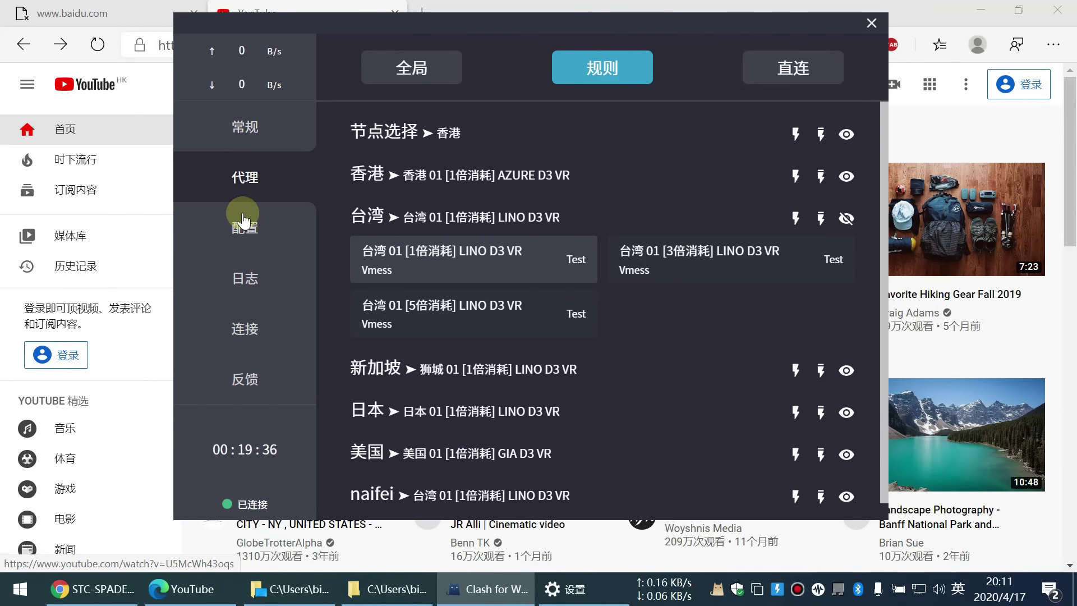
{"action": "left_click", "coordinate": [245, 222]}
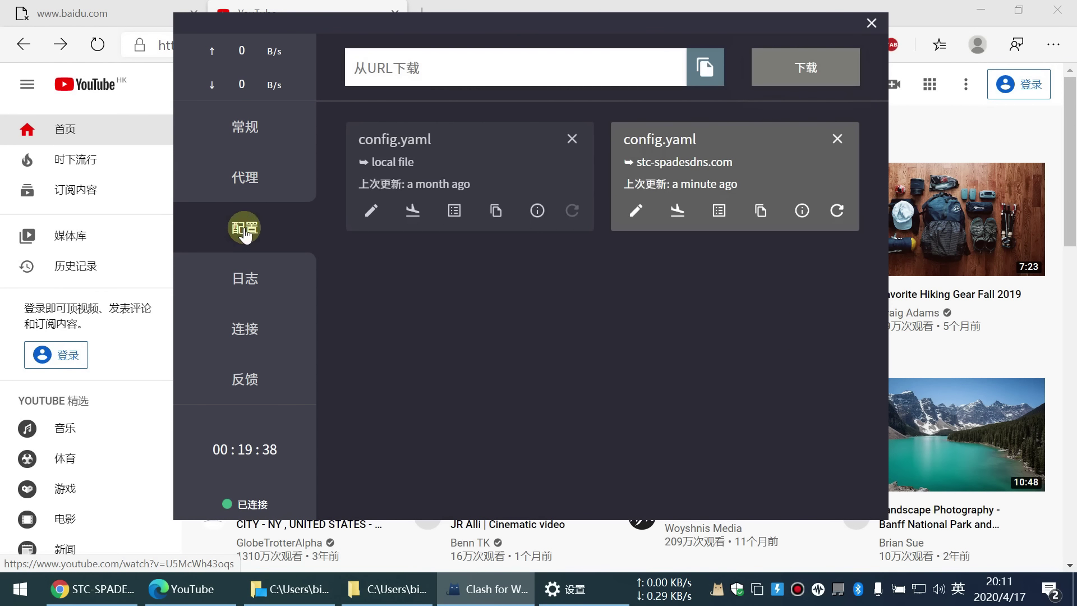
{"action": "left_click", "coordinate": [679, 218]}
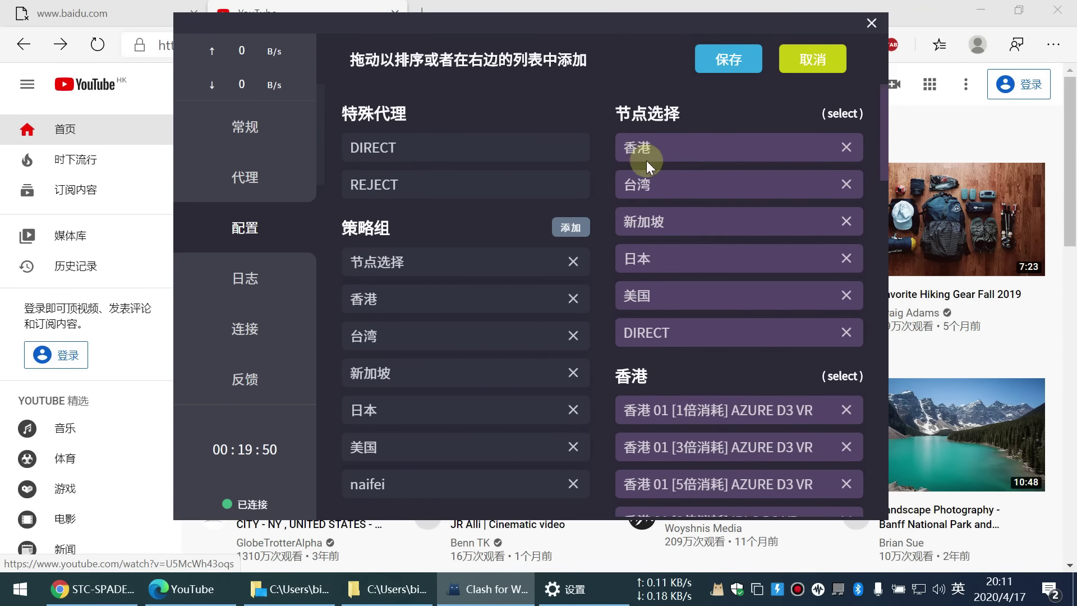
{"action": "scroll", "coordinate": [672, 269], "scroll_direction": "down", "scroll_amount": 3}
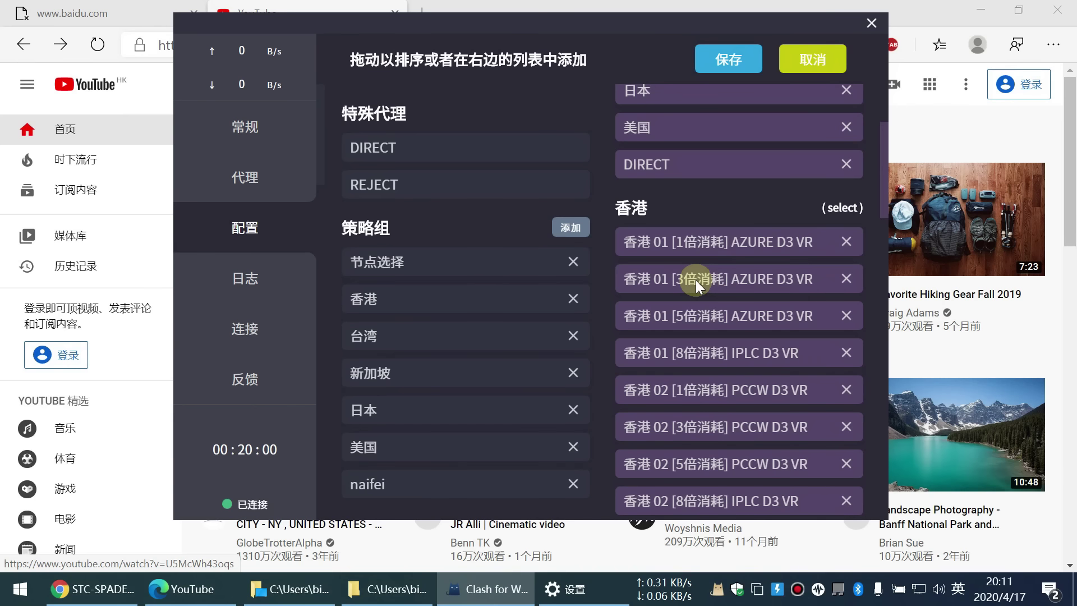
{"action": "left_click", "coordinate": [846, 278]}
{"action": "left_click", "coordinate": [847, 279]}
{"action": "left_click", "coordinate": [846, 279]}
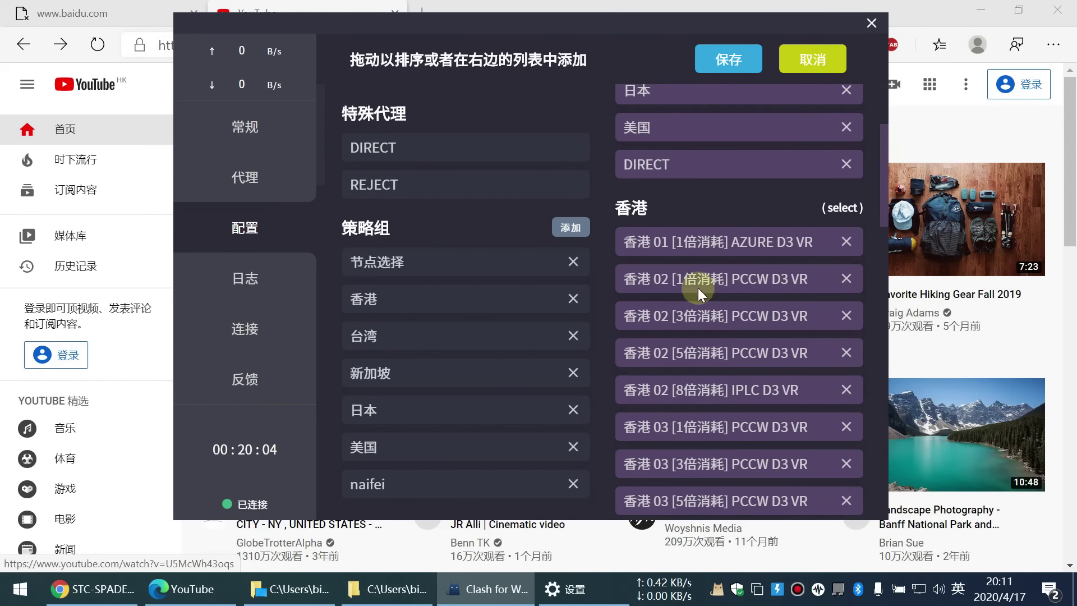
Step: Remove the 3倍, 5倍 and 8倍 nodes of 香港 02 and 香港 03 from the 香港 group
{"action": "left_click", "coordinate": [846, 316]}
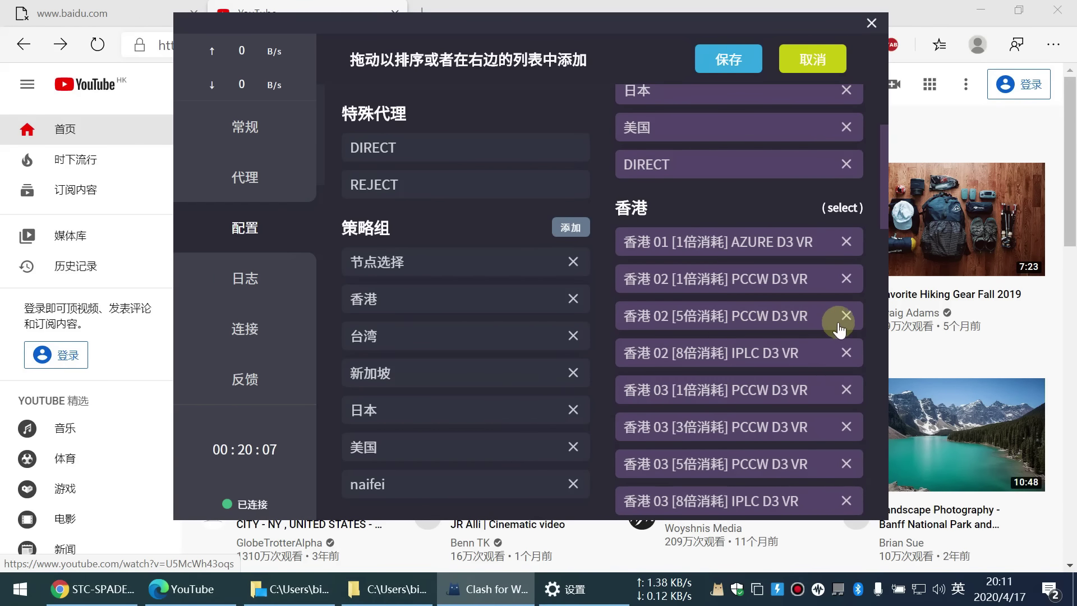
{"action": "left_click", "coordinate": [846, 315]}
{"action": "left_click", "coordinate": [846, 316]}
{"action": "left_click", "coordinate": [847, 352]}
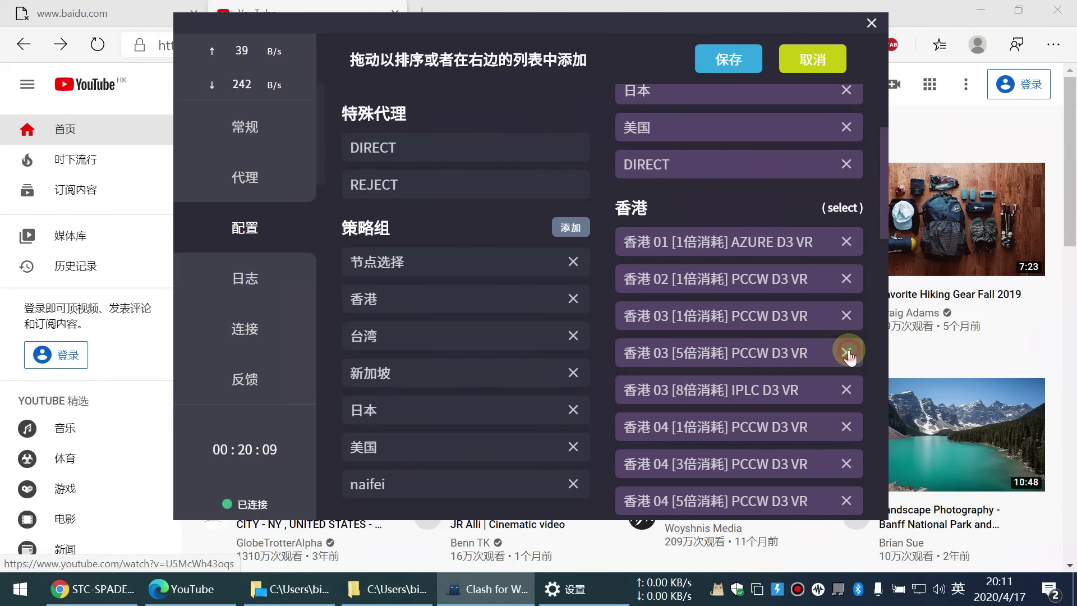
{"action": "left_click", "coordinate": [847, 353]}
{"action": "left_click", "coordinate": [847, 353]}
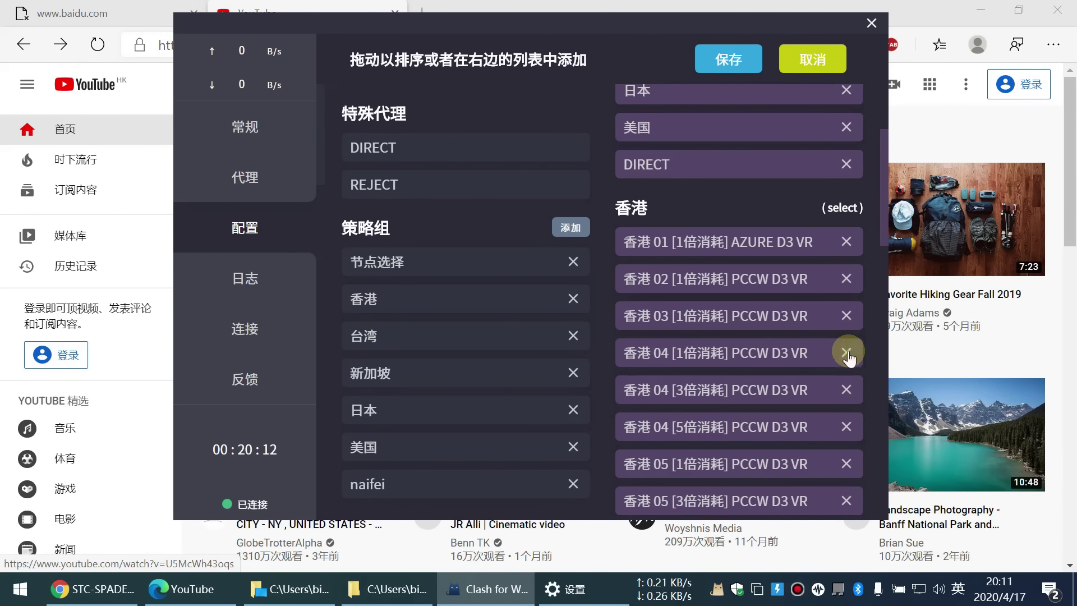
Step: Remove the remaining 3倍, 5倍 and 8倍 nodes of 香港 04 through 香港 07 from the 香港 group and save the proxy groups
{"action": "left_click", "coordinate": [848, 391]}
{"action": "left_click", "coordinate": [847, 391]}
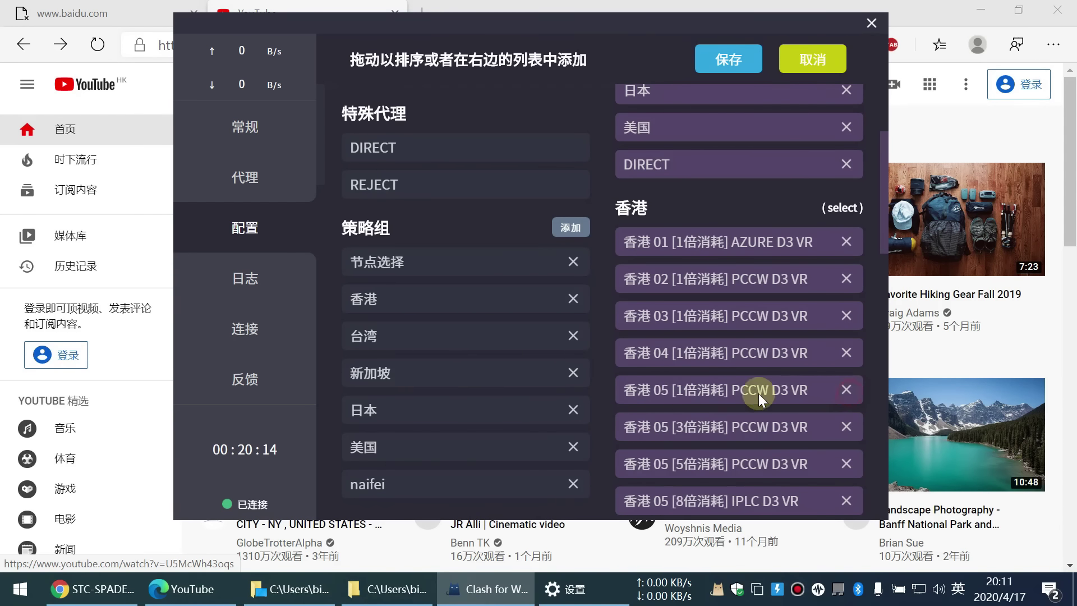
{"action": "left_click", "coordinate": [847, 427]}
{"action": "scroll", "coordinate": [783, 326], "scroll_direction": "down", "scroll_amount": 3}
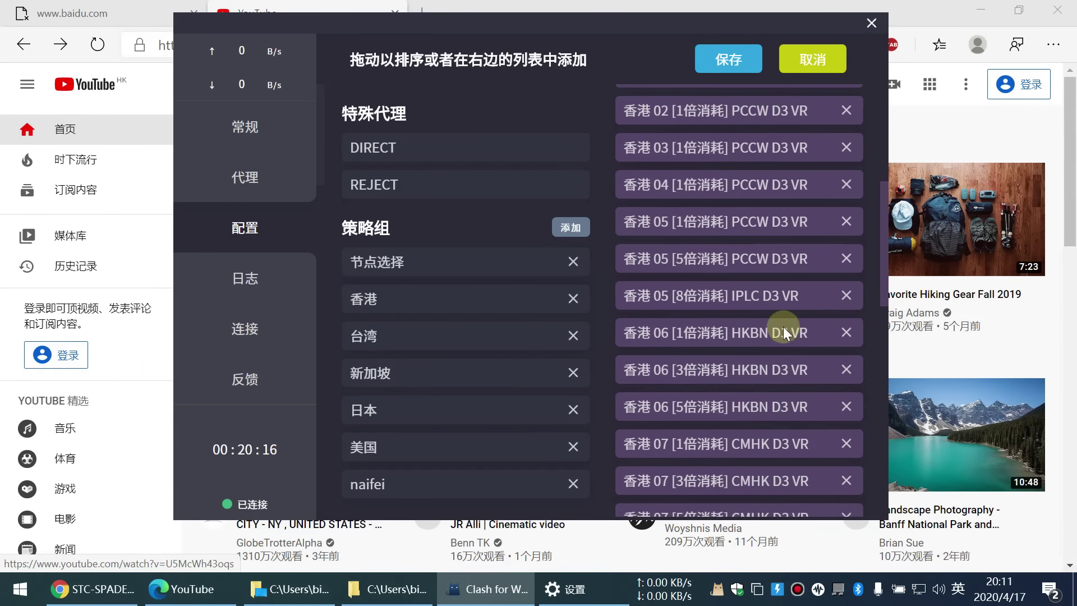
{"action": "left_click", "coordinate": [845, 260]}
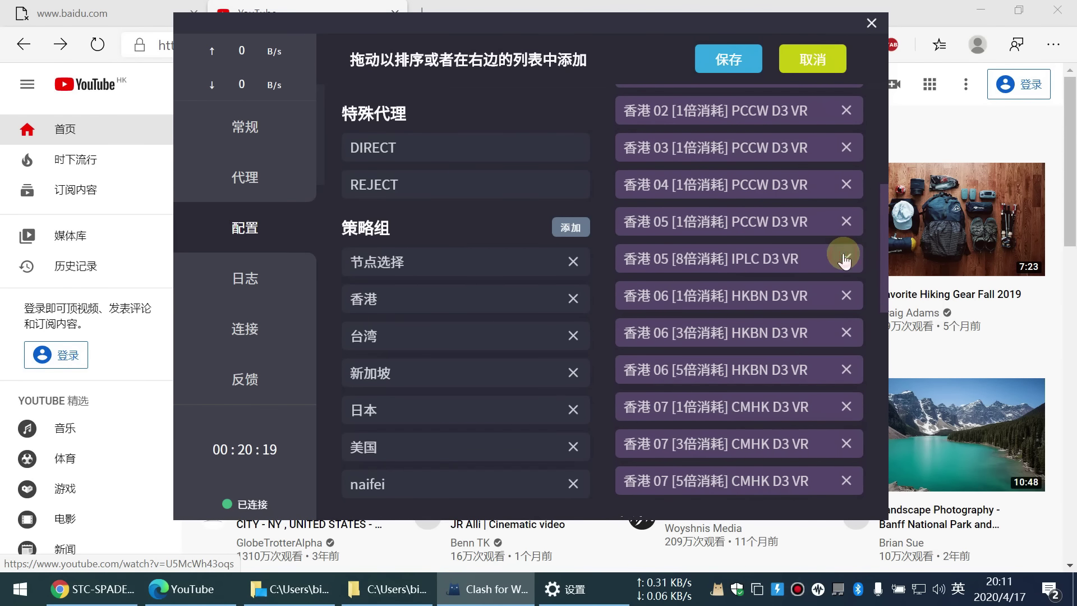
{"action": "left_click", "coordinate": [847, 259]}
{"action": "left_click", "coordinate": [847, 295]}
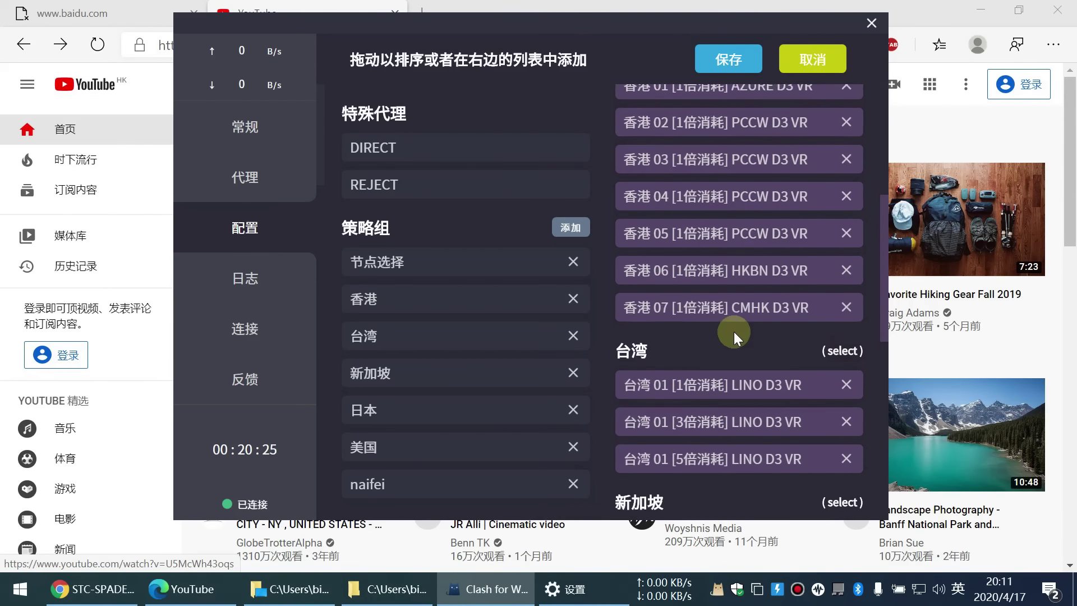
{"action": "scroll", "coordinate": [734, 332], "scroll_direction": "up", "scroll_amount": 4}
{"action": "left_click", "coordinate": [723, 60]}
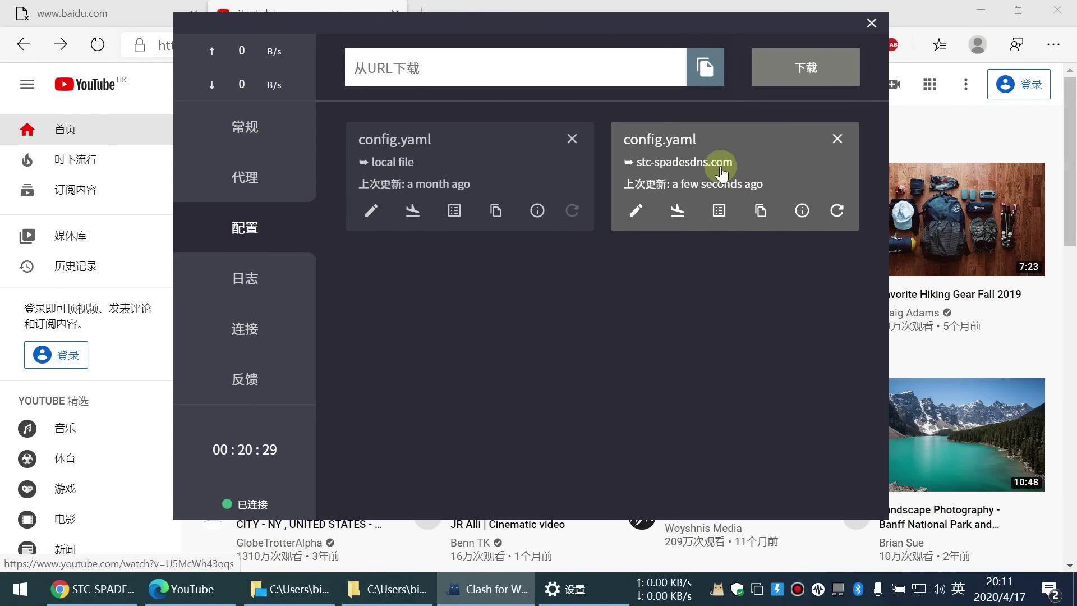
Step: Back in Edge, play the MANHATTAN | NEW YORK CITY video from YouTube, skip ahead to about 48:38 and close its tab
{"action": "left_click", "coordinate": [485, 6]}
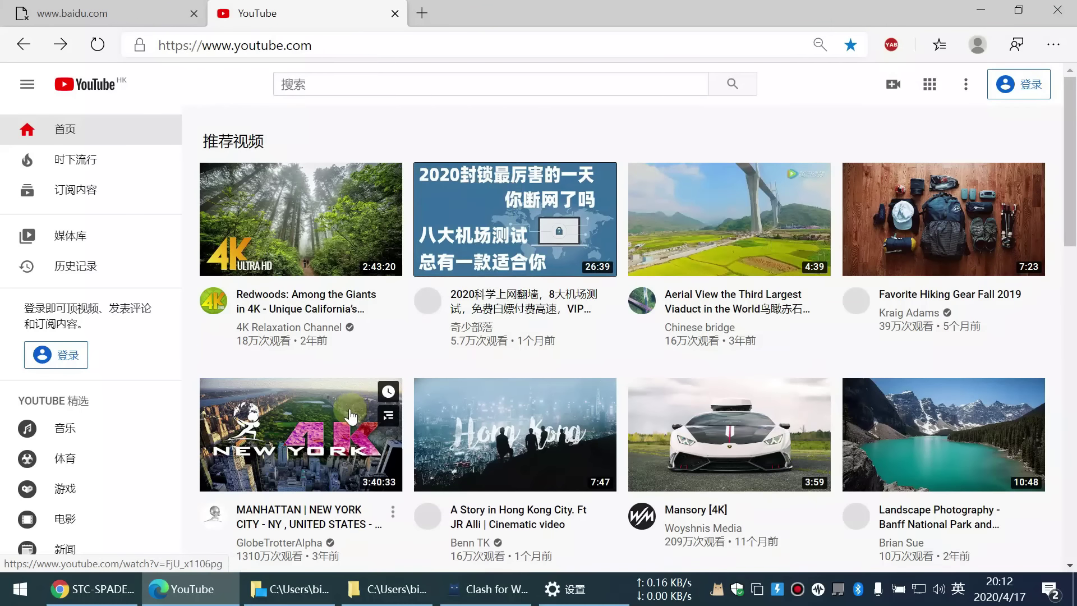
{"action": "scroll", "coordinate": [350, 409], "scroll_direction": "down", "scroll_amount": 3}
{"action": "left_click", "coordinate": [325, 301]}
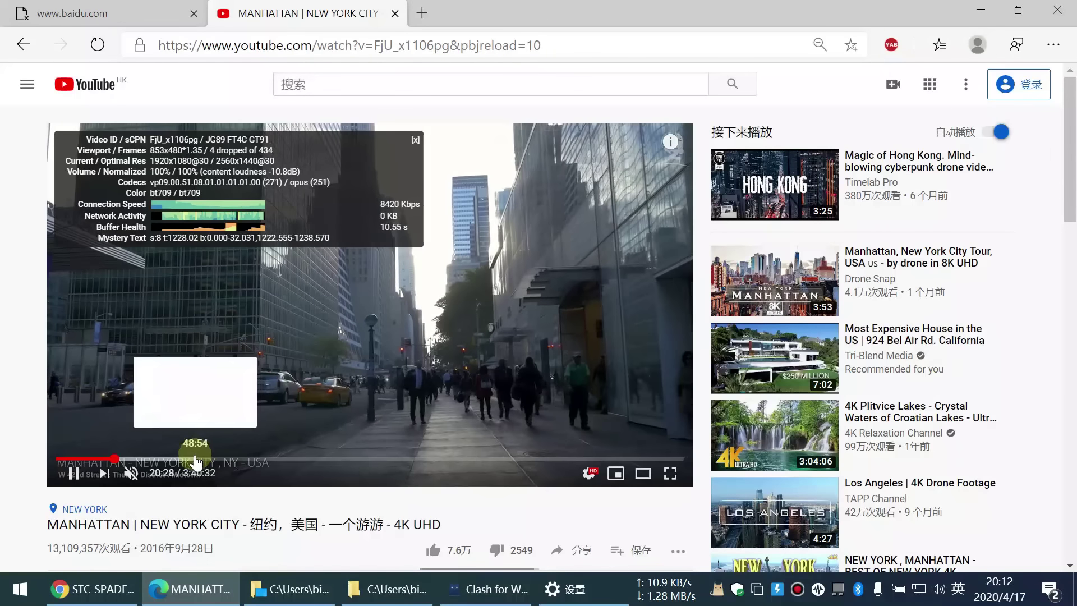
{"action": "left_click", "coordinate": [194, 458]}
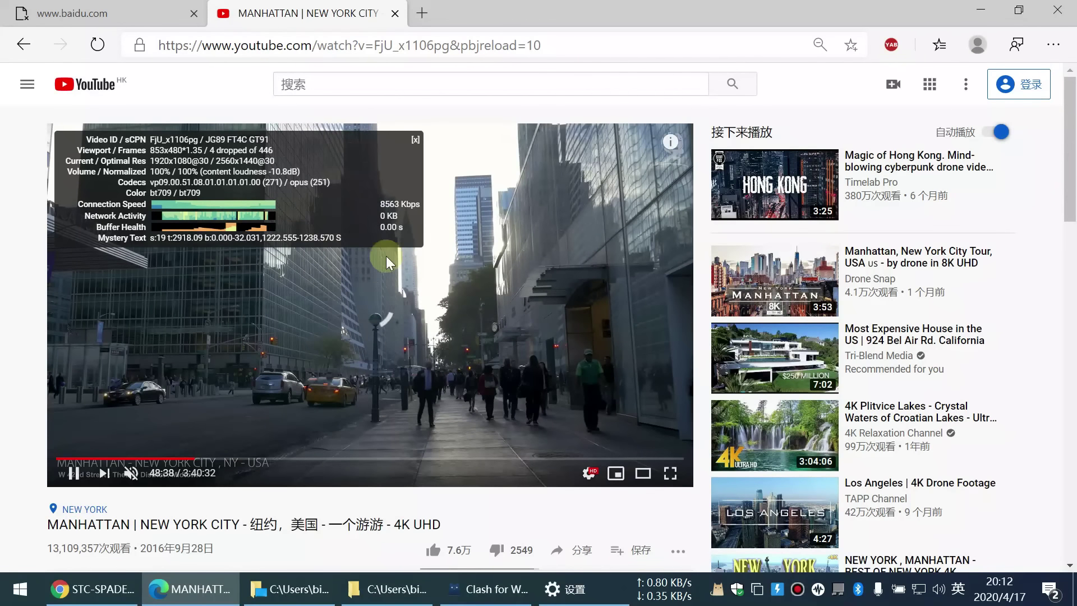
{"action": "left_click", "coordinate": [395, 13]}
Step: Reload the Baidu page twice to test the baidu REJECT rule
{"action": "right_click", "coordinate": [474, 175]}
{"action": "left_click", "coordinate": [522, 242]}
{"action": "right_click", "coordinate": [481, 147]}
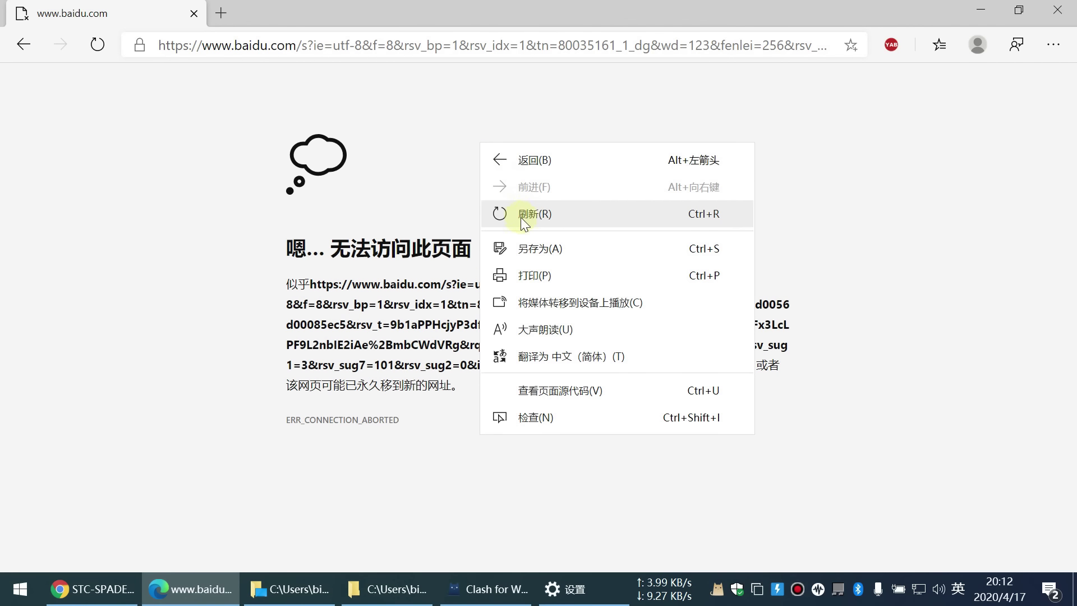
{"action": "left_click", "coordinate": [493, 213]}
Step: In Clash for Windows, delete the baidu DOMAIN-KEYWORD rule from the stc-spadesdns.com config and save the rules
{"action": "left_click", "coordinate": [476, 596]}
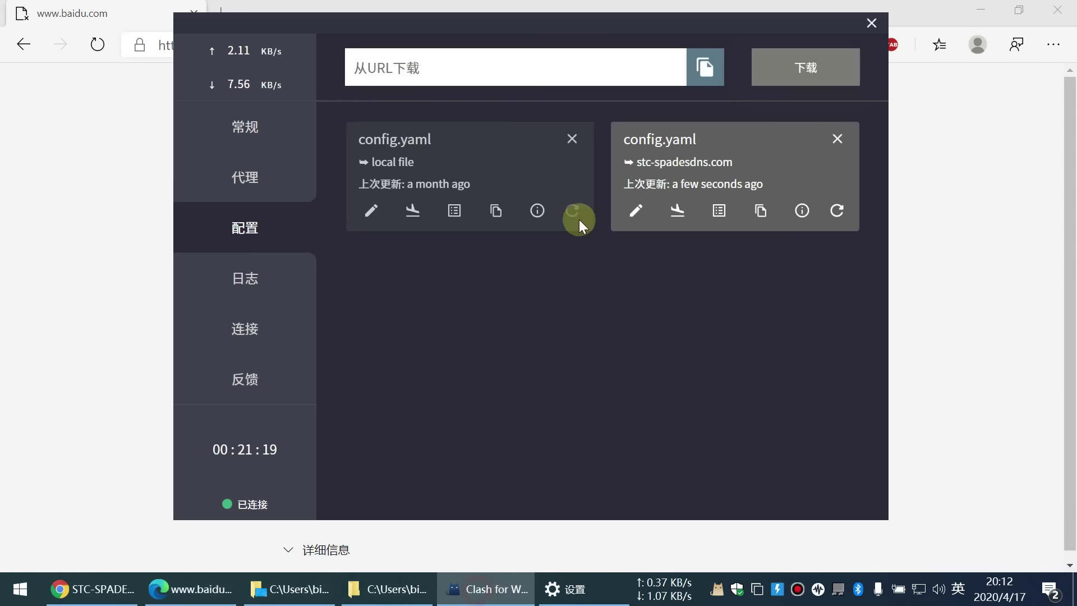
{"action": "left_click", "coordinate": [713, 215]}
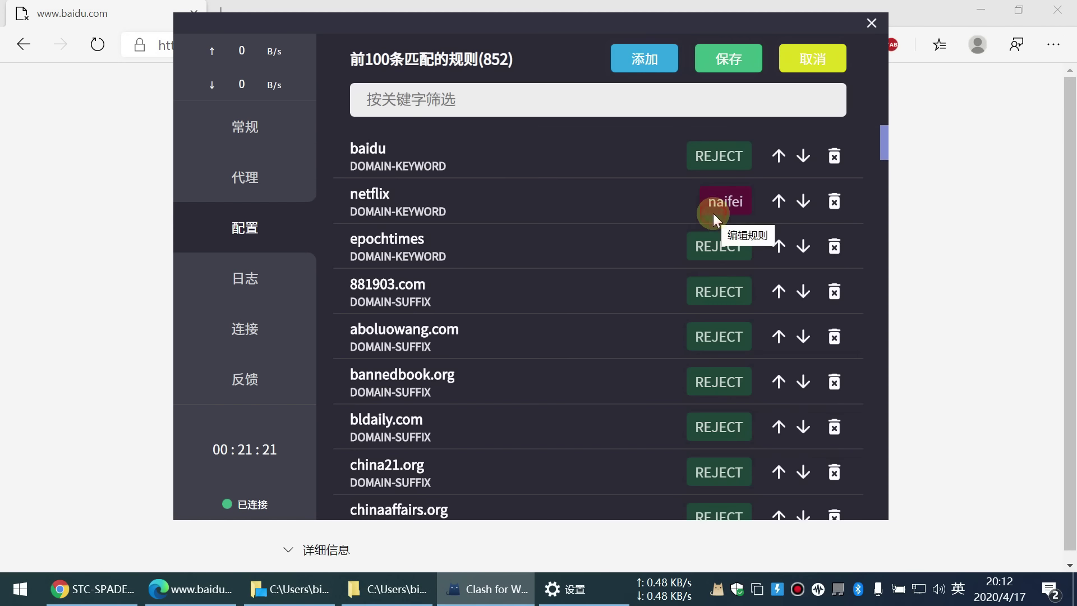
{"action": "left_click", "coordinate": [834, 156]}
{"action": "left_click", "coordinate": [728, 58]}
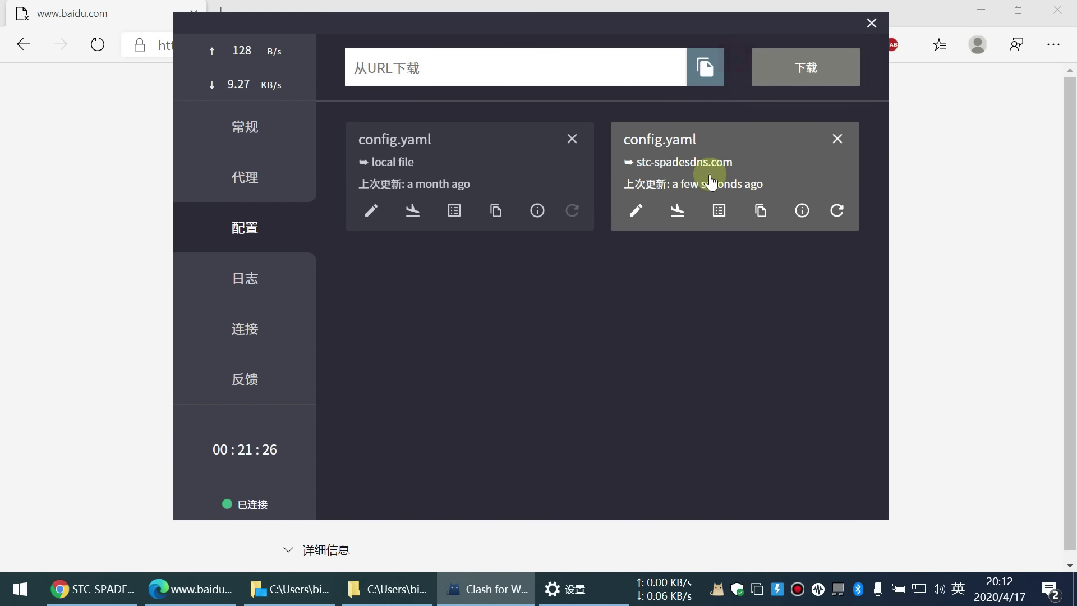
Step: Return to Edge and reload the Baidu results page to test access without the REJECT rule
{"action": "left_click", "coordinate": [86, 181]}
{"action": "right_click", "coordinate": [150, 186]}
{"action": "left_click", "coordinate": [168, 254]}
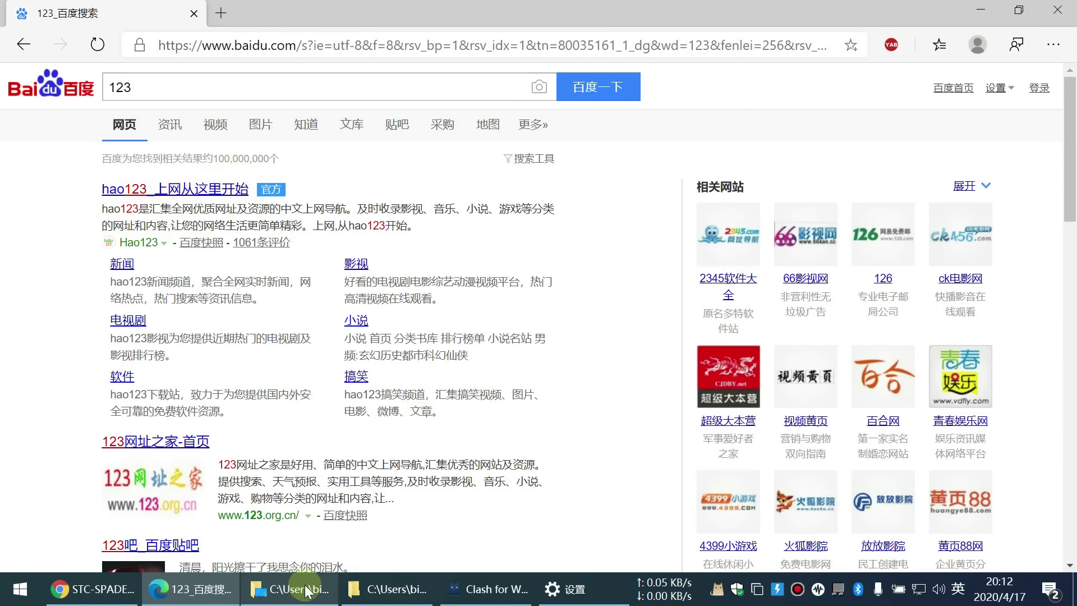
Step: In Clash for Windows, examine the rule types and the proxy and policy choices for a new stc-spadesdns.com rule, leaving without adding one
{"action": "left_click", "coordinate": [461, 589]}
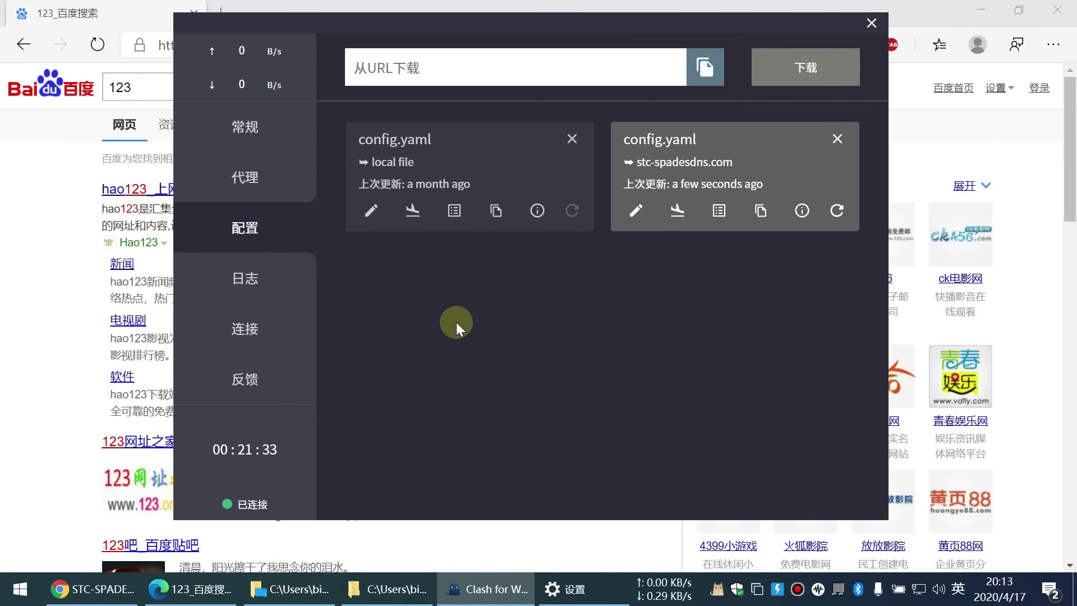
{"action": "left_click", "coordinate": [635, 211]}
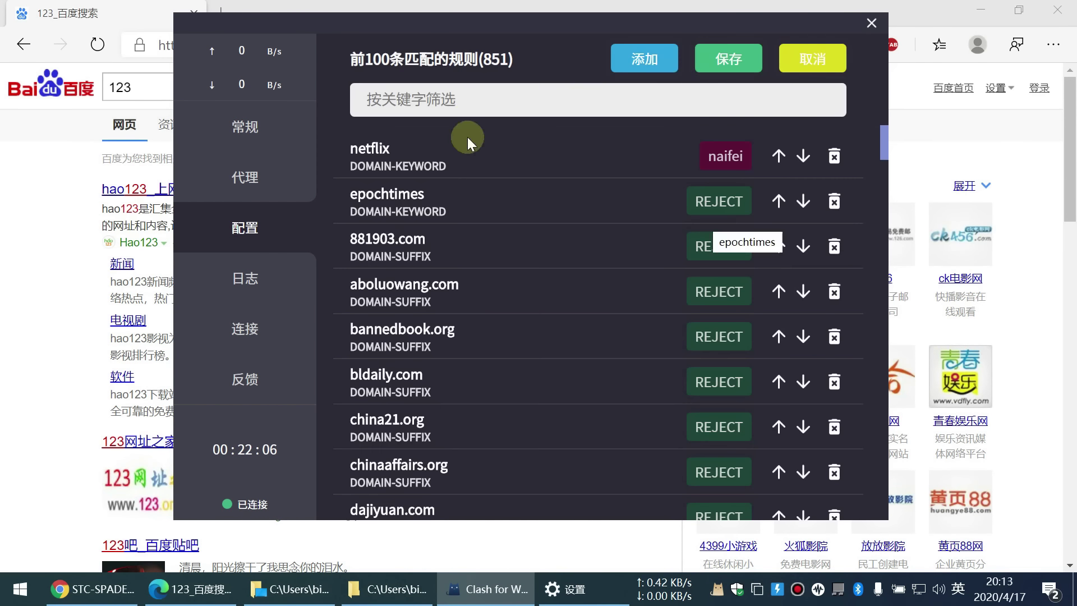
{"action": "left_click", "coordinate": [637, 63]}
{"action": "scroll", "coordinate": [596, 328], "scroll_direction": "down", "scroll_amount": 12}
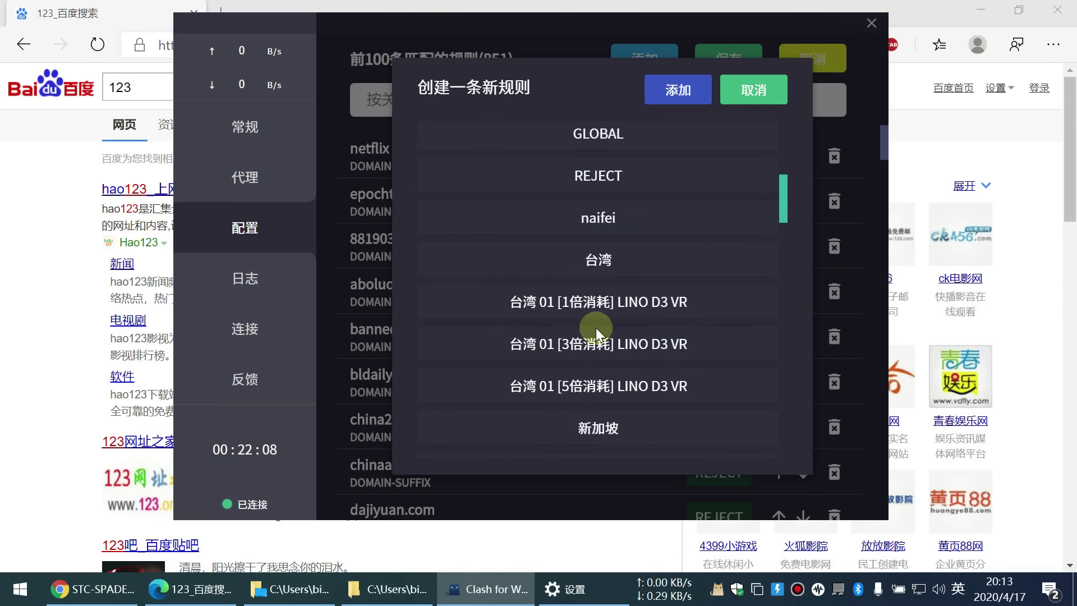
{"action": "scroll", "coordinate": [596, 327], "scroll_direction": "up", "scroll_amount": 6}
{"action": "scroll", "coordinate": [594, 297], "scroll_direction": "down", "scroll_amount": 3}
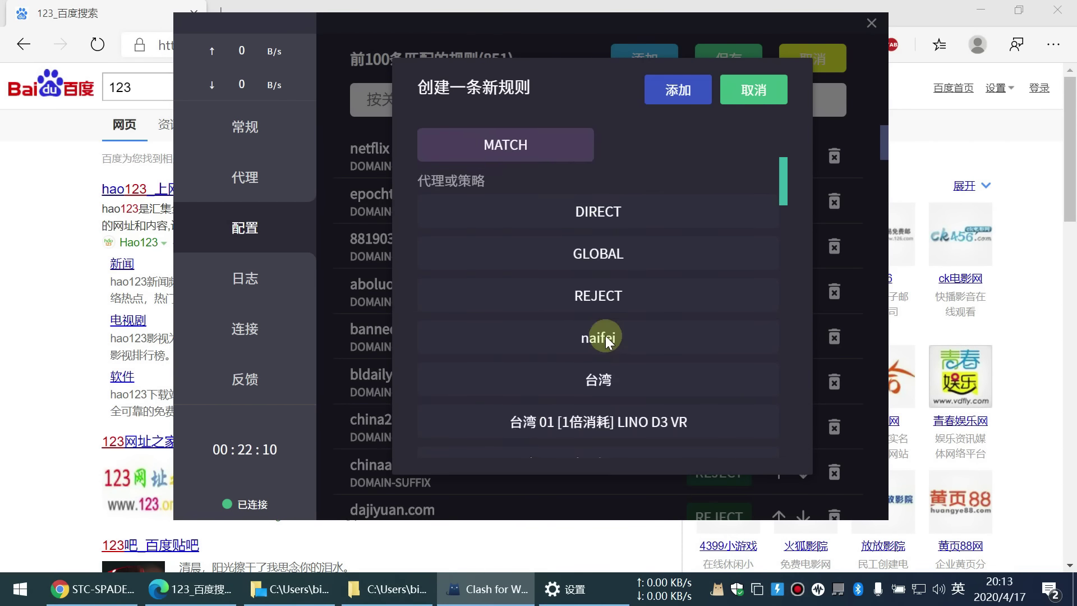
{"action": "left_click", "coordinate": [586, 297]}
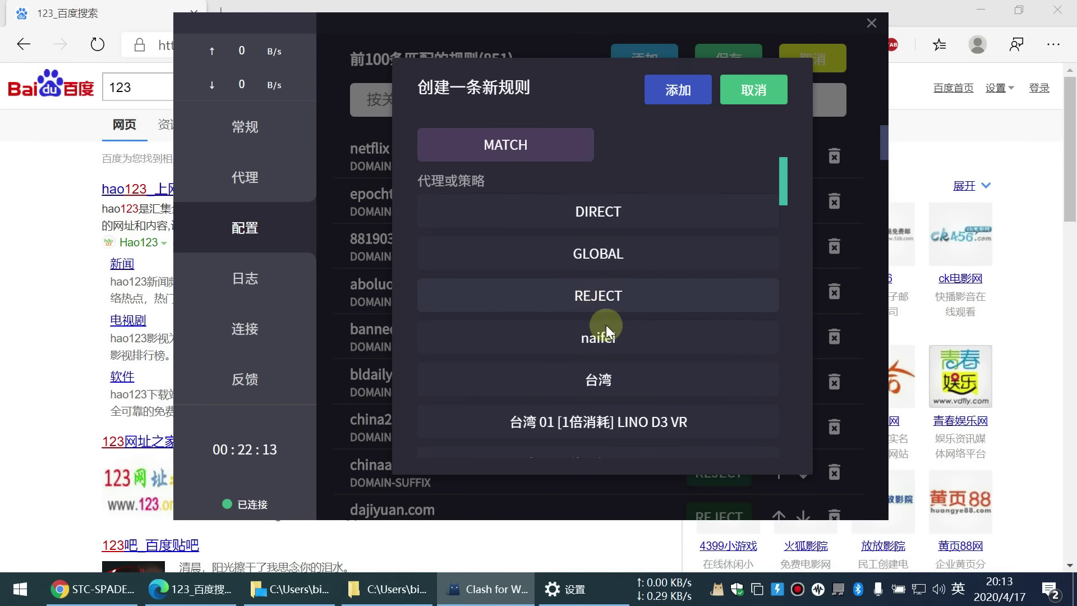
{"action": "scroll", "coordinate": [594, 341], "scroll_direction": "down", "scroll_amount": 5}
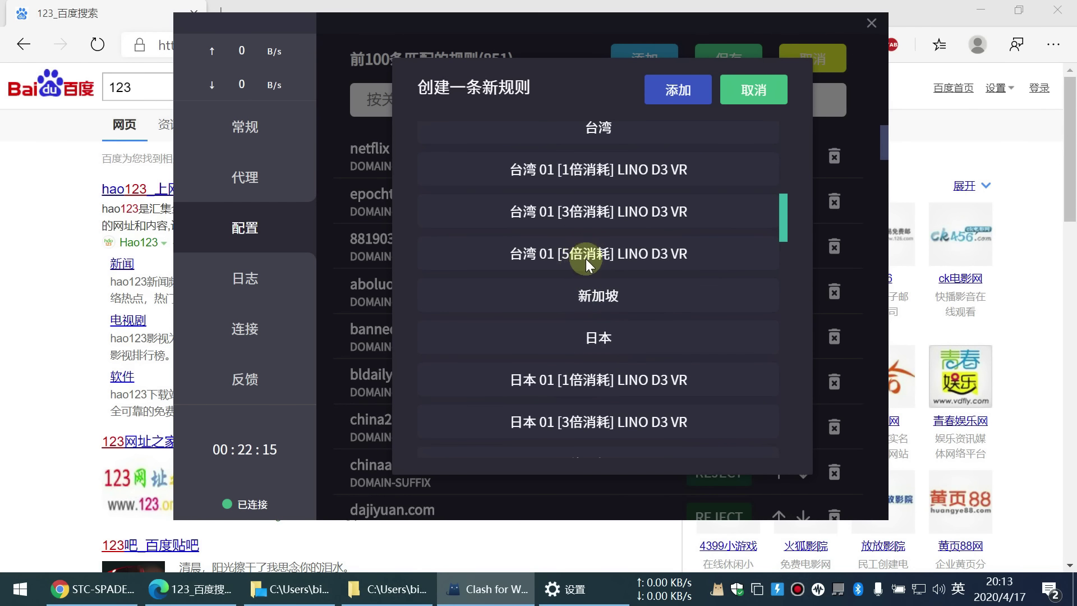
{"action": "scroll", "coordinate": [596, 308], "scroll_direction": "up", "scroll_amount": 2}
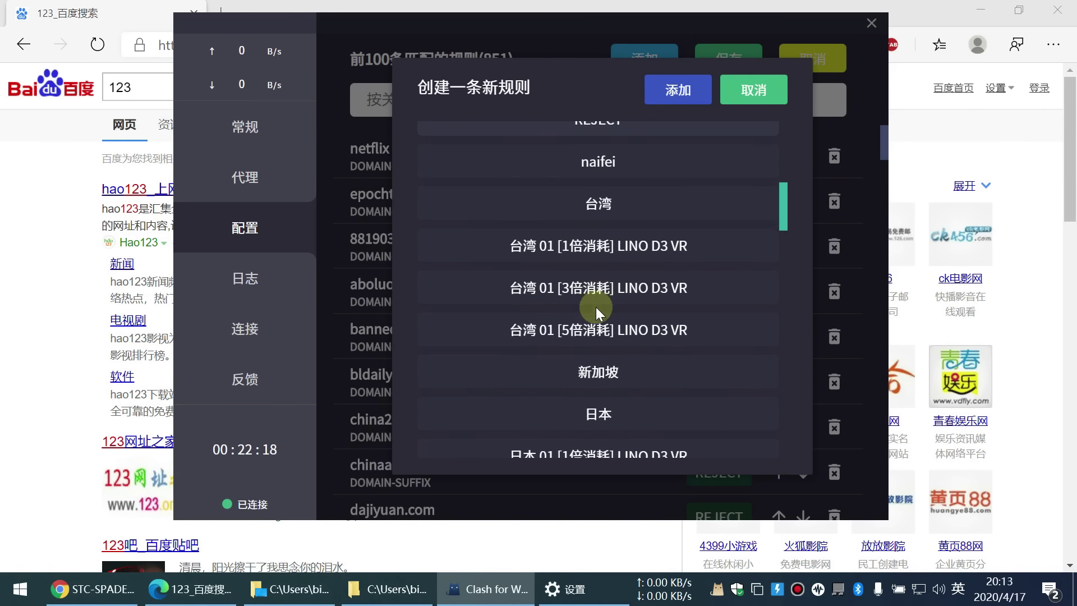
{"action": "scroll", "coordinate": [539, 266], "scroll_direction": "up", "scroll_amount": 2}
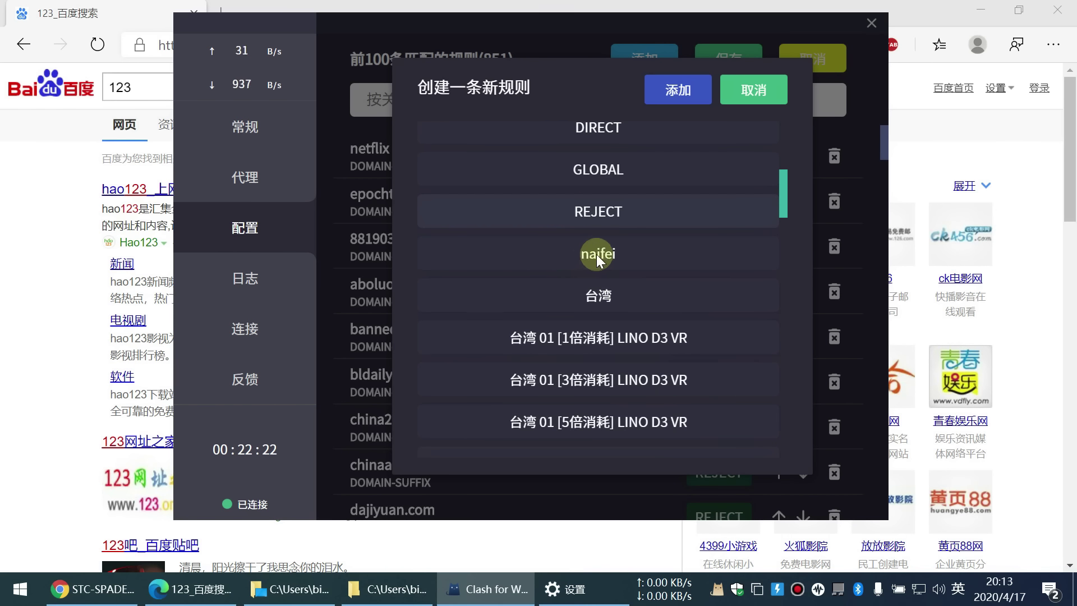
{"action": "scroll", "coordinate": [602, 319], "scroll_direction": "down", "scroll_amount": 2}
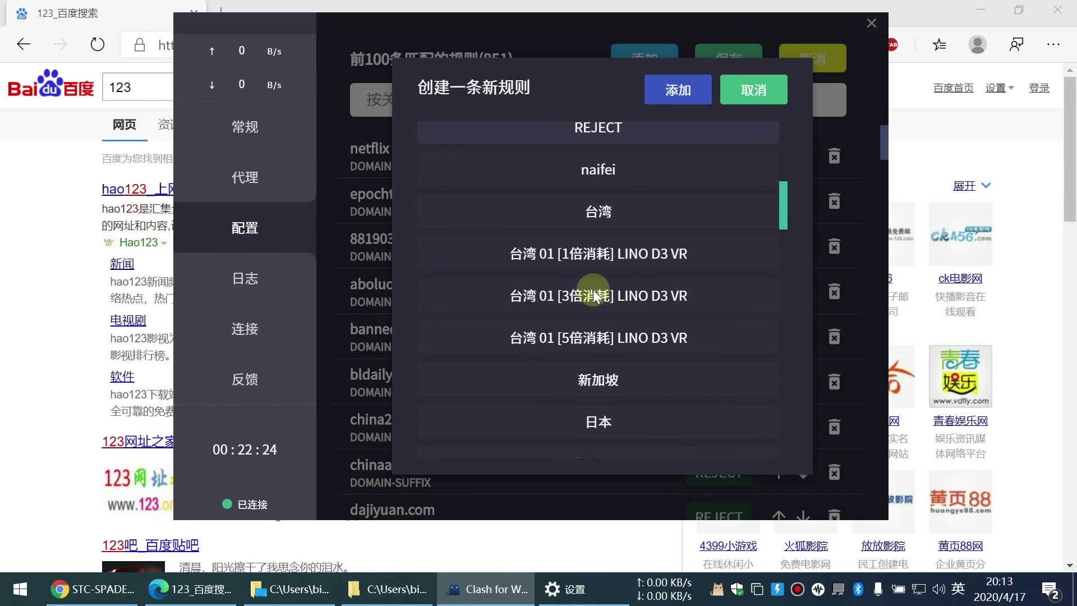
{"action": "left_click", "coordinate": [527, 257]}
{"action": "scroll", "coordinate": [591, 337], "scroll_direction": "down", "scroll_amount": 6}
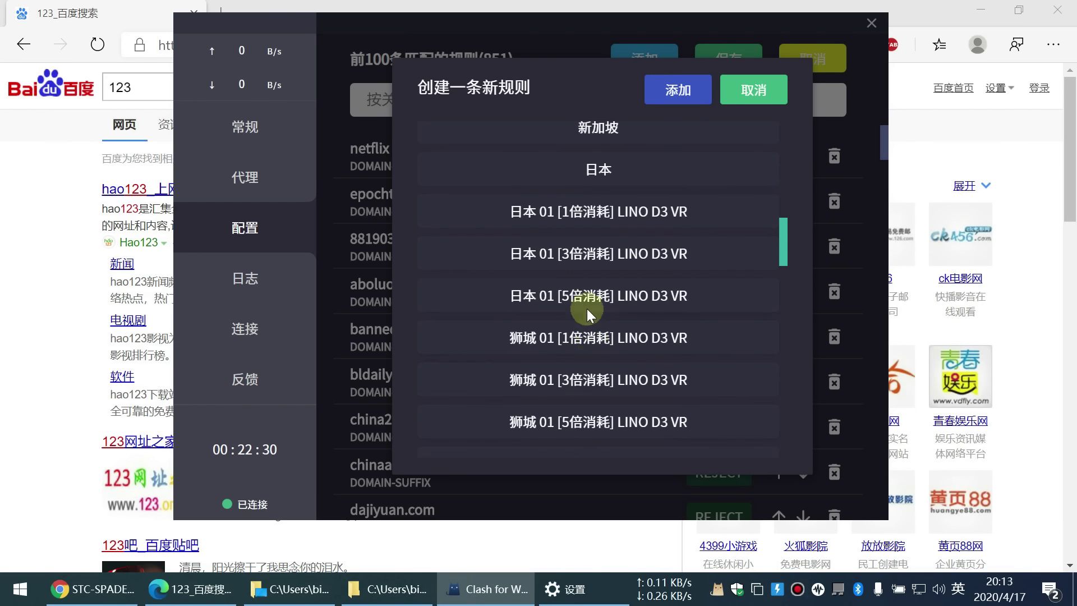
{"action": "scroll", "coordinate": [611, 260], "scroll_direction": "up", "scroll_amount": 2}
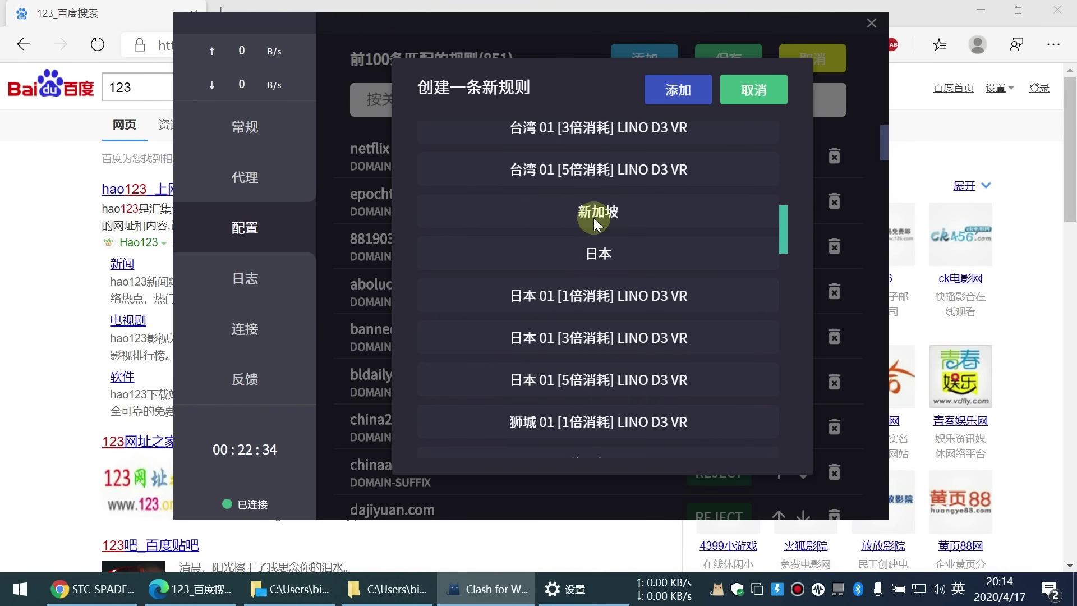
{"action": "scroll", "coordinate": [596, 263], "scroll_direction": "up", "scroll_amount": 5}
{"action": "scroll", "coordinate": [600, 272], "scroll_direction": "up", "scroll_amount": 2}
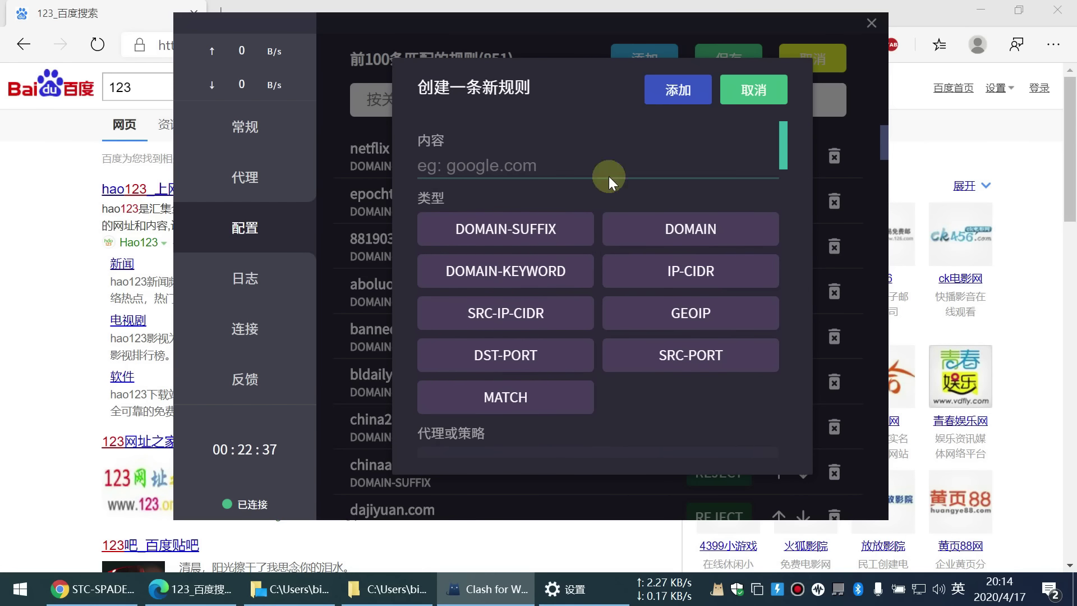
{"action": "left_click", "coordinate": [766, 90]}
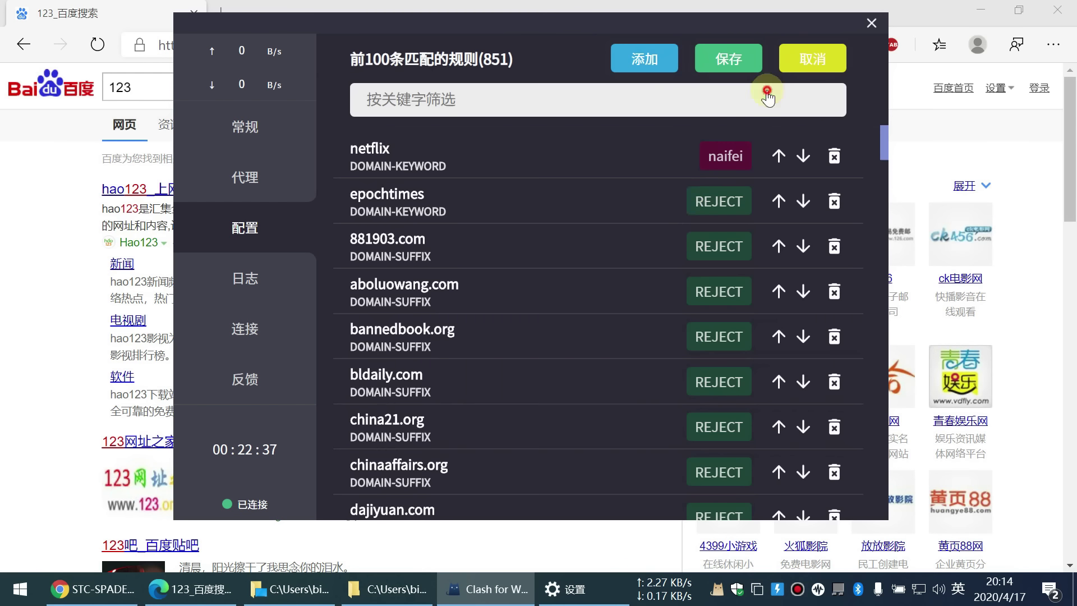
{"action": "left_click", "coordinate": [815, 60]}
Step: Open the proxy group editor of the stc-spadesdns.com config
{"action": "left_click", "coordinate": [683, 217]}
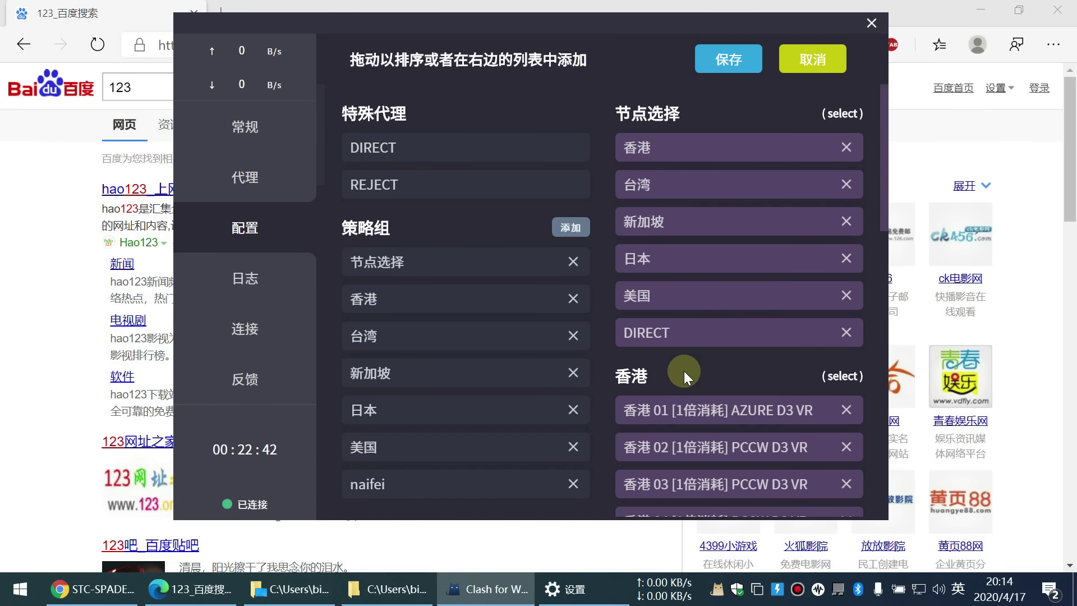